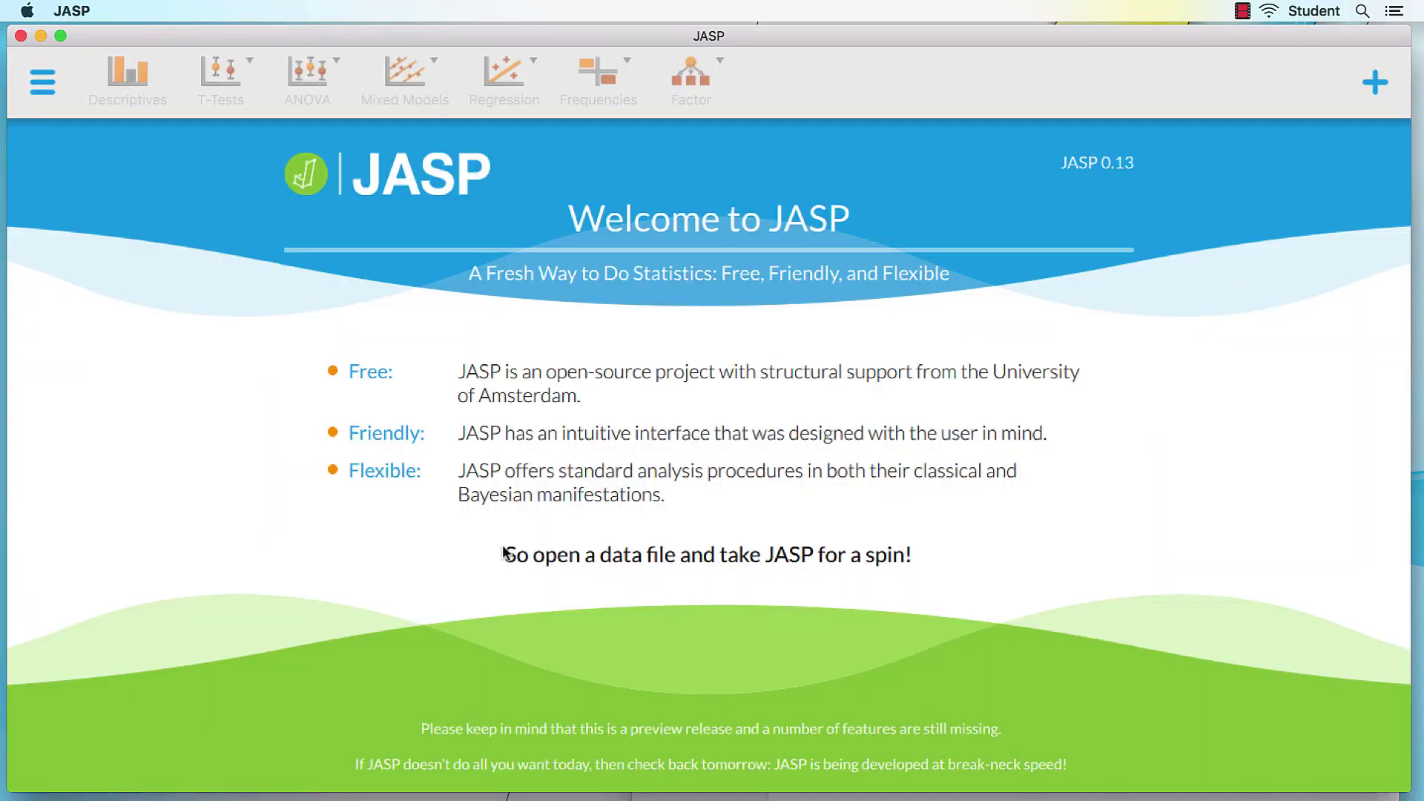
Open the Kitchen Rolls example file from the Data Library's '2. T-Tests' category.
{"action": "left_click", "coordinate": [43, 84]}
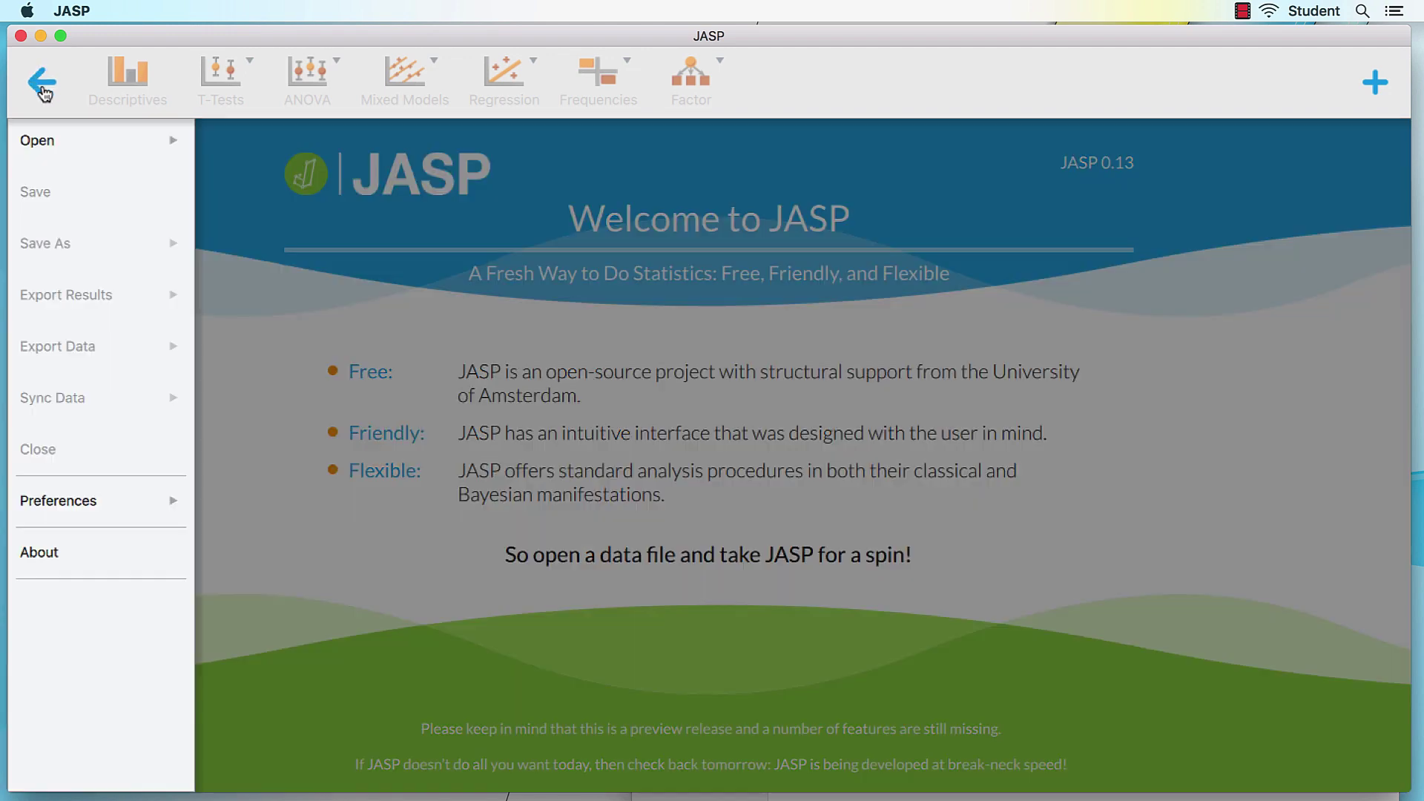
{"action": "left_click", "coordinate": [87, 143]}
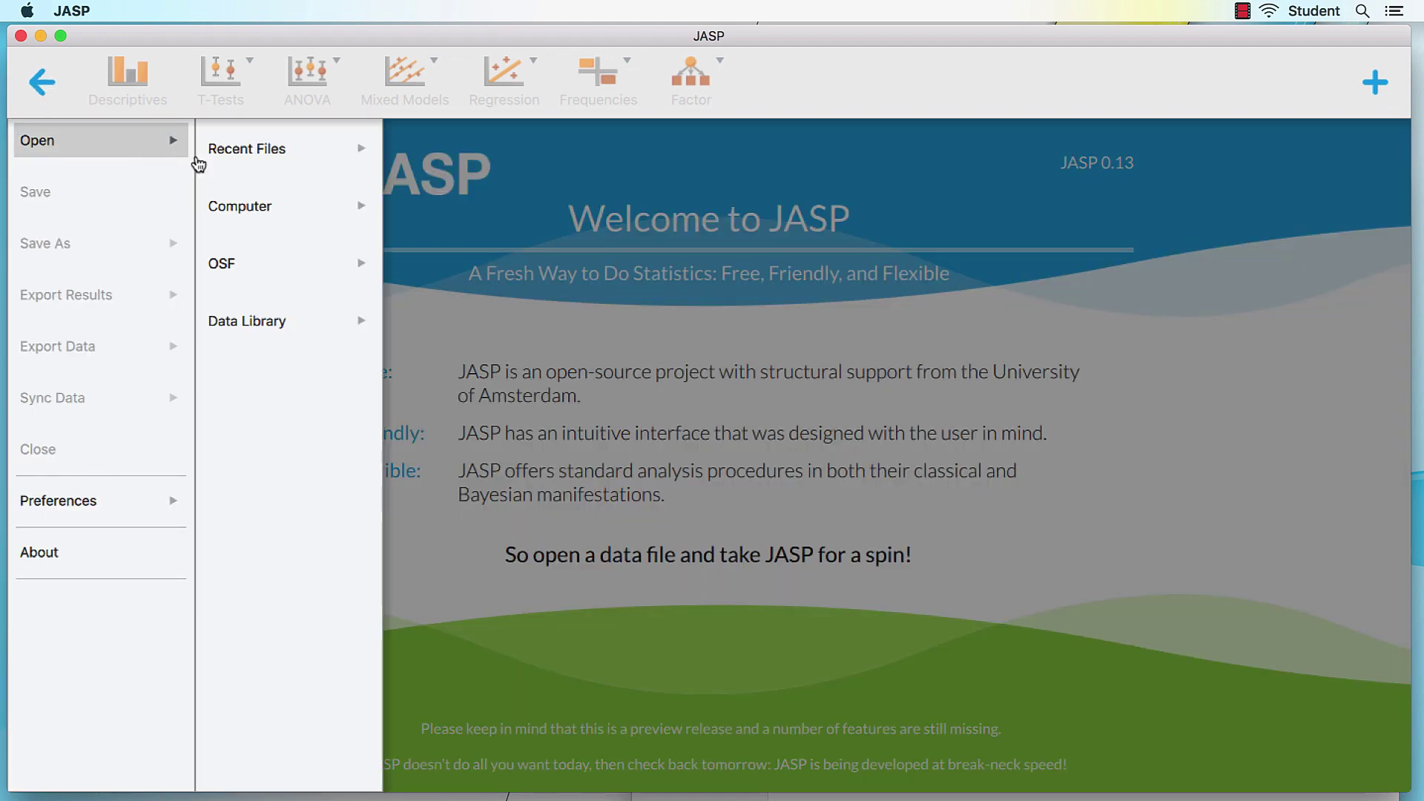
{"action": "left_click", "coordinate": [324, 321]}
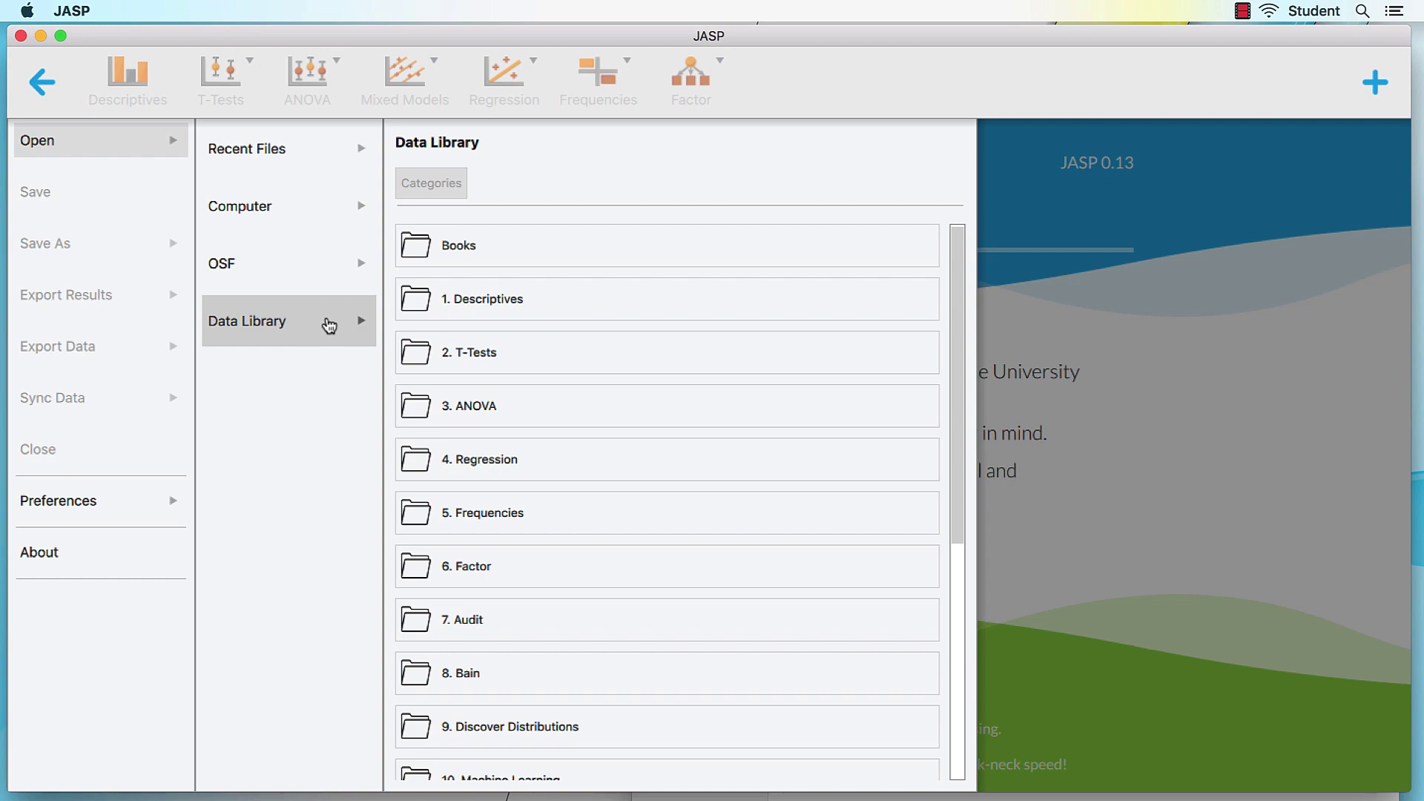
{"action": "left_click", "coordinate": [610, 359]}
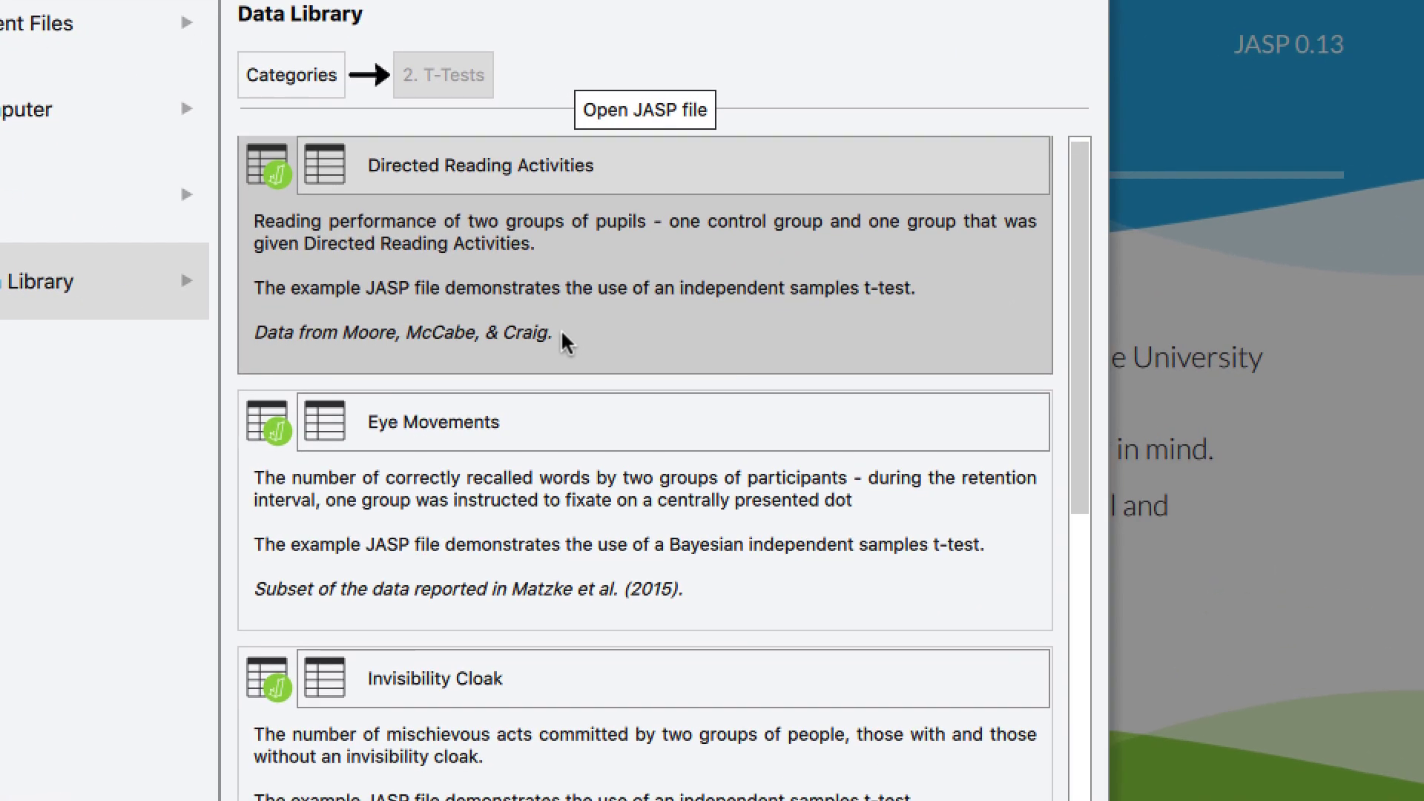
{"action": "scroll", "coordinate": [560, 328], "scroll_direction": "down", "scroll_amount": 5}
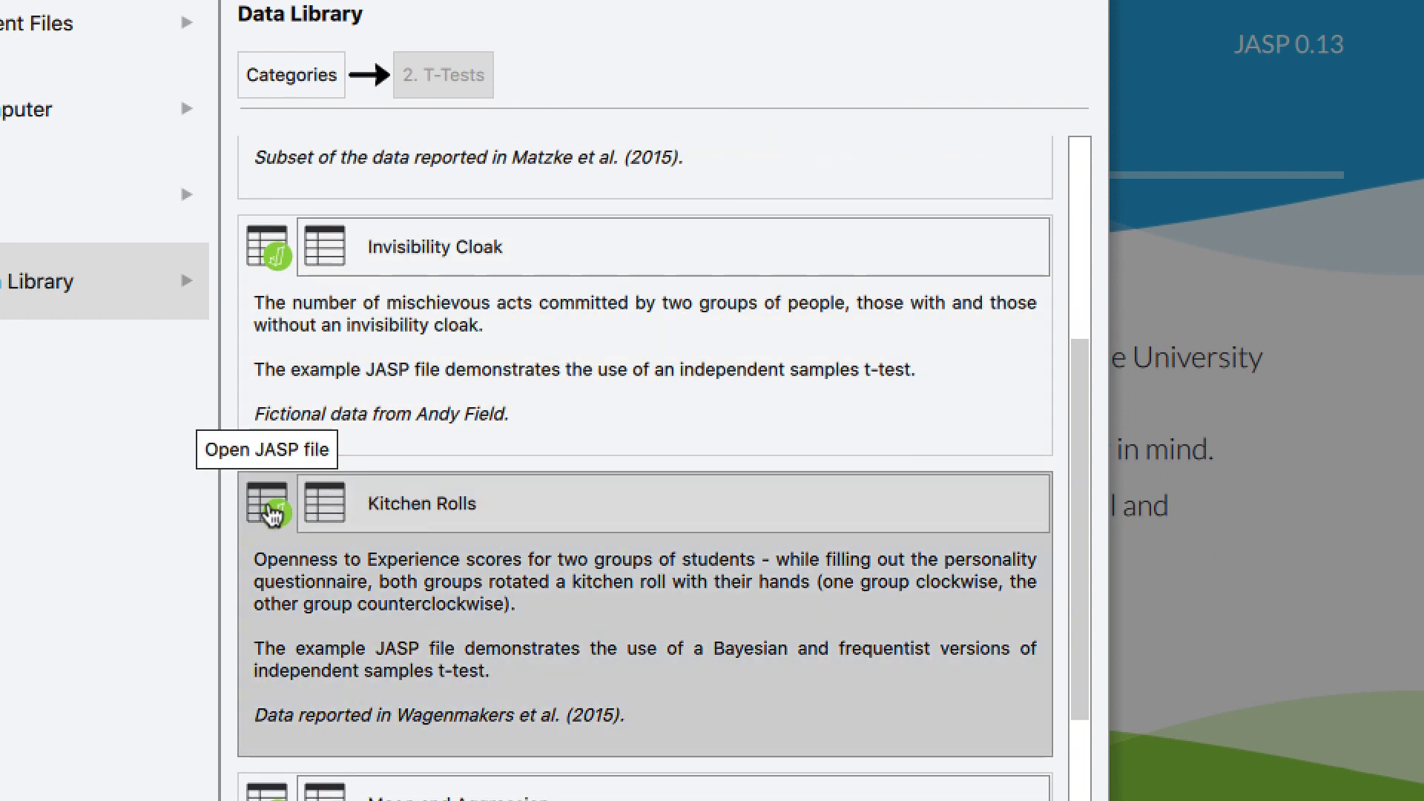
{"action": "left_click", "coordinate": [273, 513]}
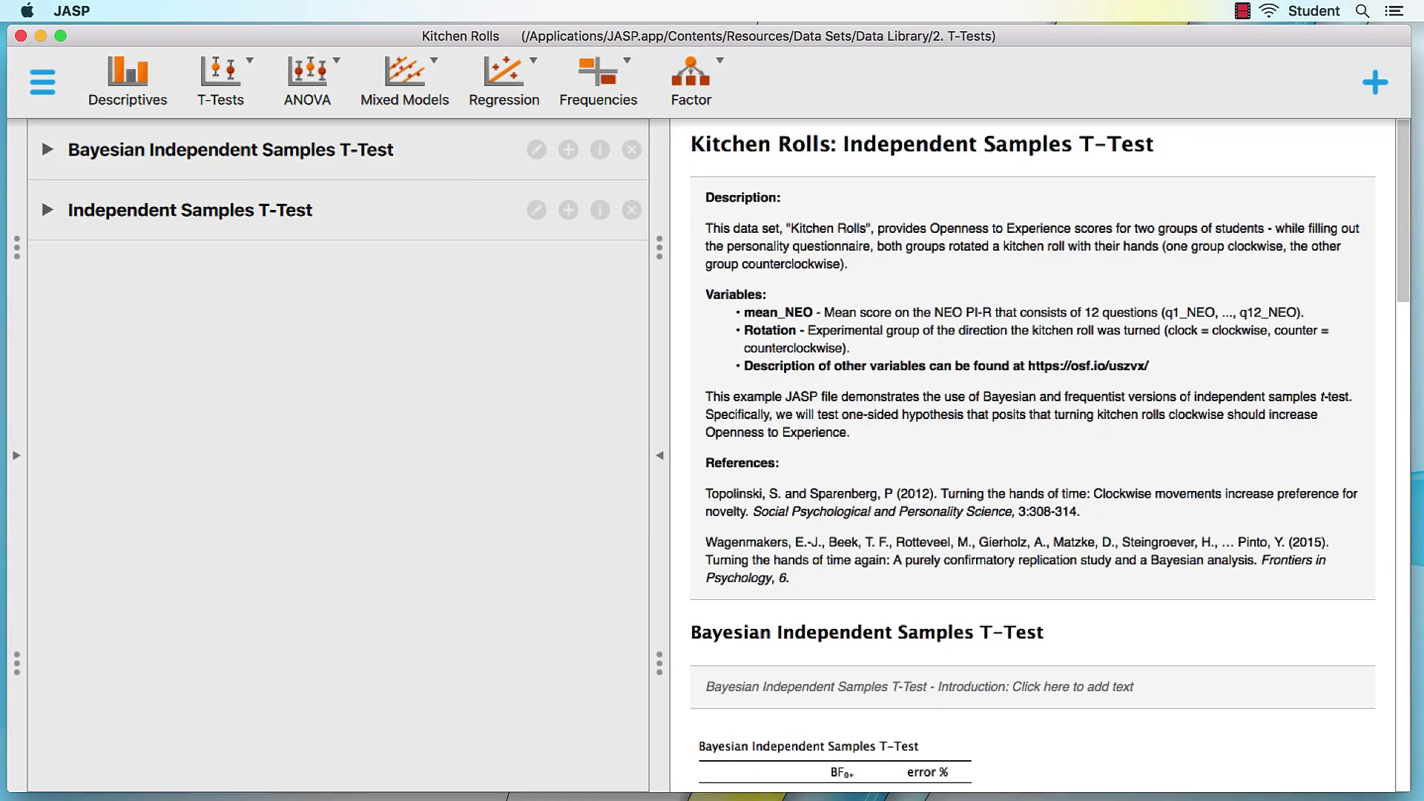
Delete the Independent Samples T-Test and the Bayesian Independent Samples T-Test analyses.
{"action": "left_click", "coordinate": [420, 215]}
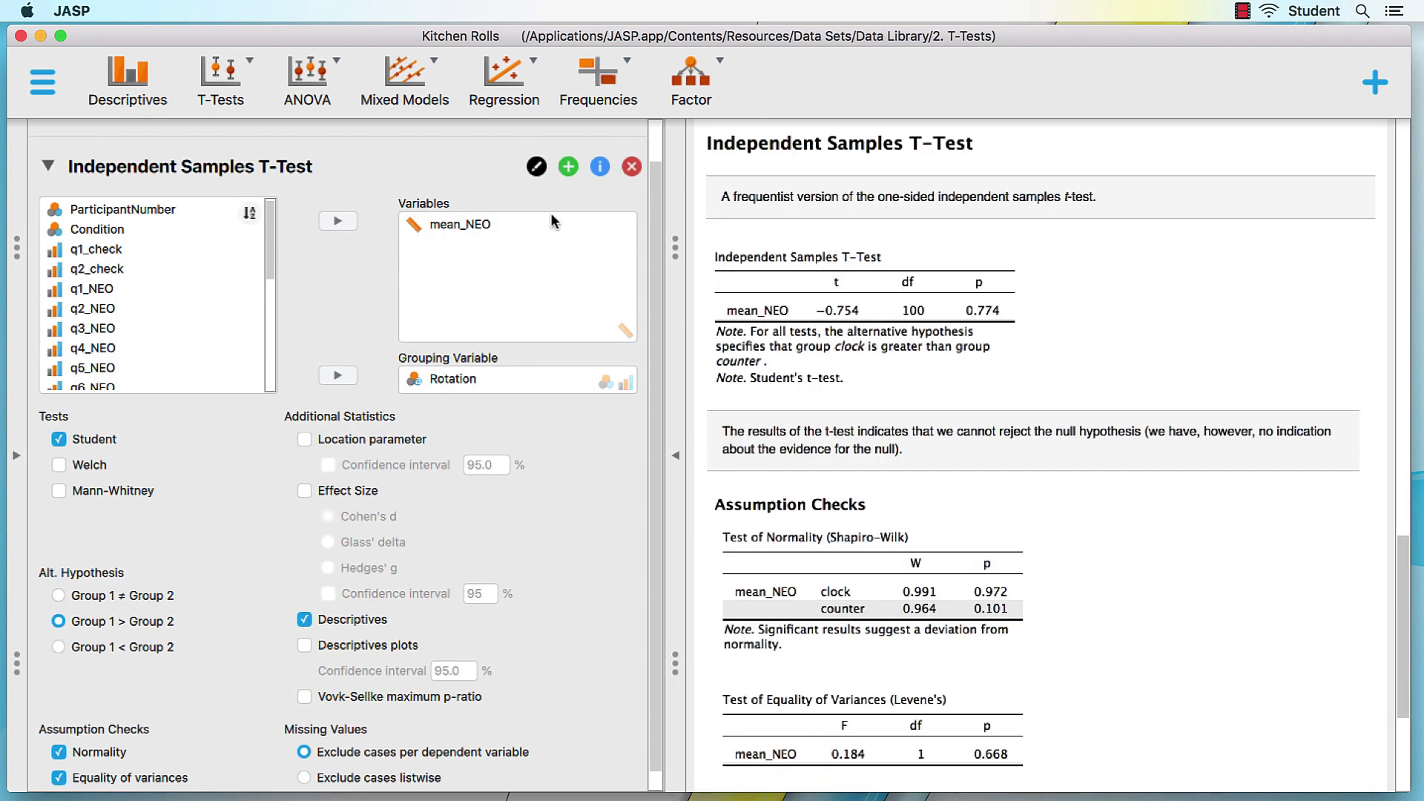
{"action": "left_click", "coordinate": [633, 170]}
{"action": "left_click", "coordinate": [465, 154]}
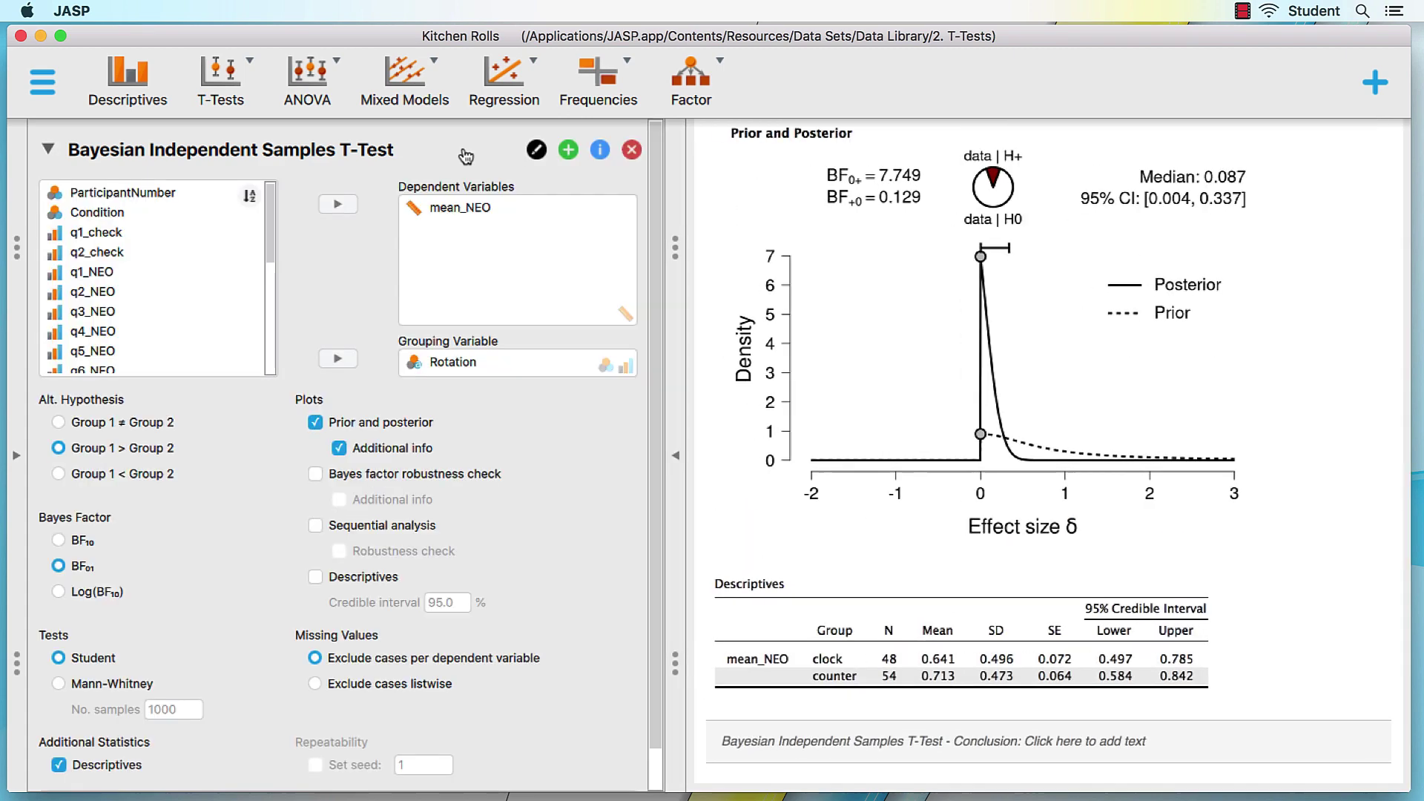
{"action": "left_click", "coordinate": [631, 149]}
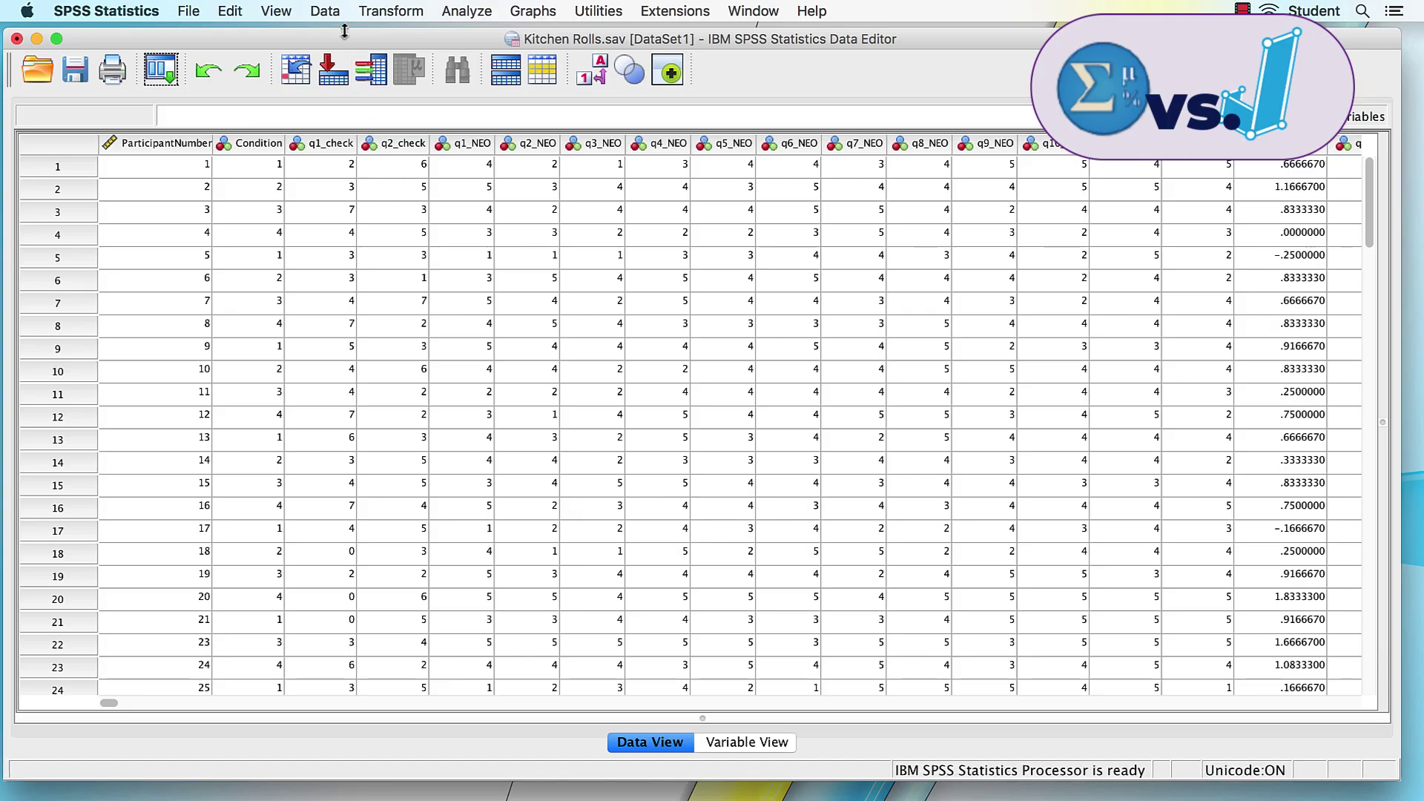
Use Select Cases with the condition Sex='F' to filter the dataset to female cases.
{"action": "left_click", "coordinate": [340, 11]}
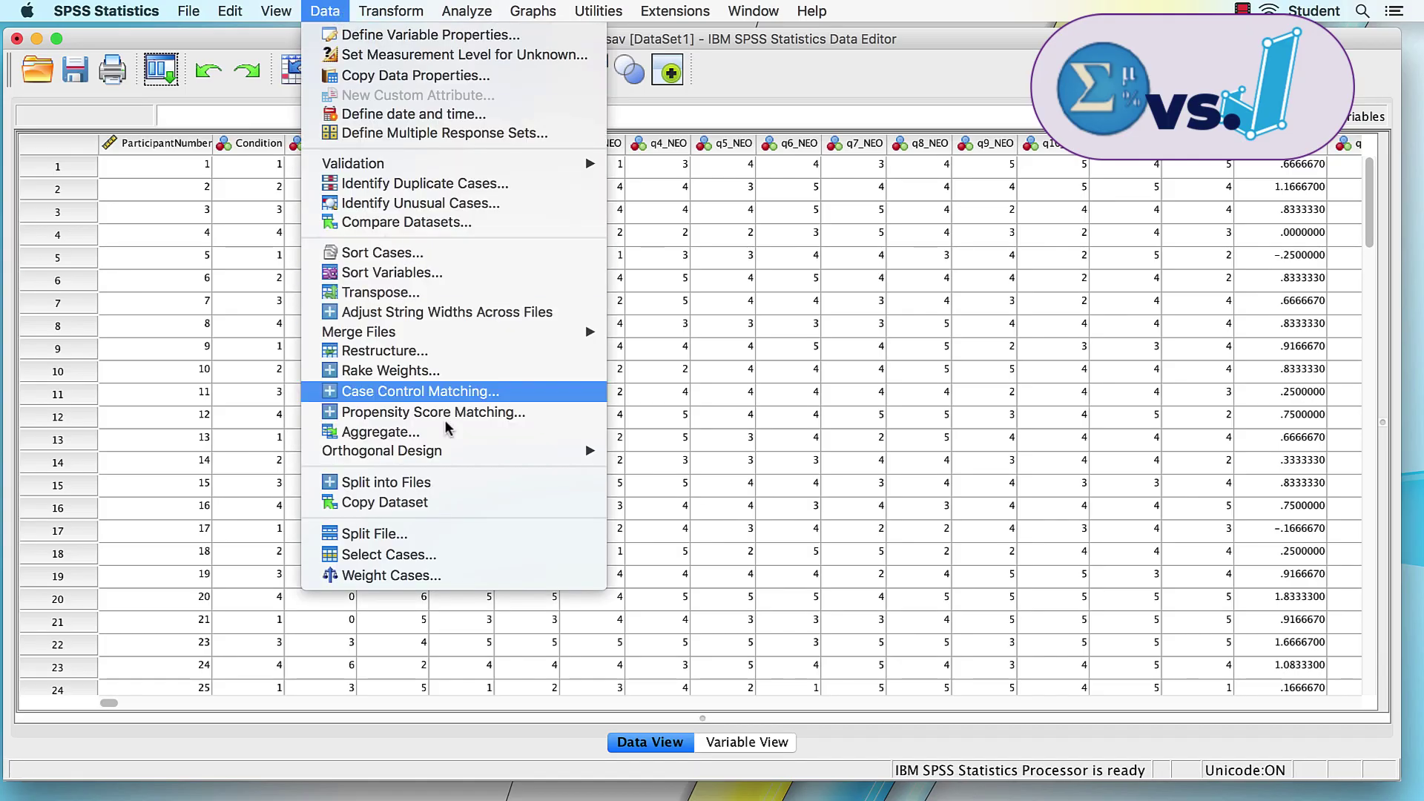
{"action": "left_click", "coordinate": [506, 558]}
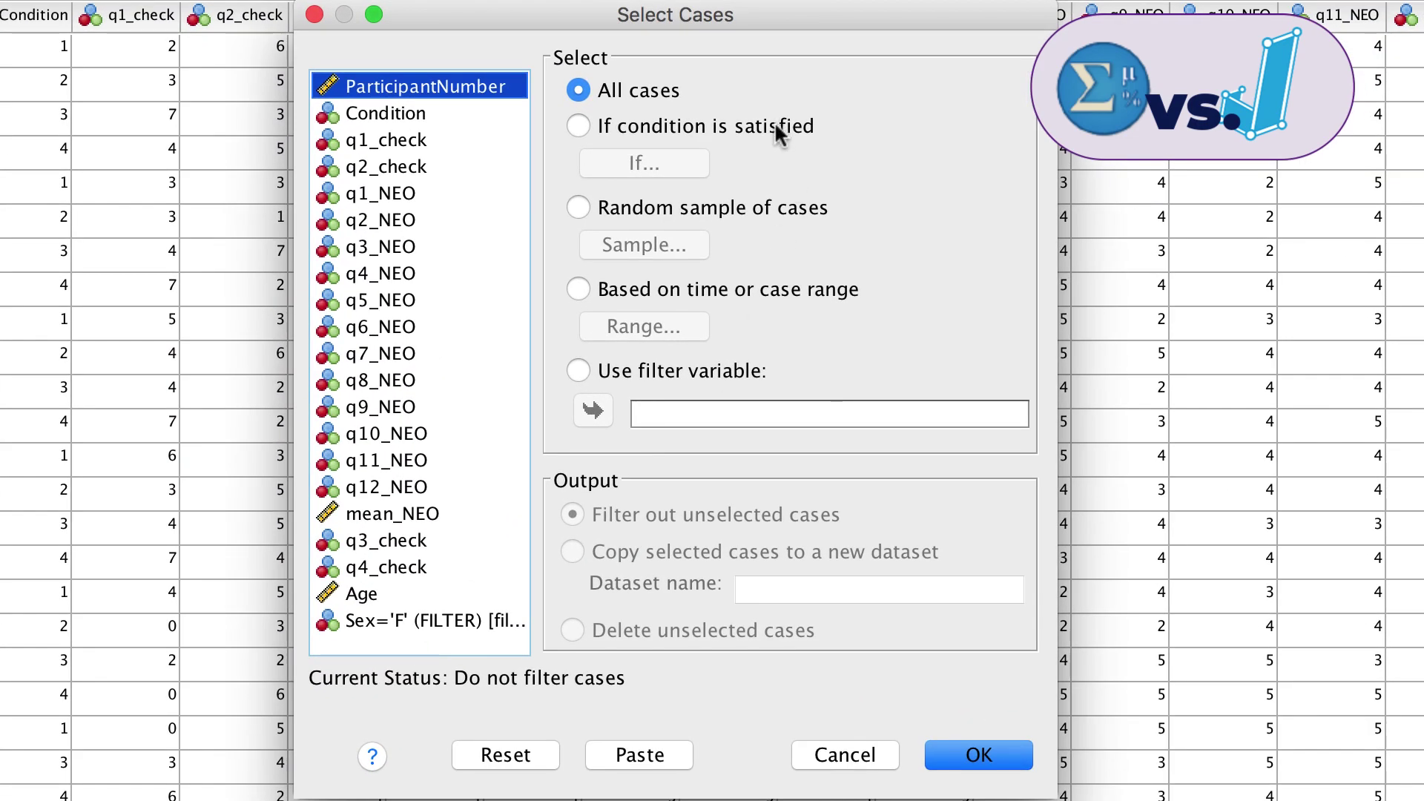
{"action": "left_click", "coordinate": [774, 121]}
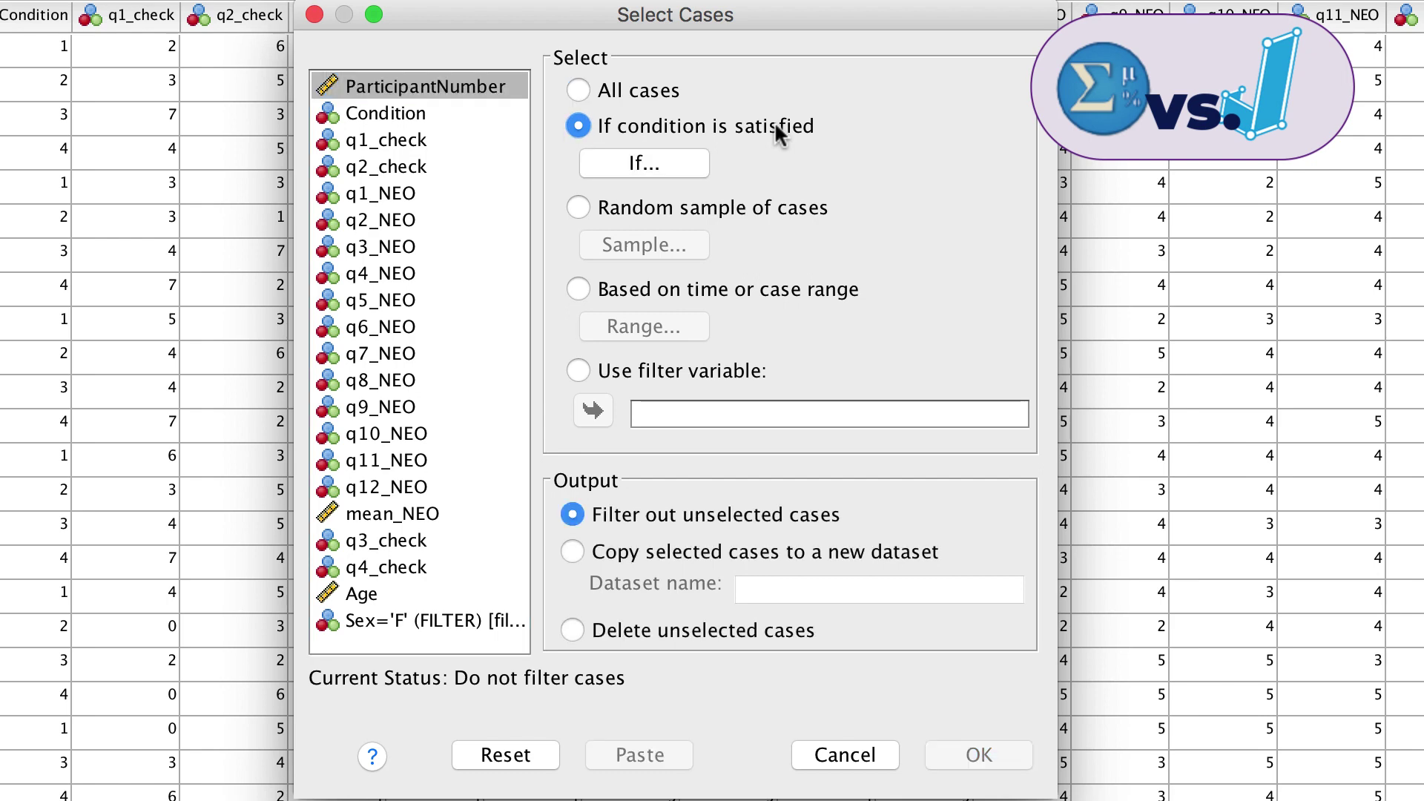
{"action": "left_click", "coordinate": [695, 169]}
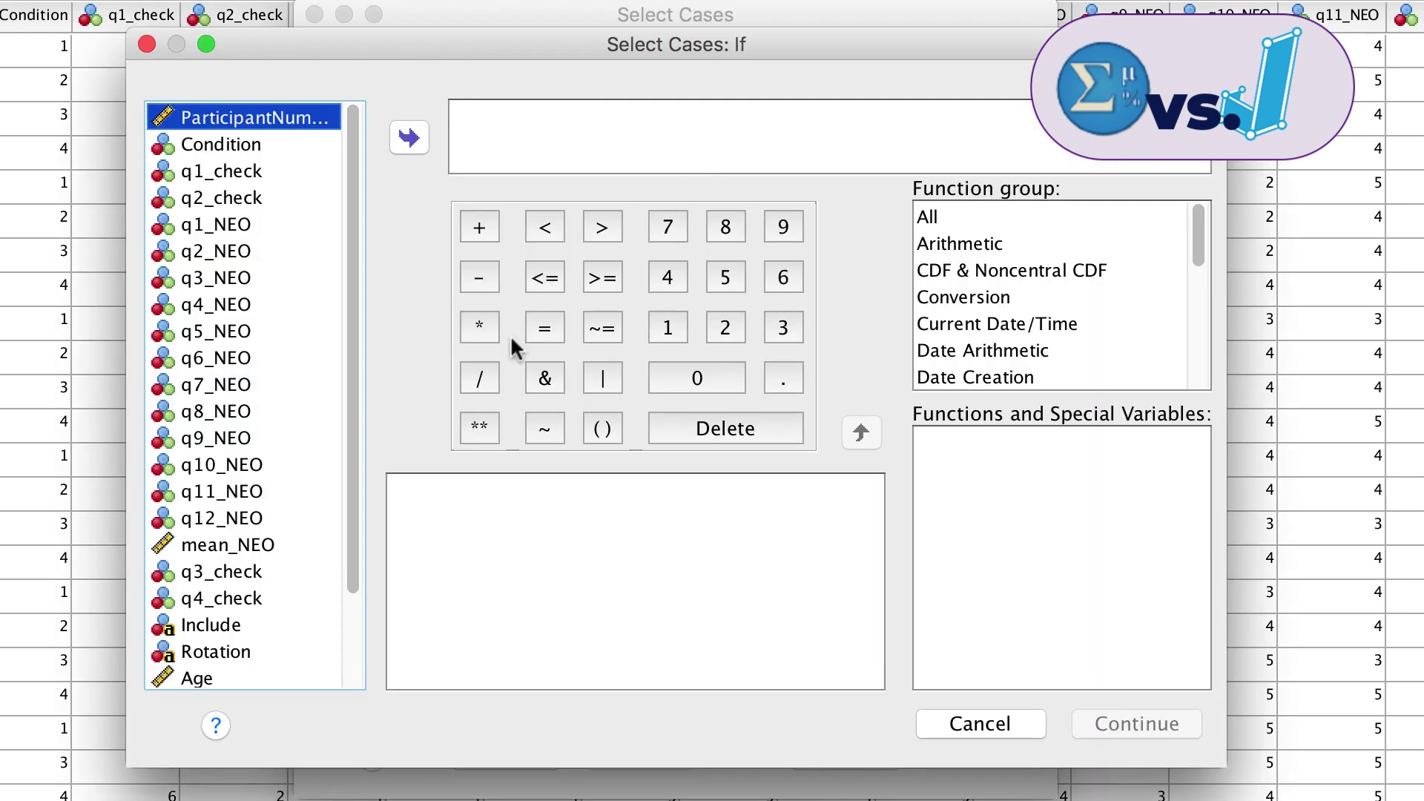
{"action": "scroll", "coordinate": [201, 546], "scroll_direction": "down", "scroll_amount": 2}
{"action": "left_click", "coordinate": [188, 593]}
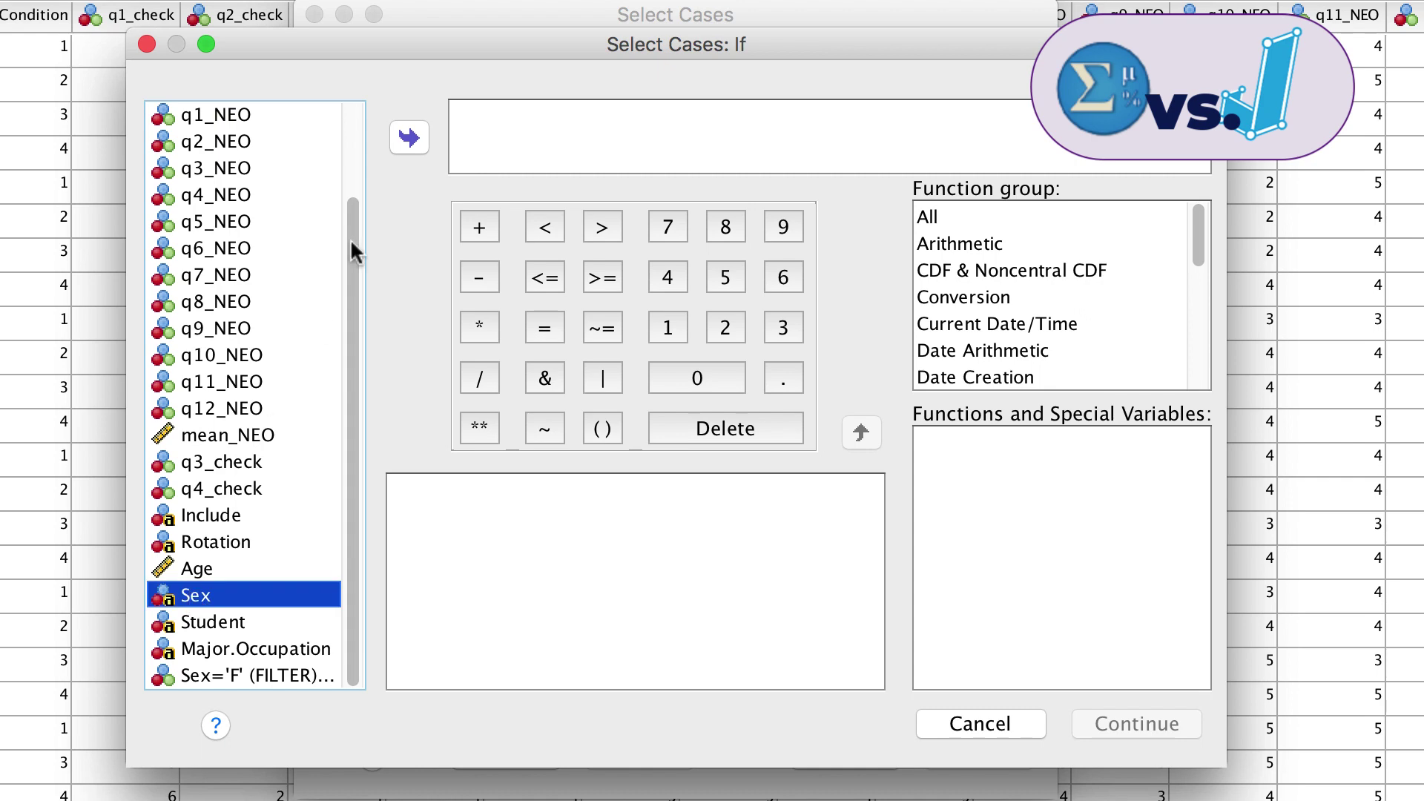
{"action": "left_click", "coordinate": [408, 138]}
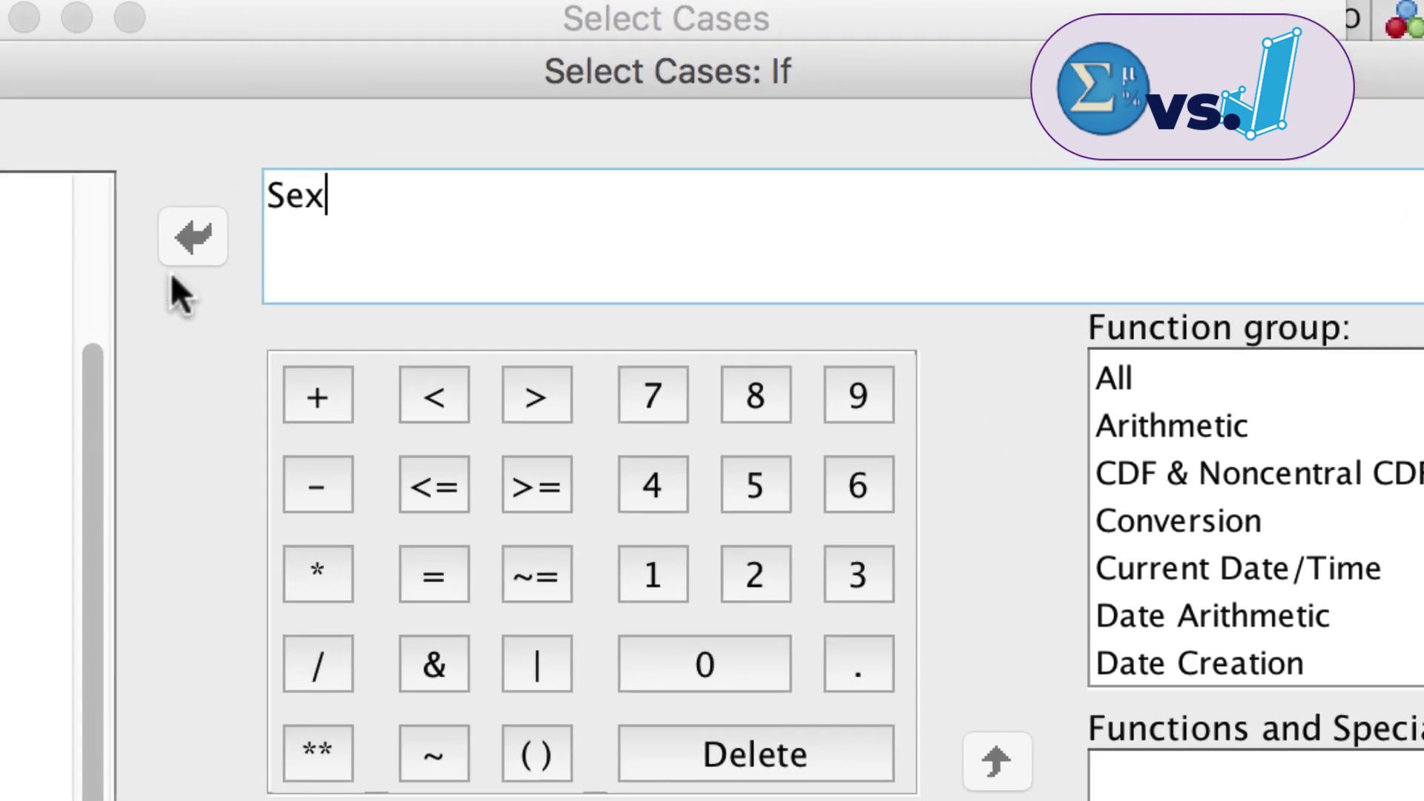
{"action": "type", "text": "='F"}
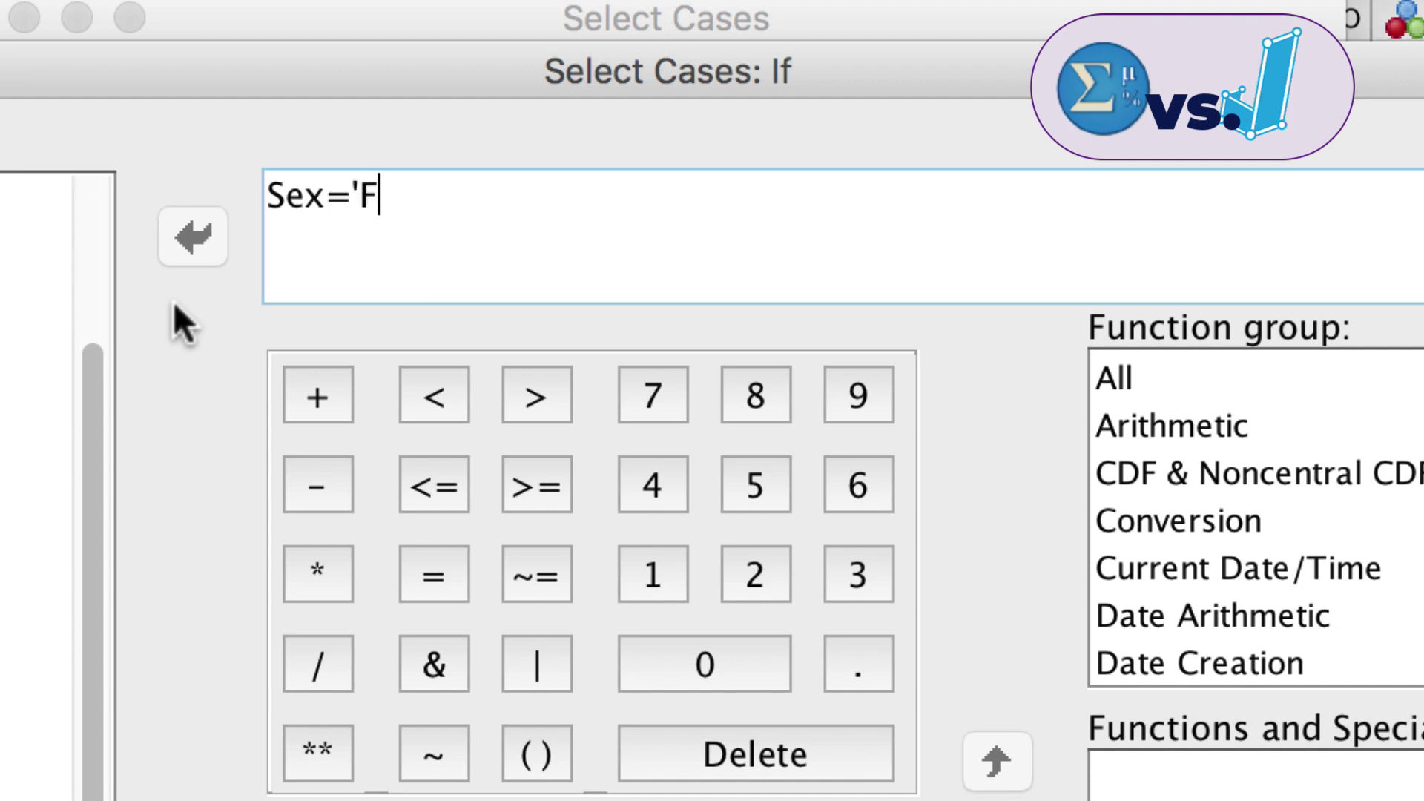
{"action": "type", "text": "'"}
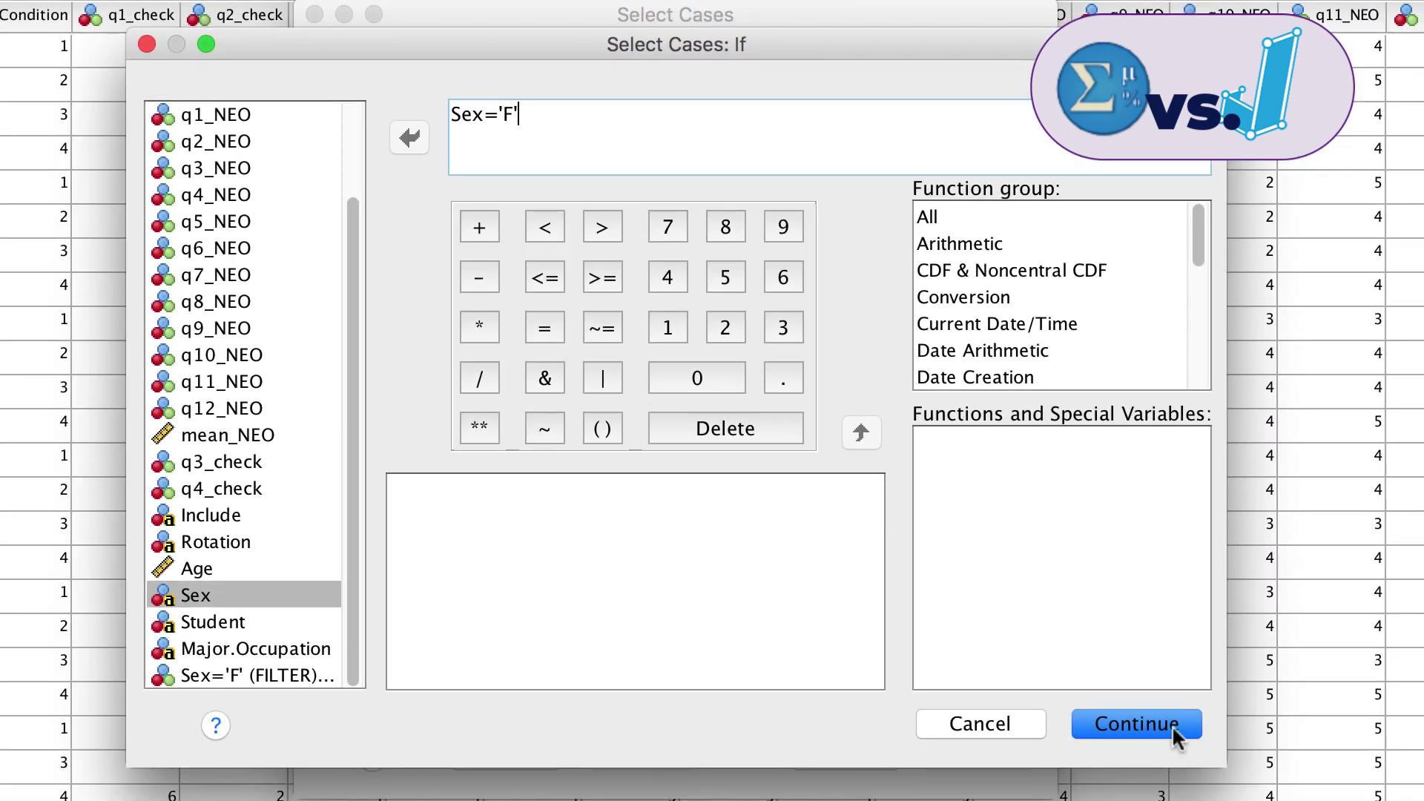
{"action": "left_click", "coordinate": [1171, 726]}
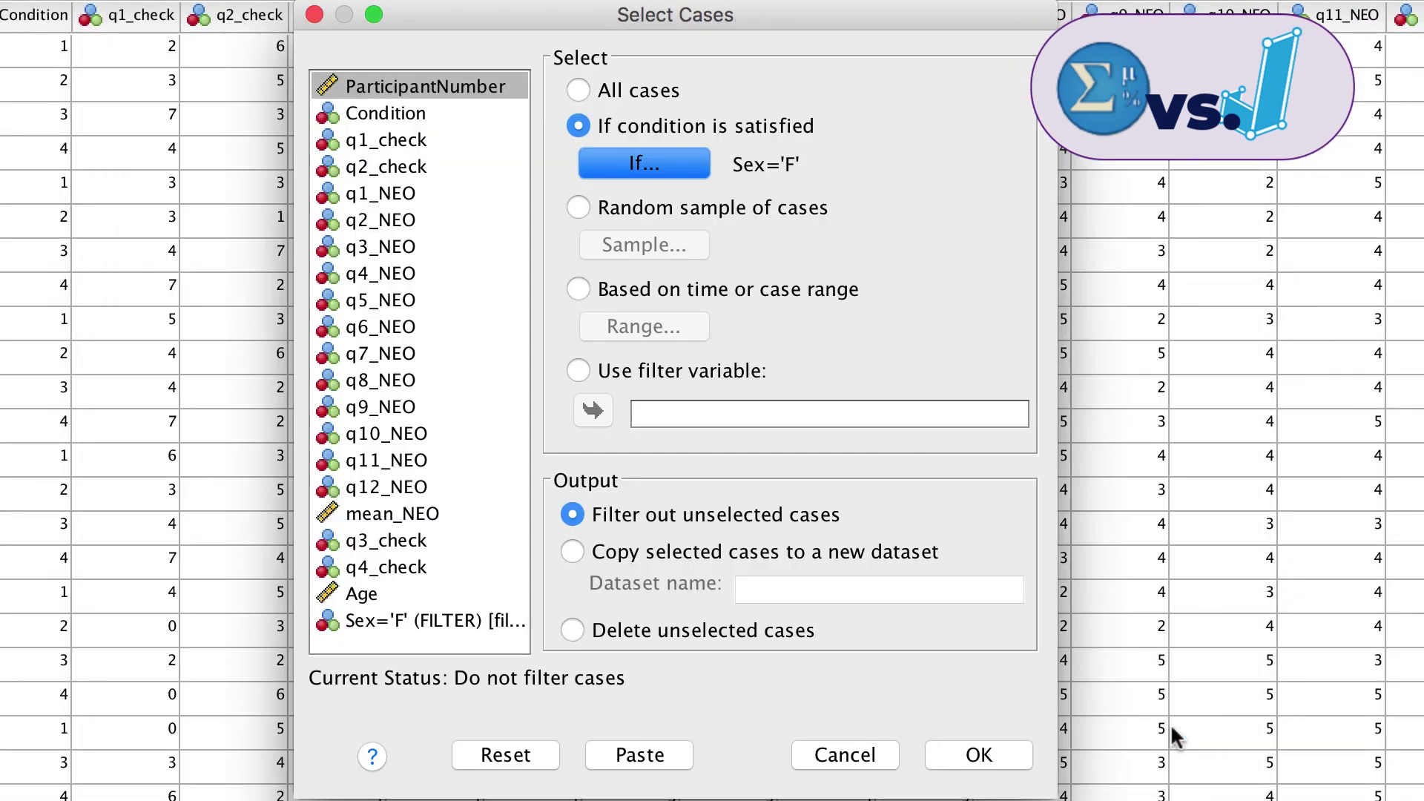
{"action": "left_click", "coordinate": [1001, 756]}
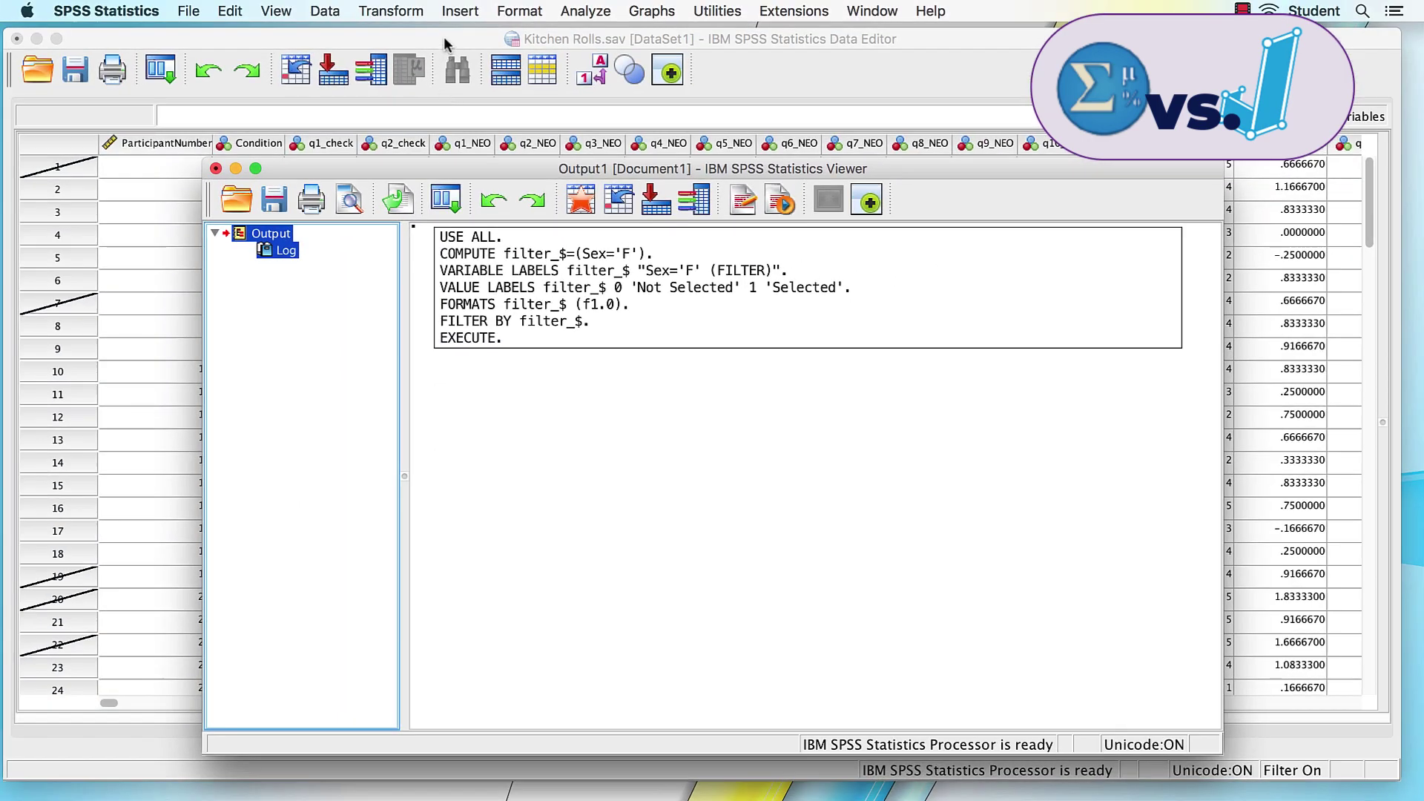
Run Descriptives on mean_NEO for the filtered female cases, giving N of 77.
{"action": "left_click", "coordinate": [444, 37]}
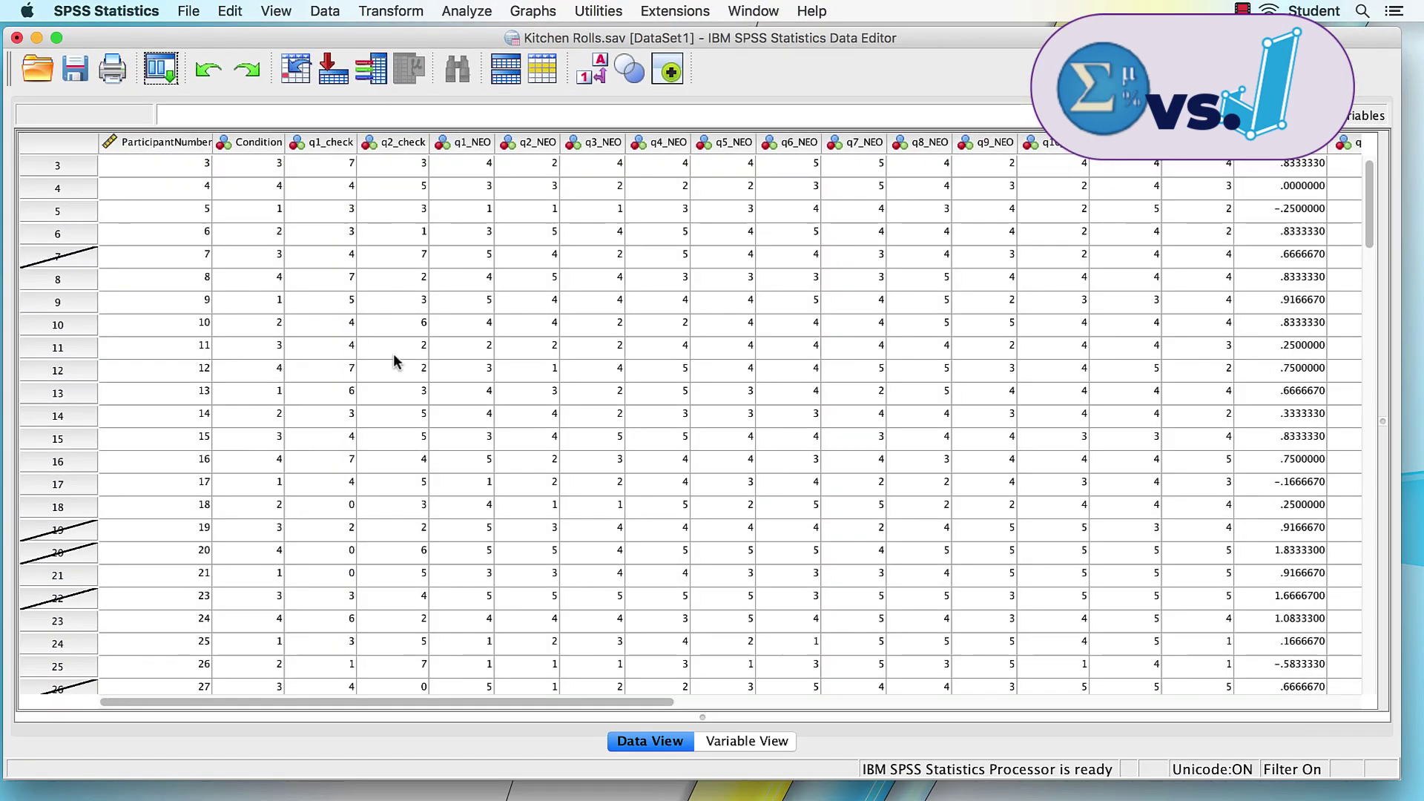
{"action": "scroll", "coordinate": [394, 362], "scroll_direction": "down", "scroll_amount": 5}
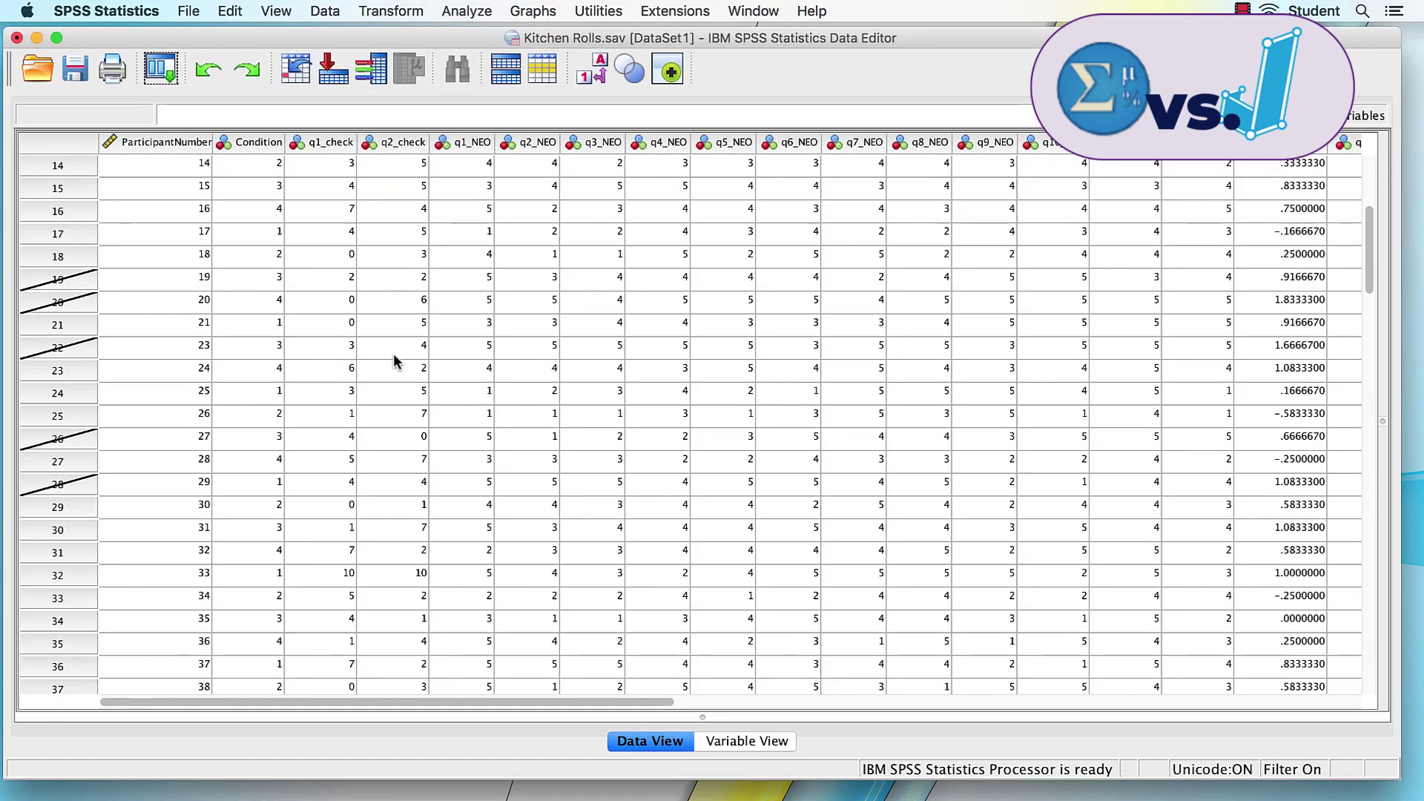
{"action": "left_click", "coordinate": [482, 12]}
{"action": "mouse_move", "coordinate": [512, 54]}
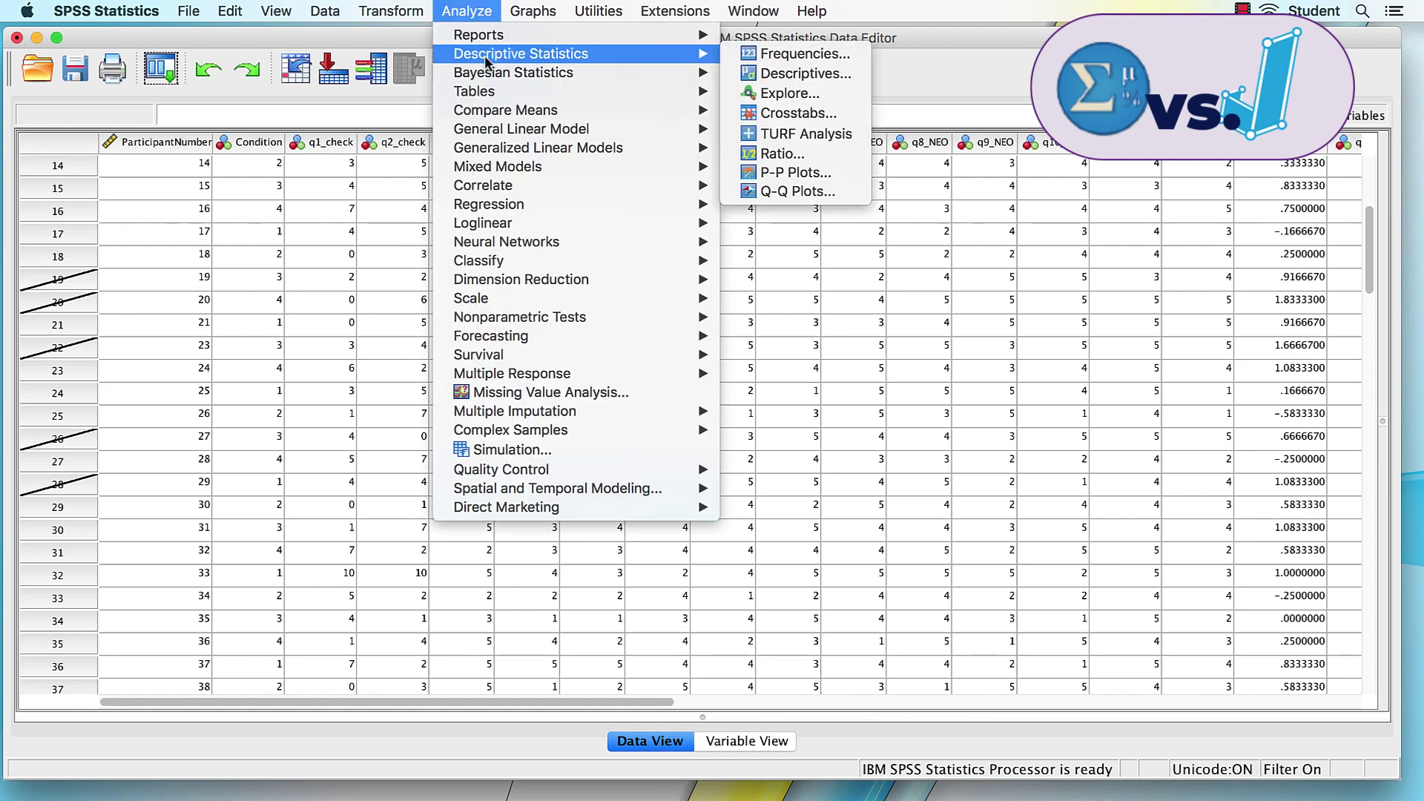
{"action": "left_click", "coordinate": [768, 70]}
{"action": "scroll", "coordinate": [512, 364], "scroll_direction": "down", "scroll_amount": 5}
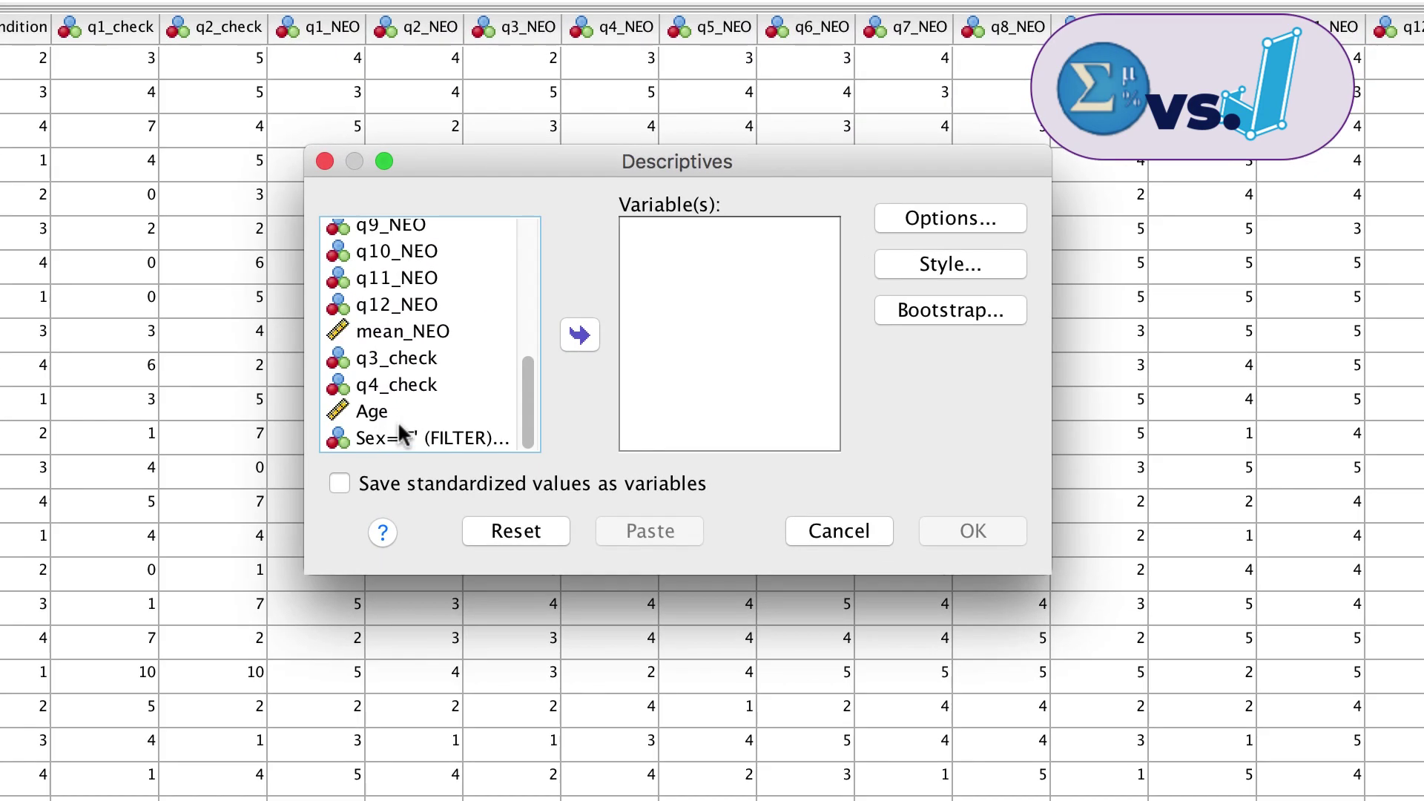
{"action": "double_click", "coordinate": [454, 331]}
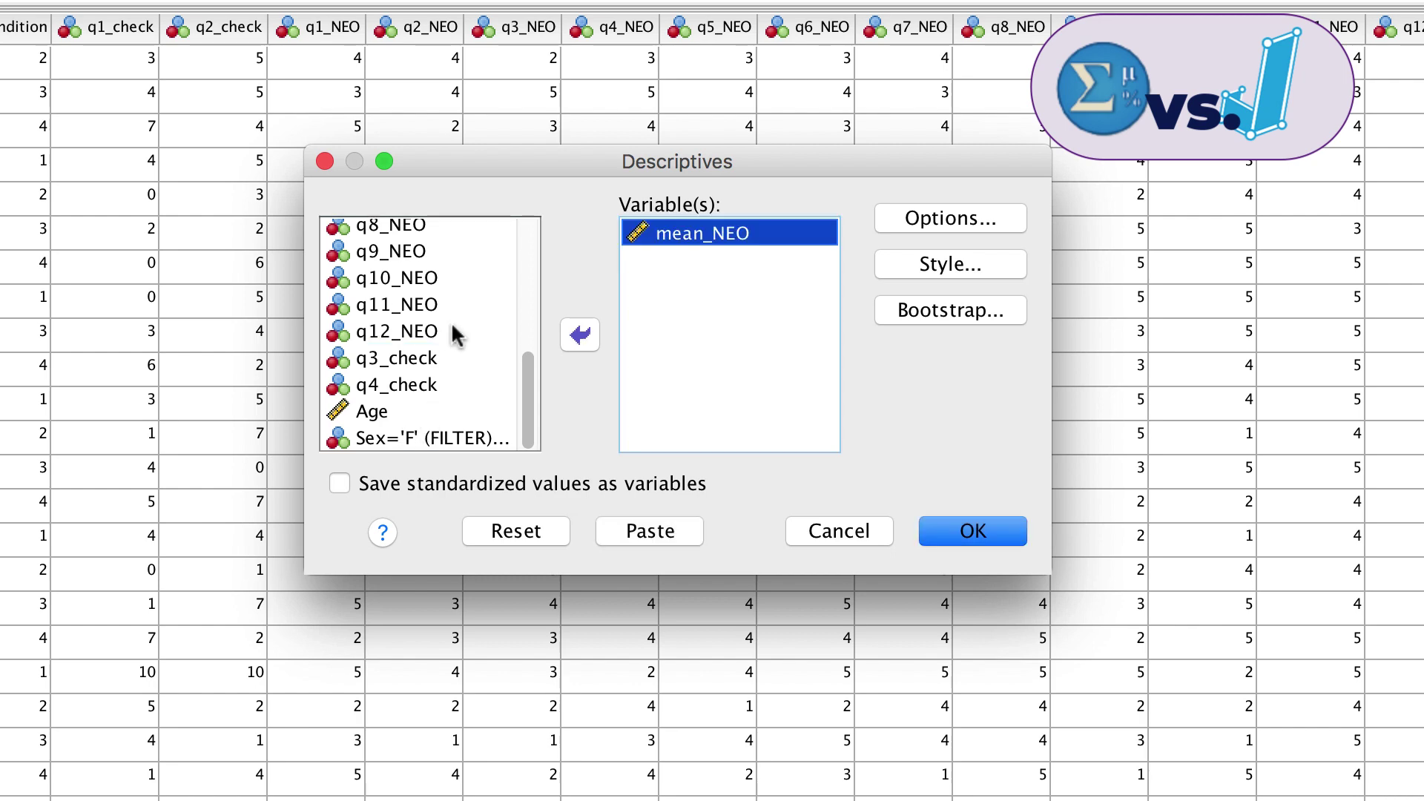
{"action": "left_click", "coordinate": [972, 531]}
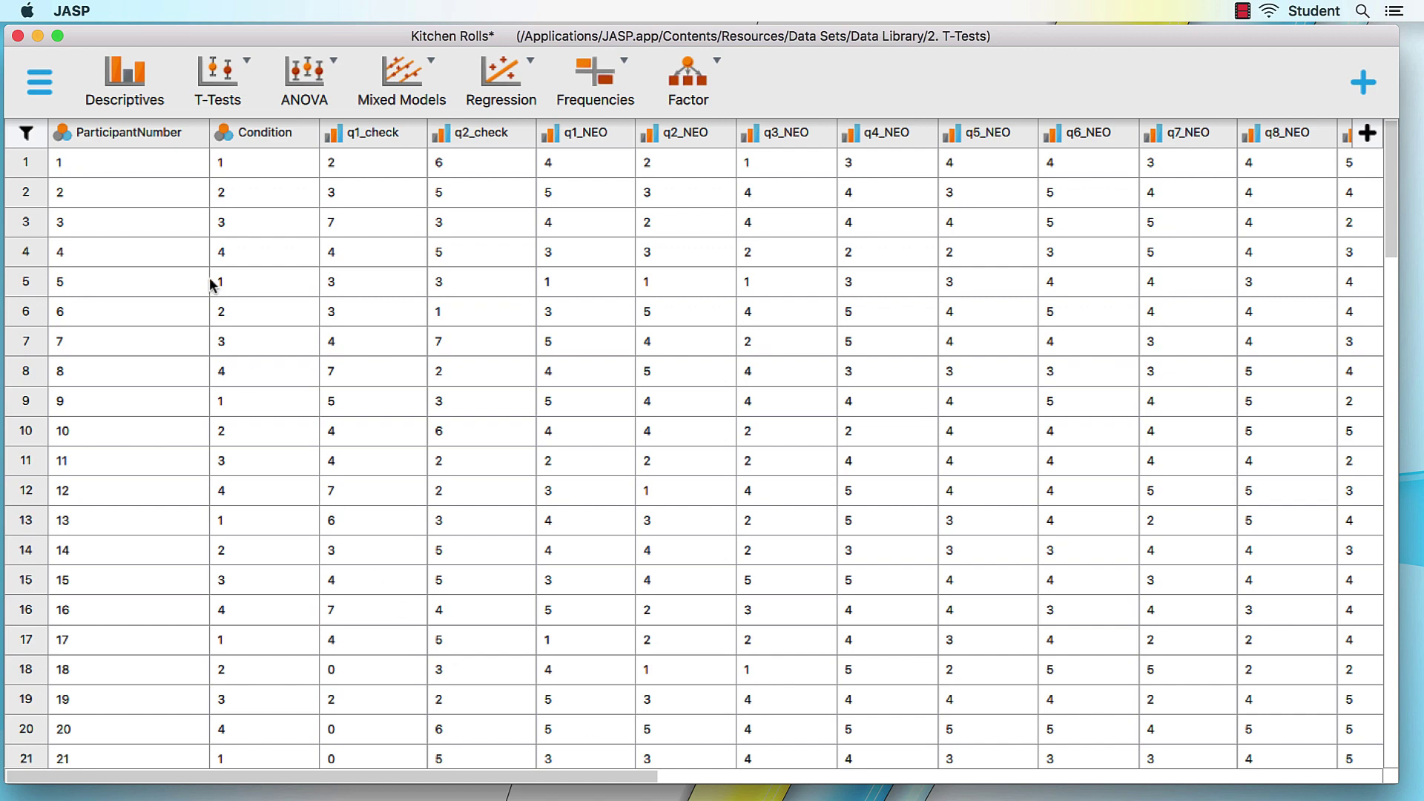
Add mean_NEO to a new Descriptives analysis, showing 102 valid cases and mean 0.679.
{"action": "left_click", "coordinate": [152, 81]}
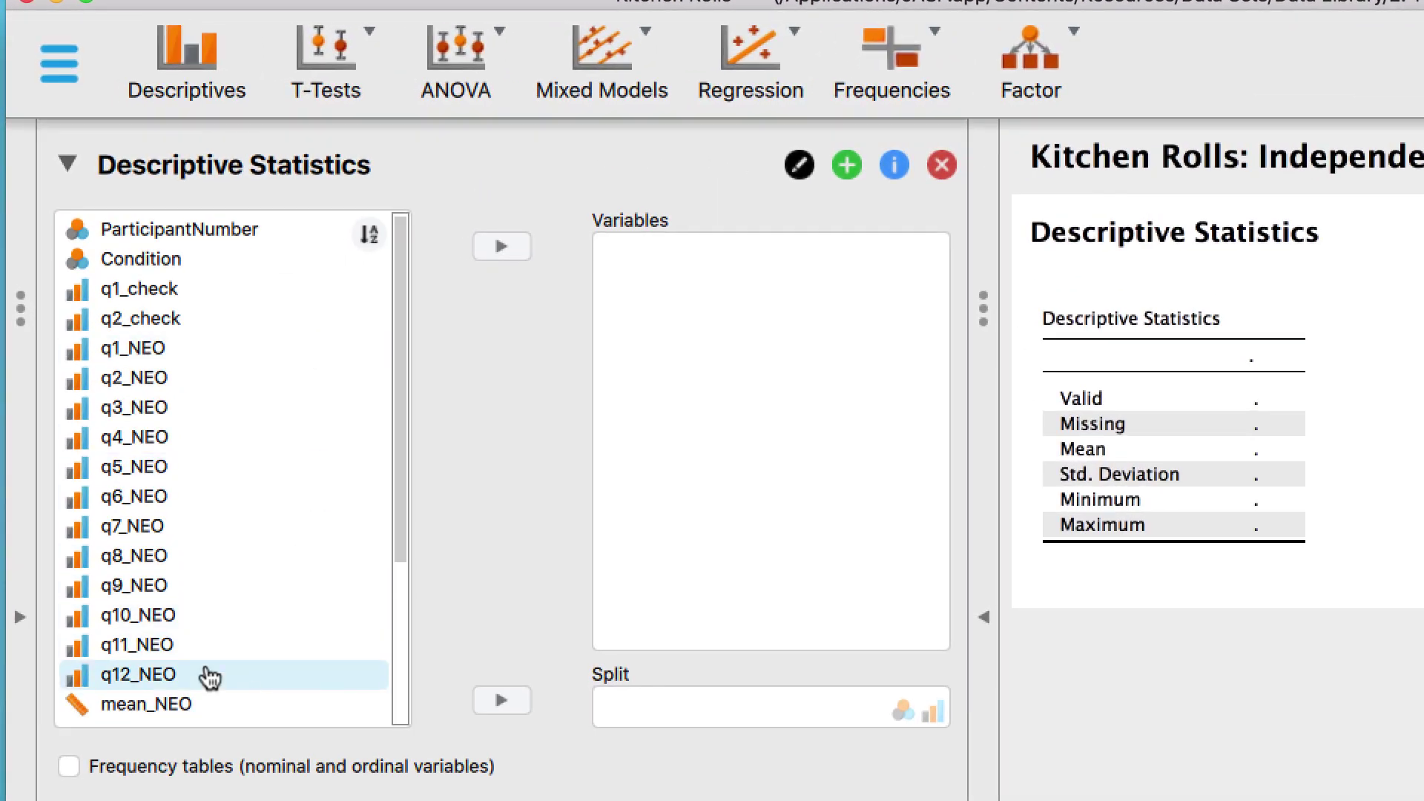
{"action": "left_click", "coordinate": [165, 708]}
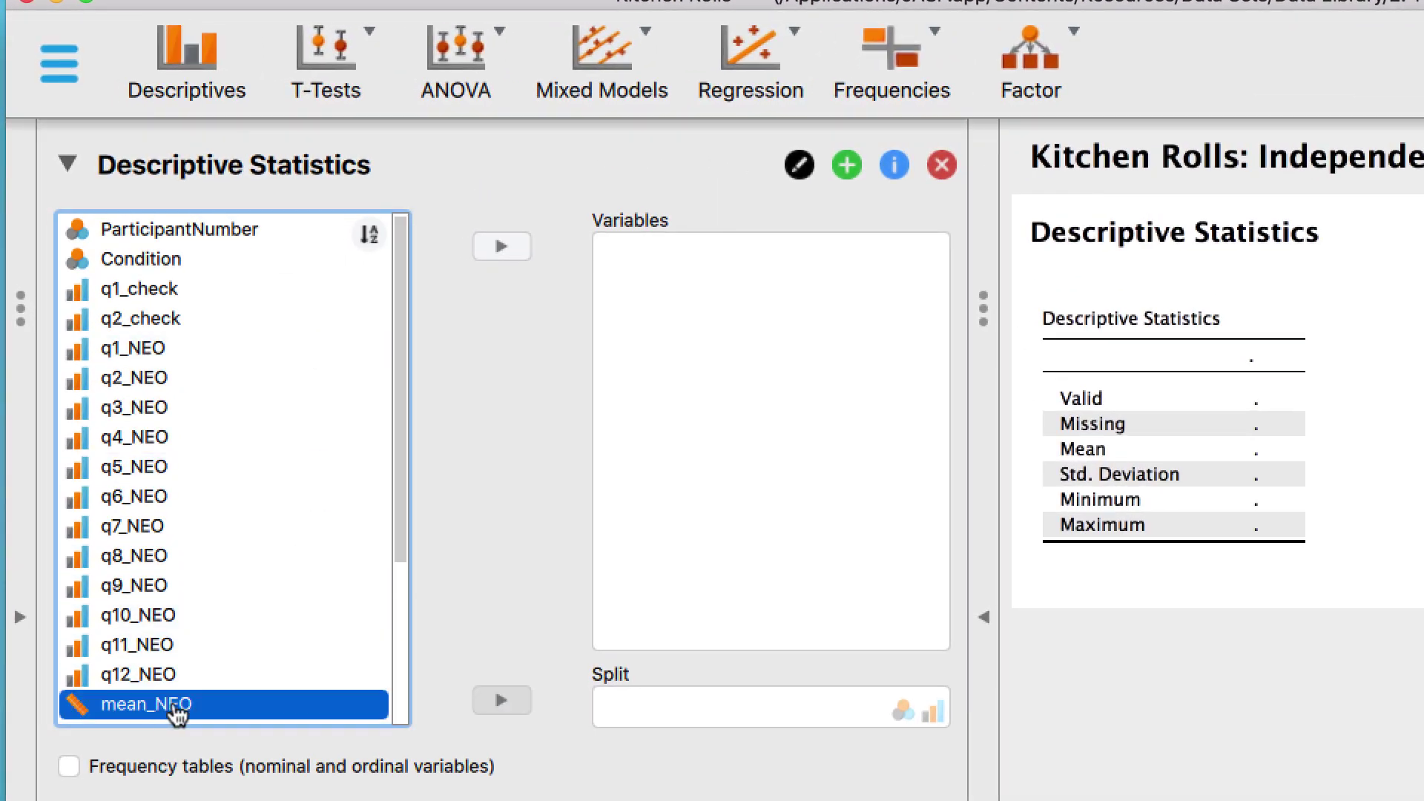
{"action": "left_click", "coordinate": [519, 249]}
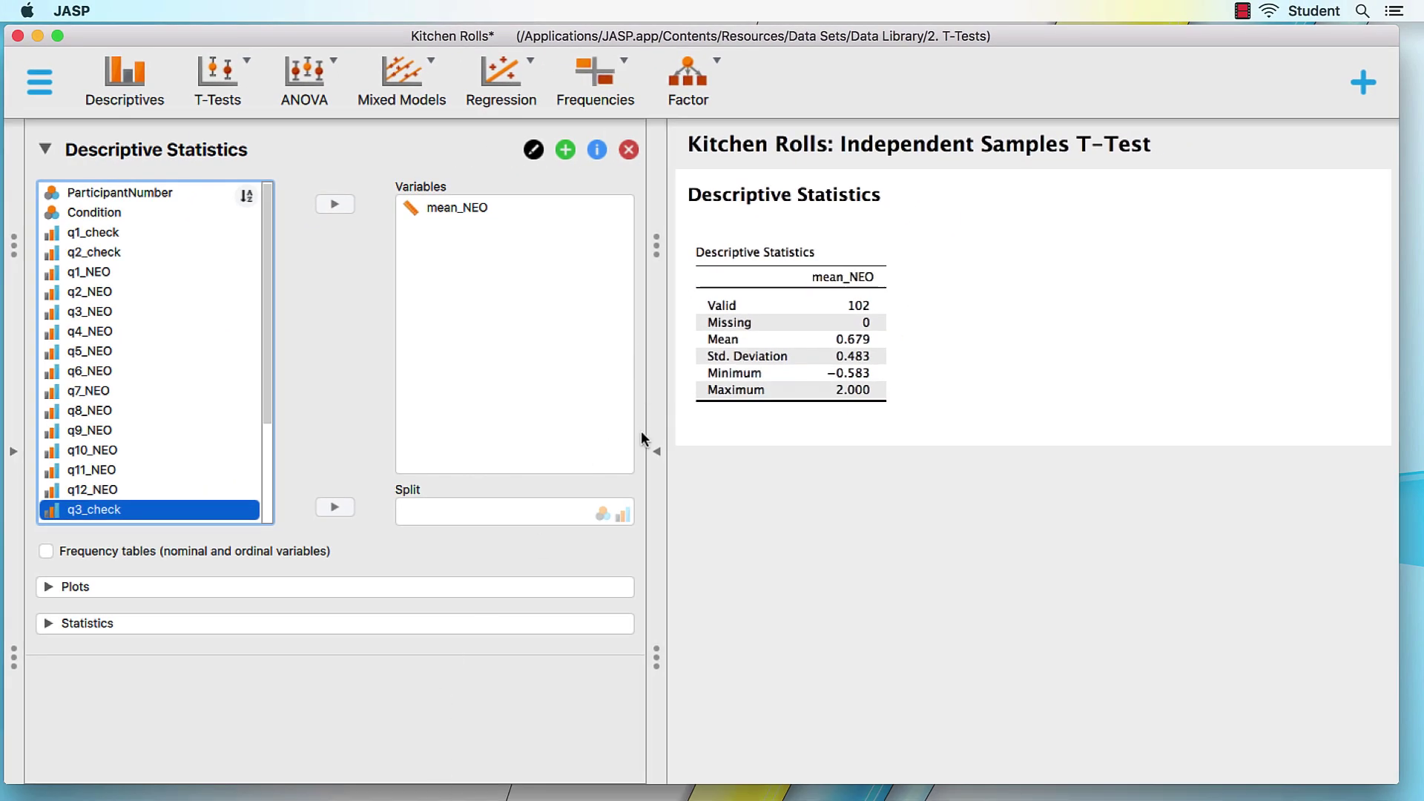
Show the data grid beside the results and open the Sex column's label and filter editor.
{"action": "left_click", "coordinate": [654, 446]}
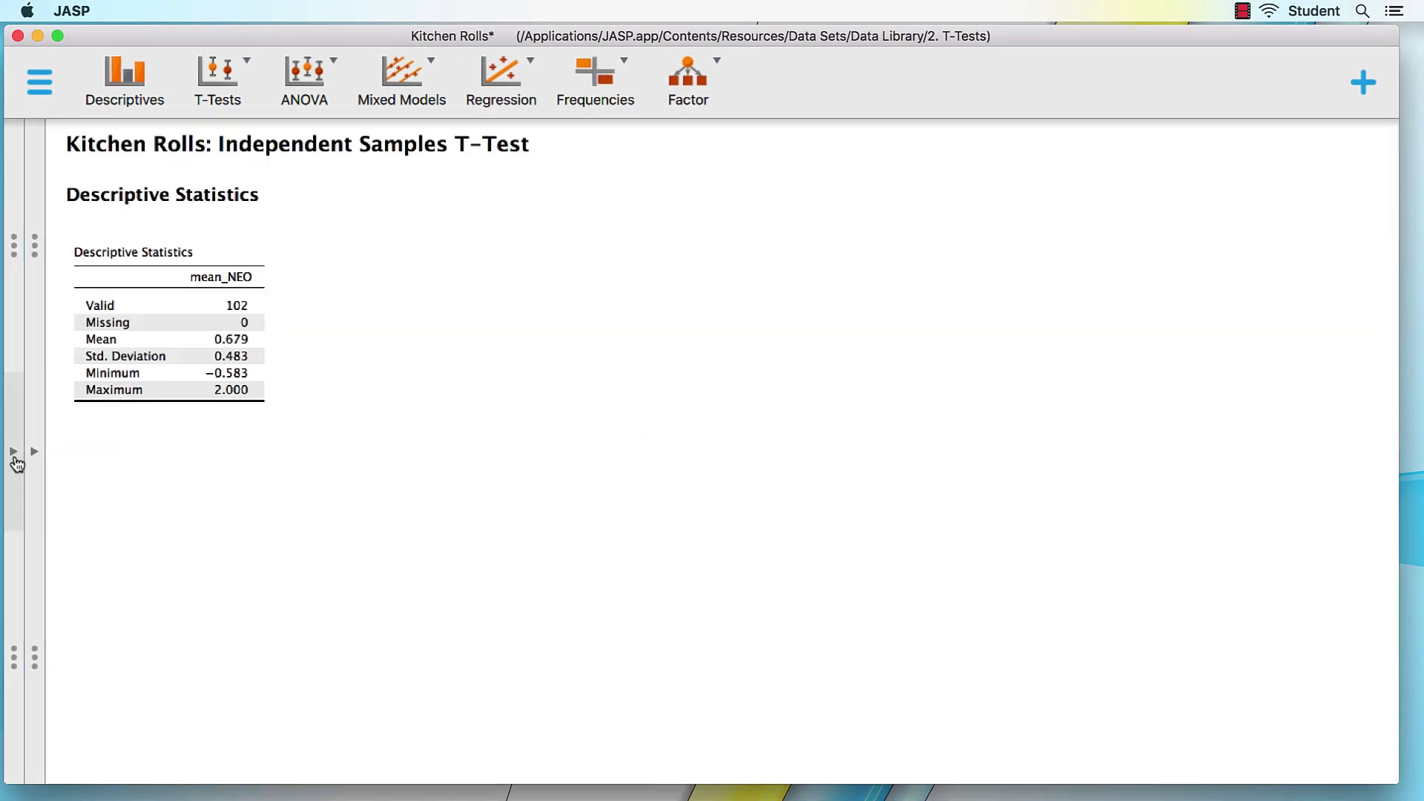
{"action": "left_click_drag", "start_coordinate": [13, 270], "coordinate": [803, 241]}
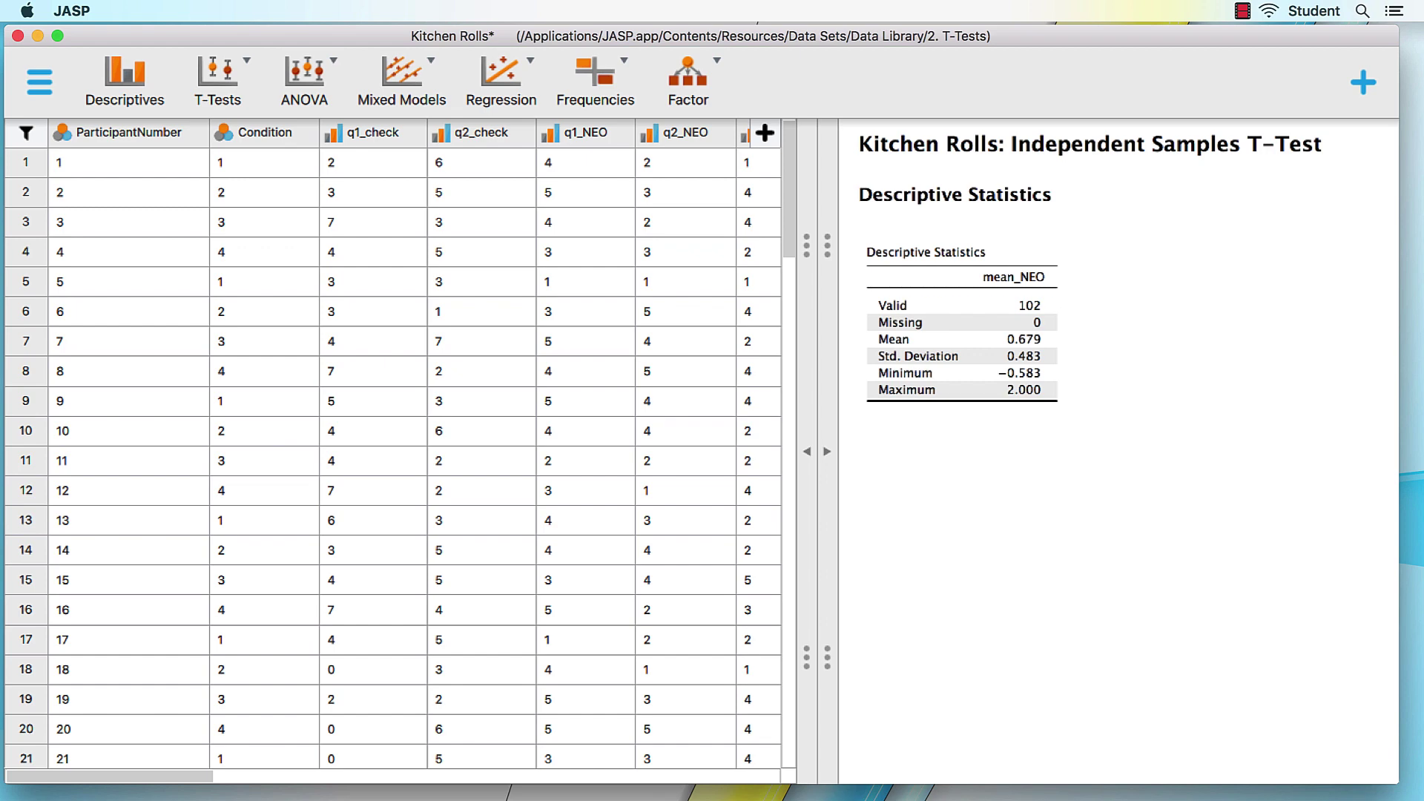
{"action": "scroll", "coordinate": [581, 578], "scroll_direction": "right", "scroll_amount": 10}
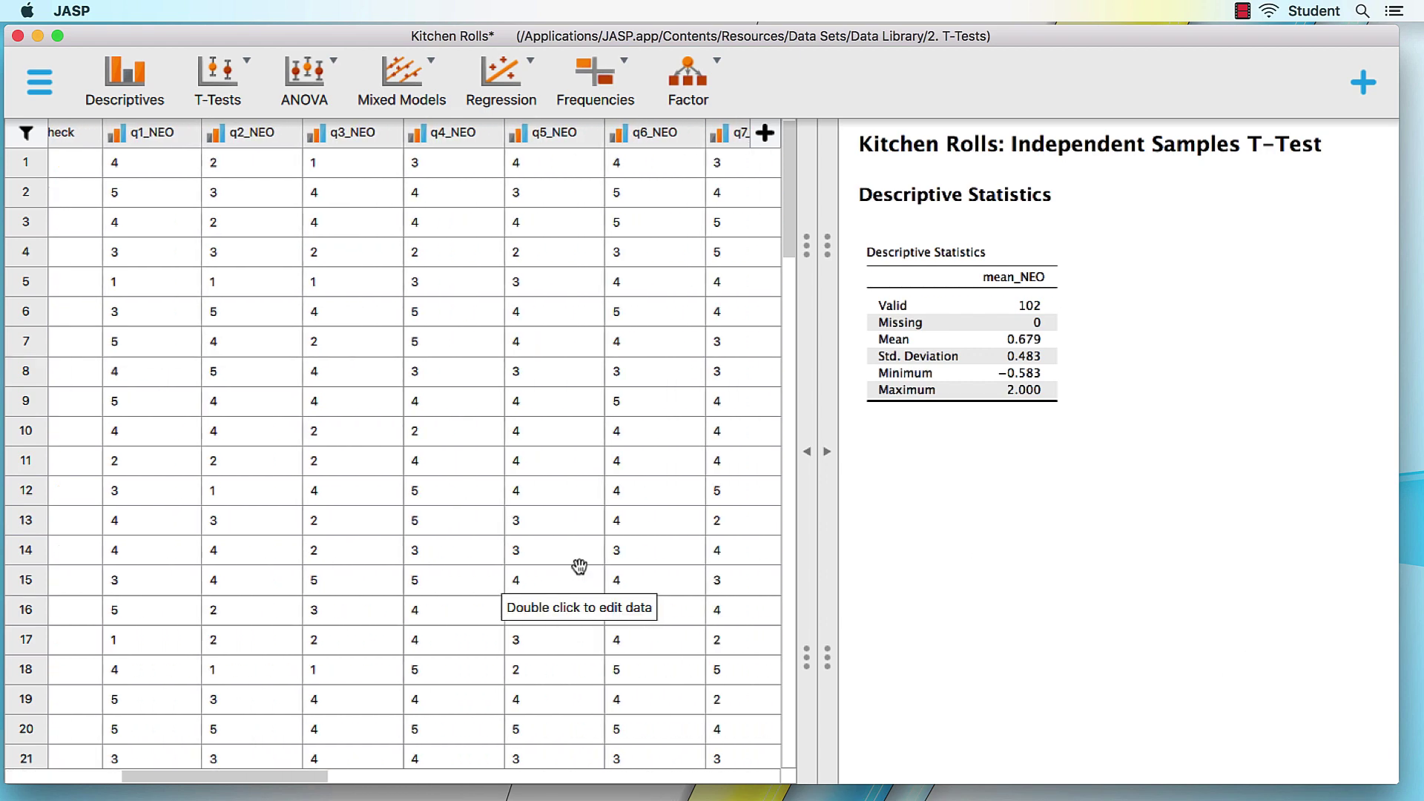
{"action": "scroll", "coordinate": [579, 566], "scroll_direction": "right", "scroll_amount": 15}
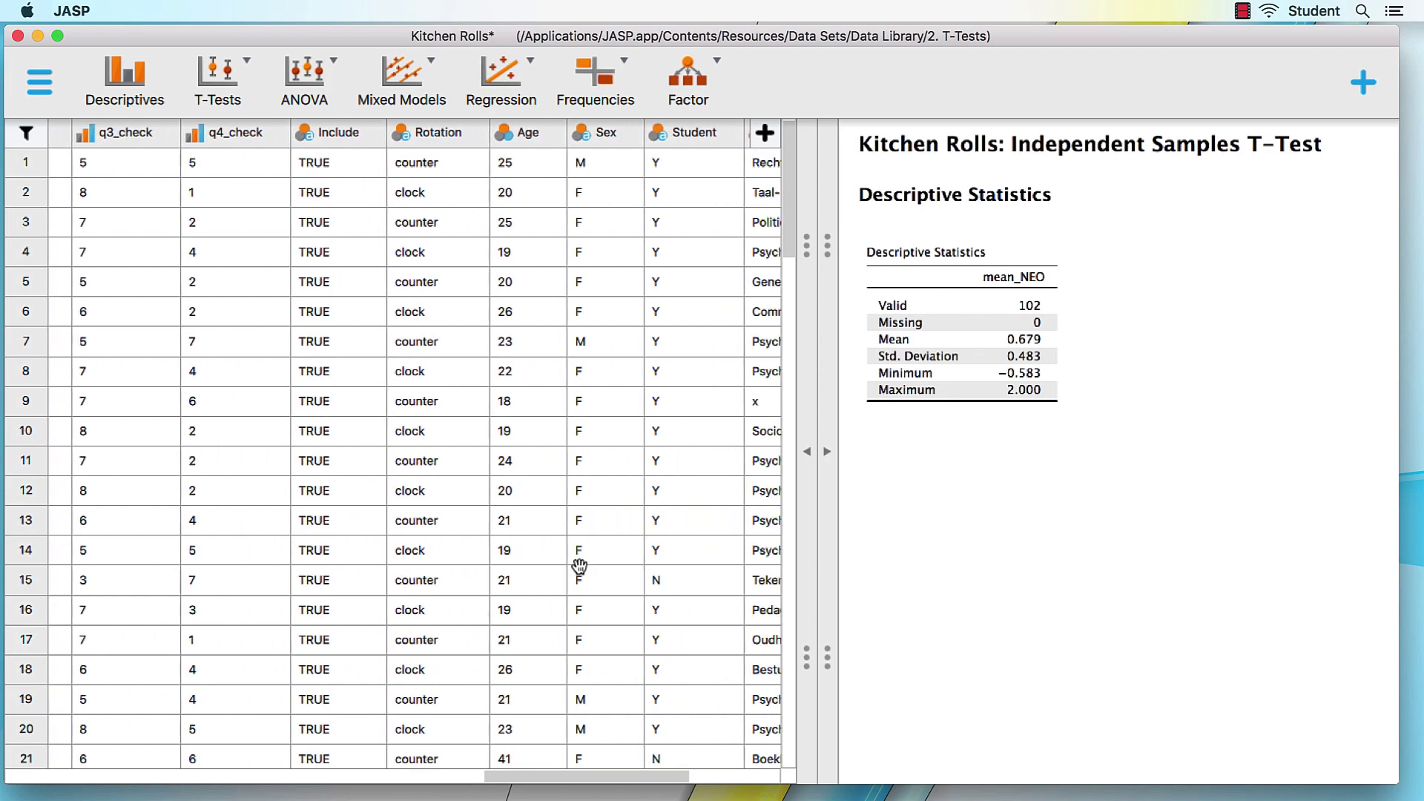
{"action": "left_click", "coordinate": [557, 133]}
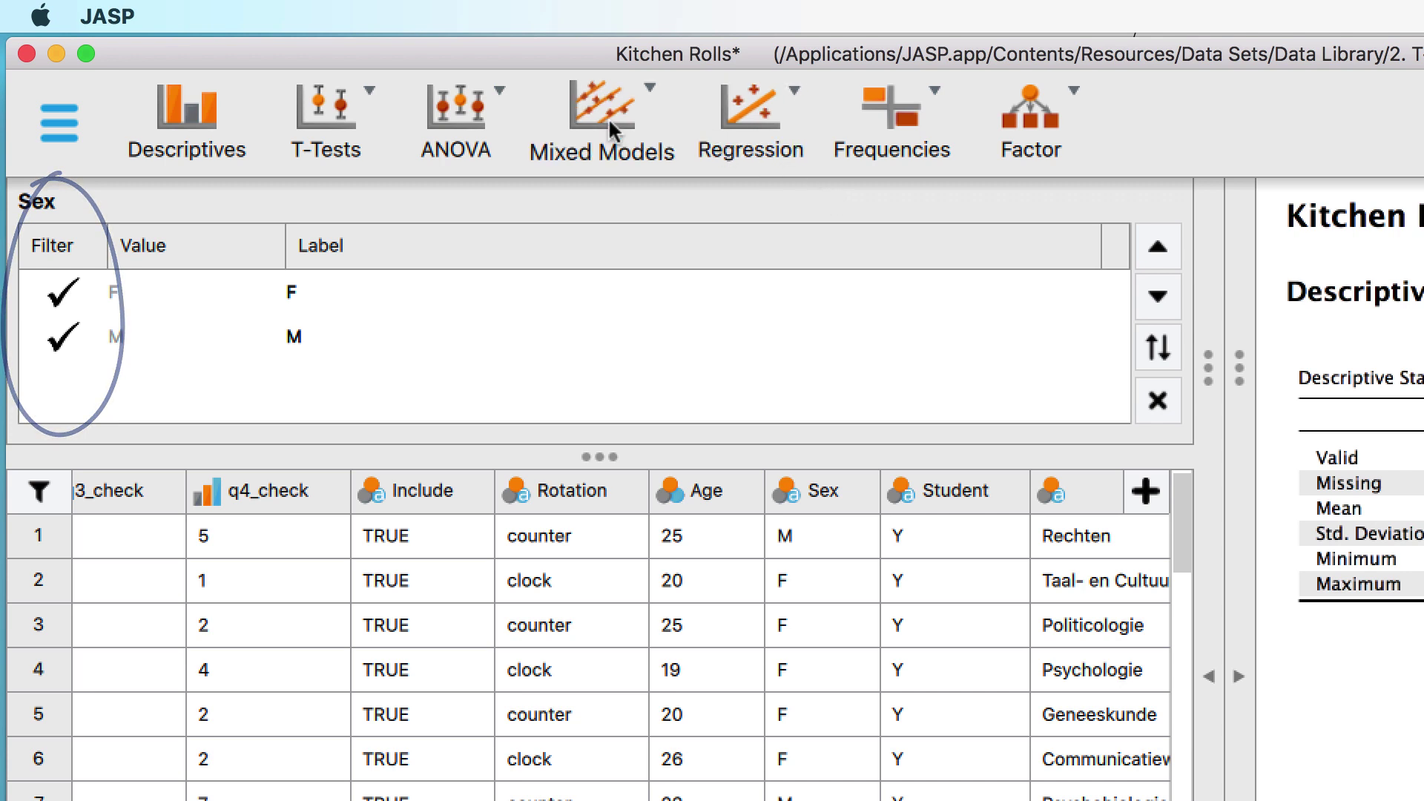
Exclude F from Sex so mean_NEO covers only the 25 male cases, mean 0.947.
{"action": "left_click", "coordinate": [62, 338]}
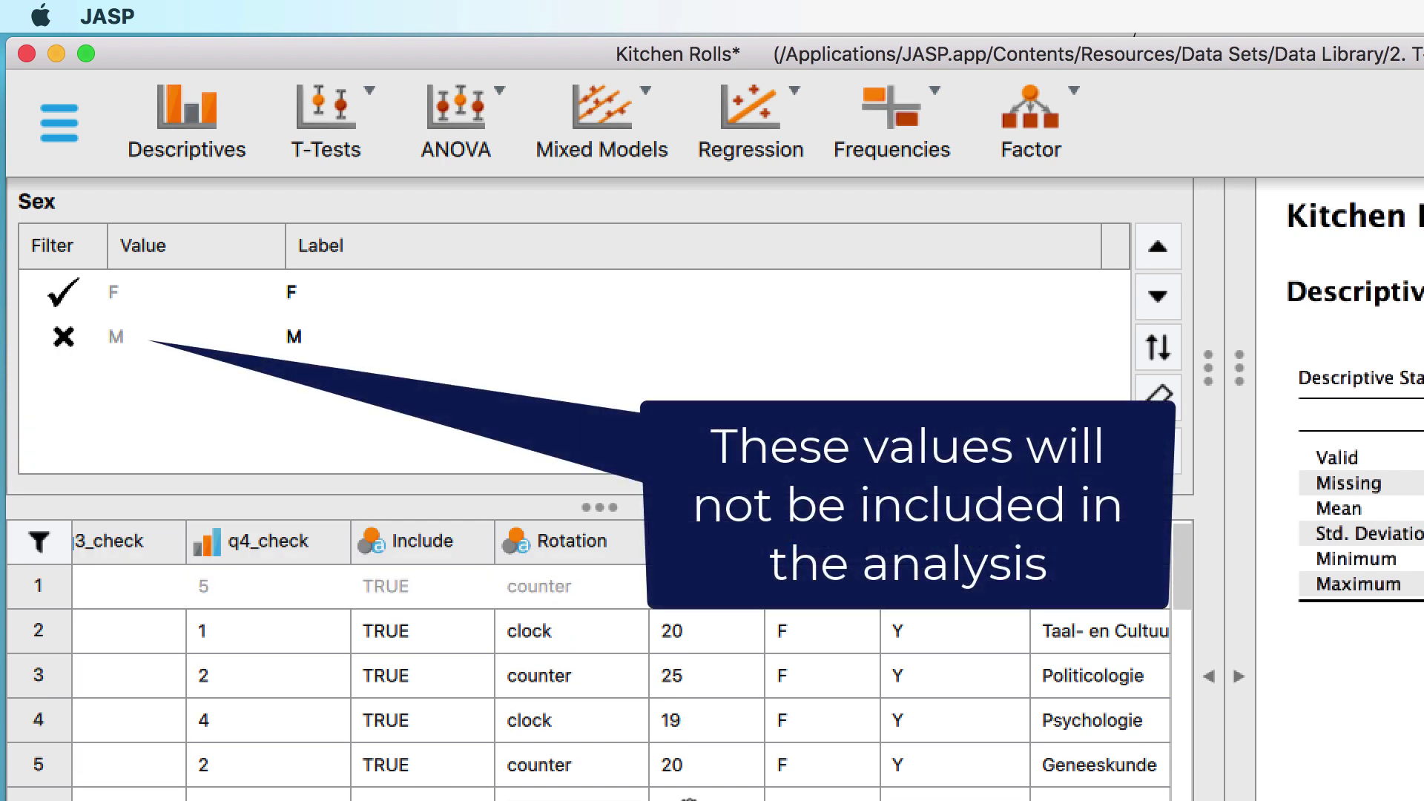
{"action": "scroll", "coordinate": [593, 668], "scroll_direction": "down", "scroll_amount": 5}
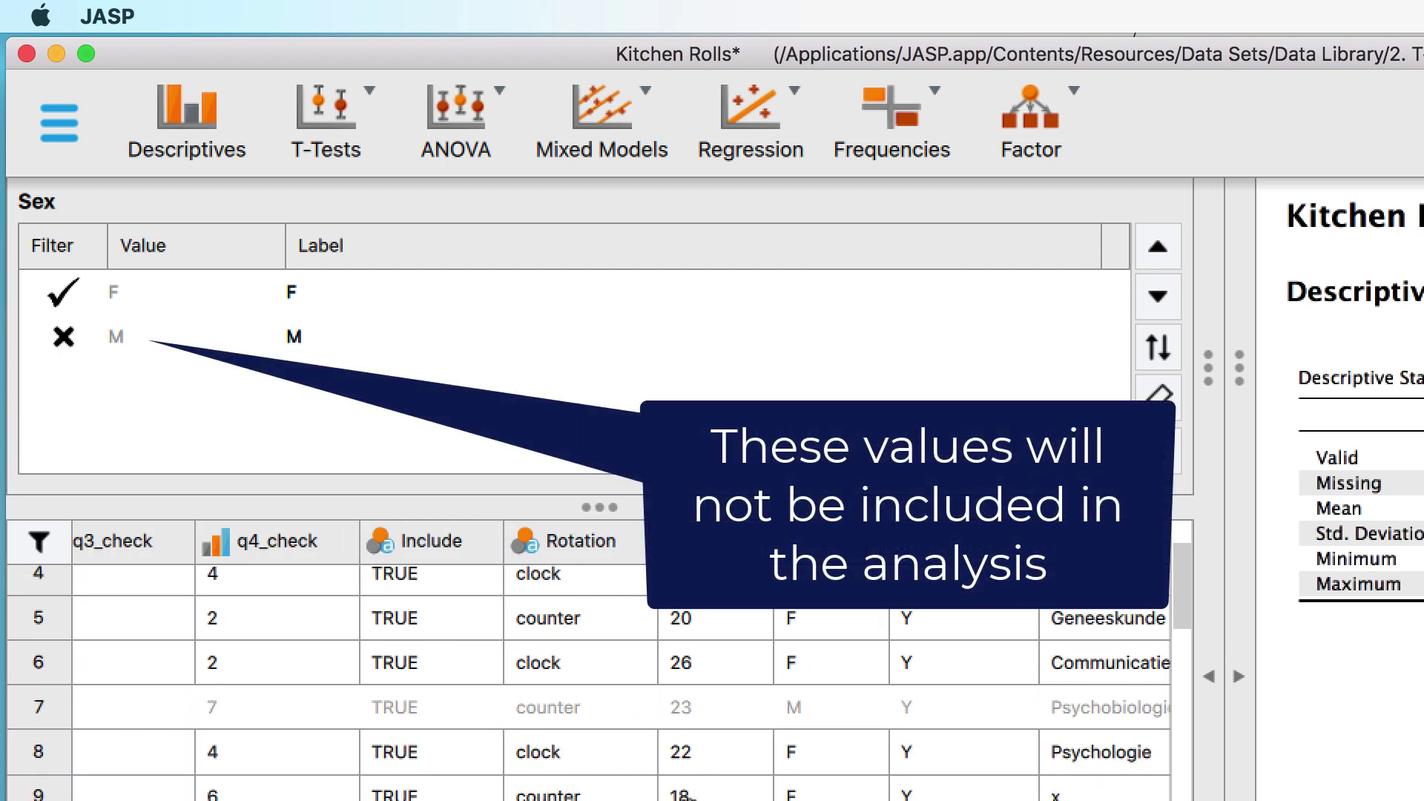
{"action": "scroll", "coordinate": [593, 668], "scroll_direction": "down", "scroll_amount": 6}
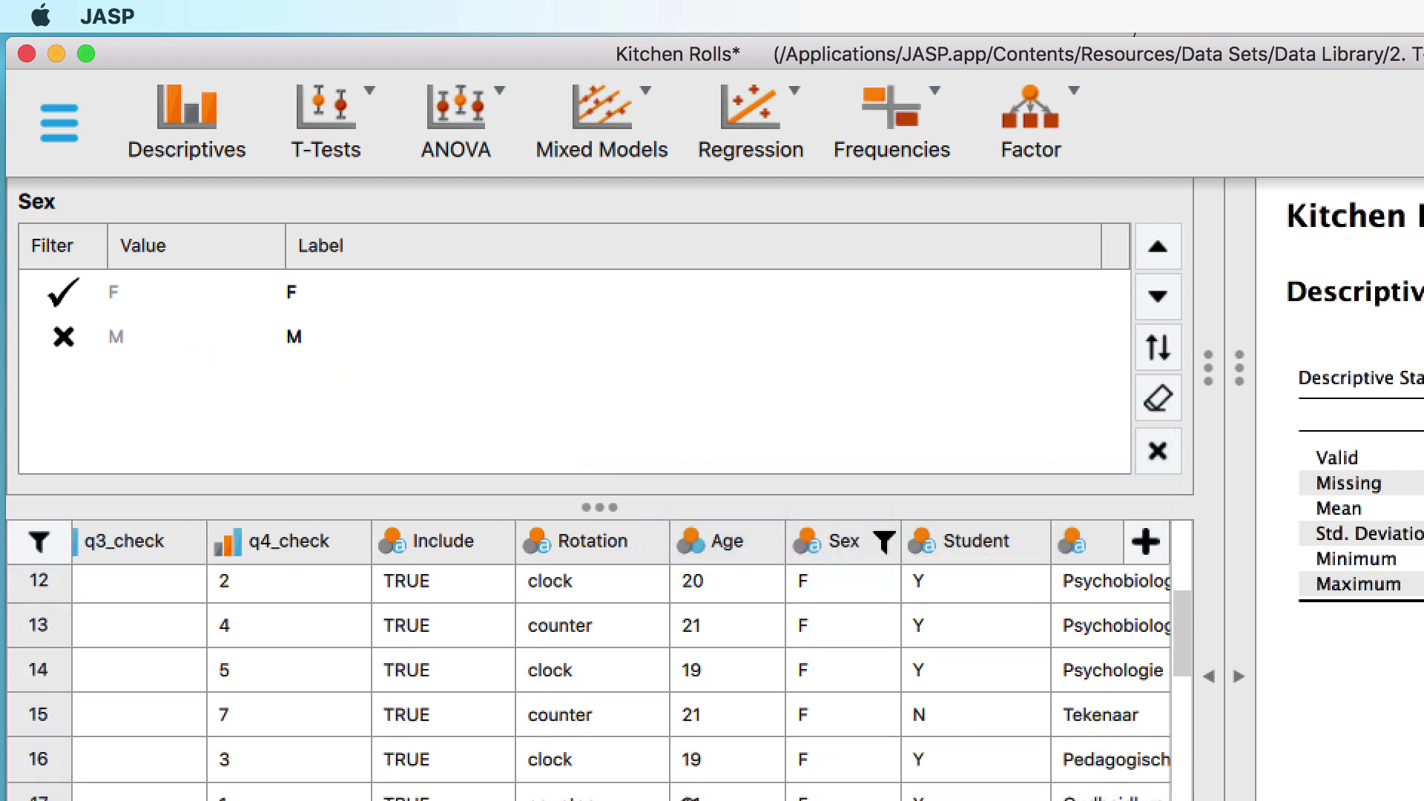
{"action": "scroll", "coordinate": [594, 667], "scroll_direction": "down", "scroll_amount": 3}
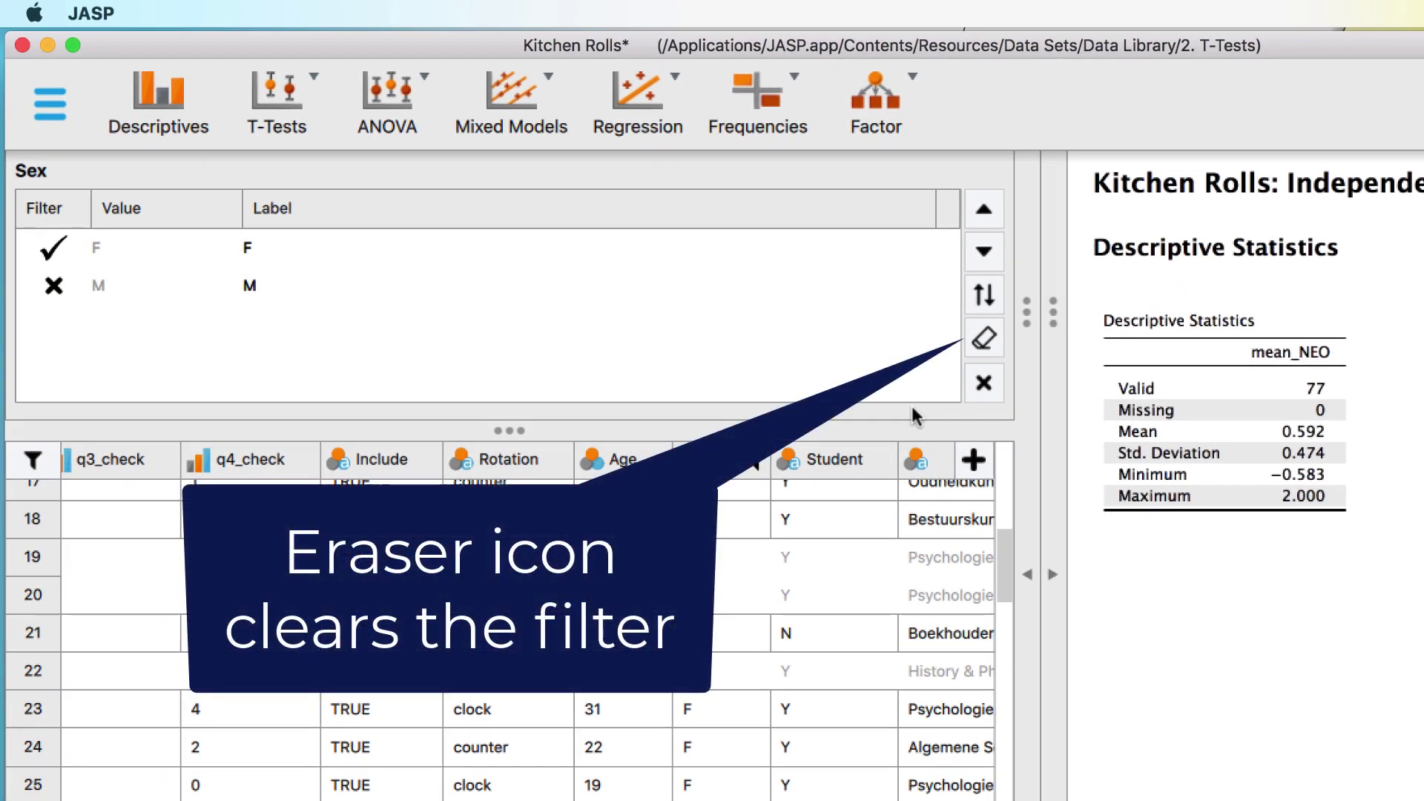
{"action": "left_click", "coordinate": [983, 338]}
{"action": "left_click", "coordinate": [52, 252]}
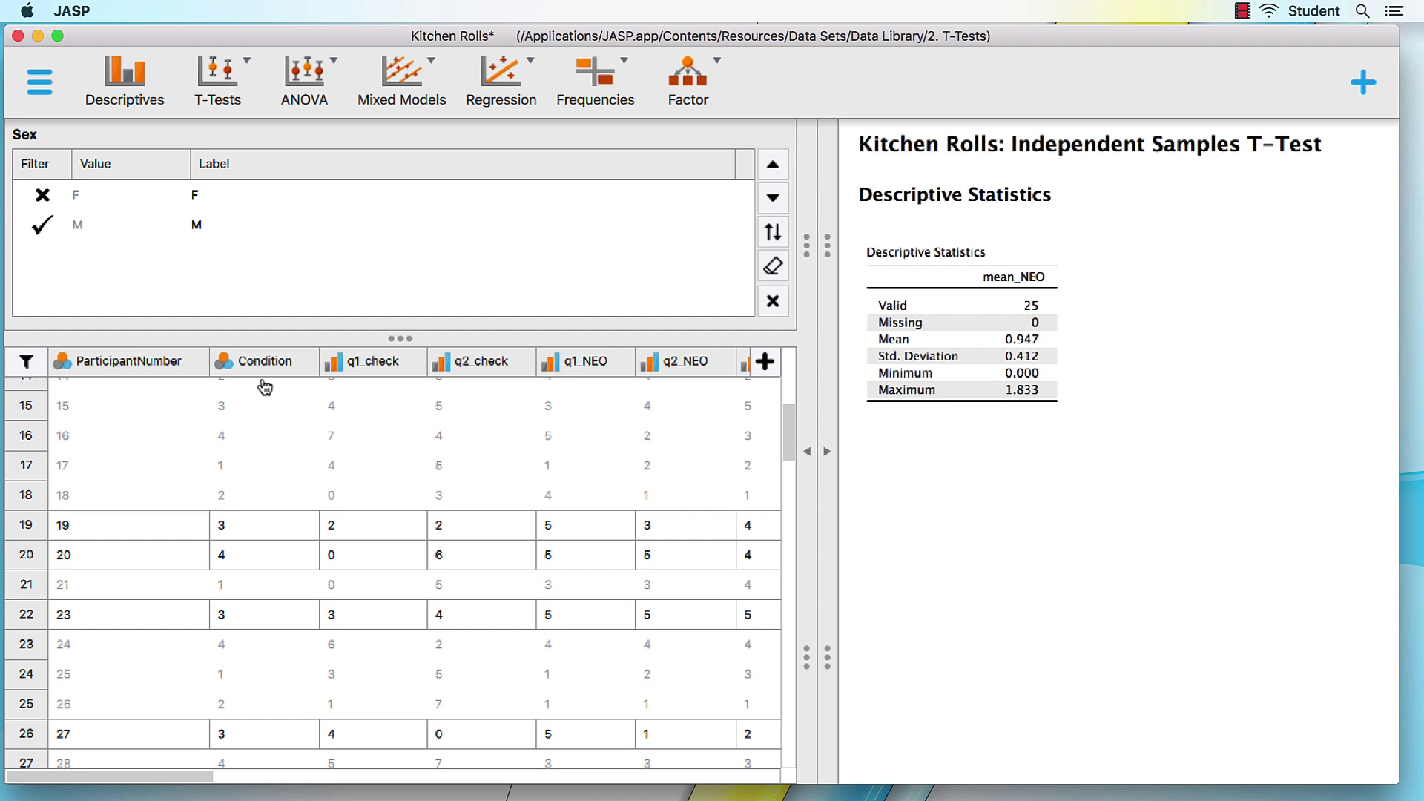
Build and apply a Condition = 3 filter expression, passing 9 of 102 rows.
{"action": "left_click", "coordinate": [274, 368]}
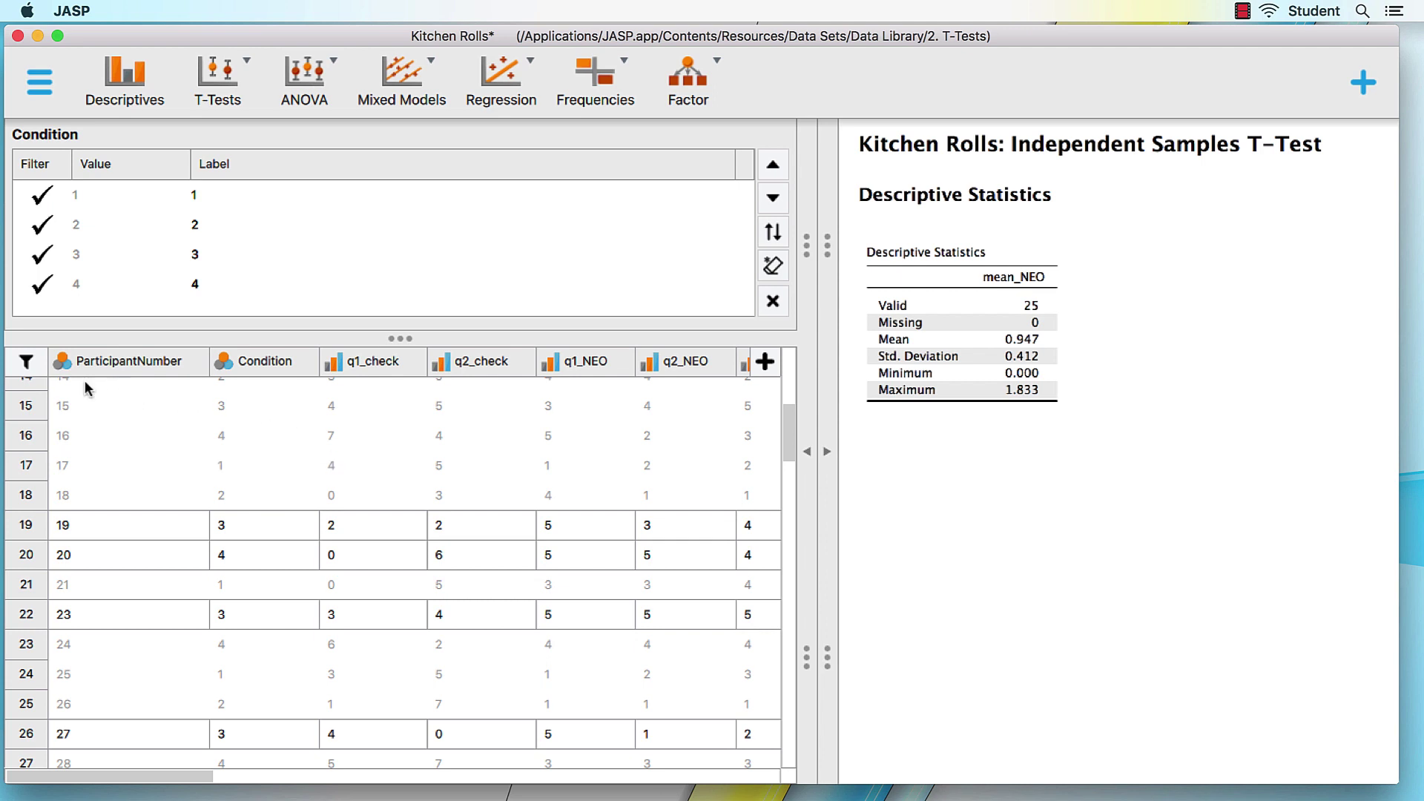
{"action": "left_click", "coordinate": [25, 361]}
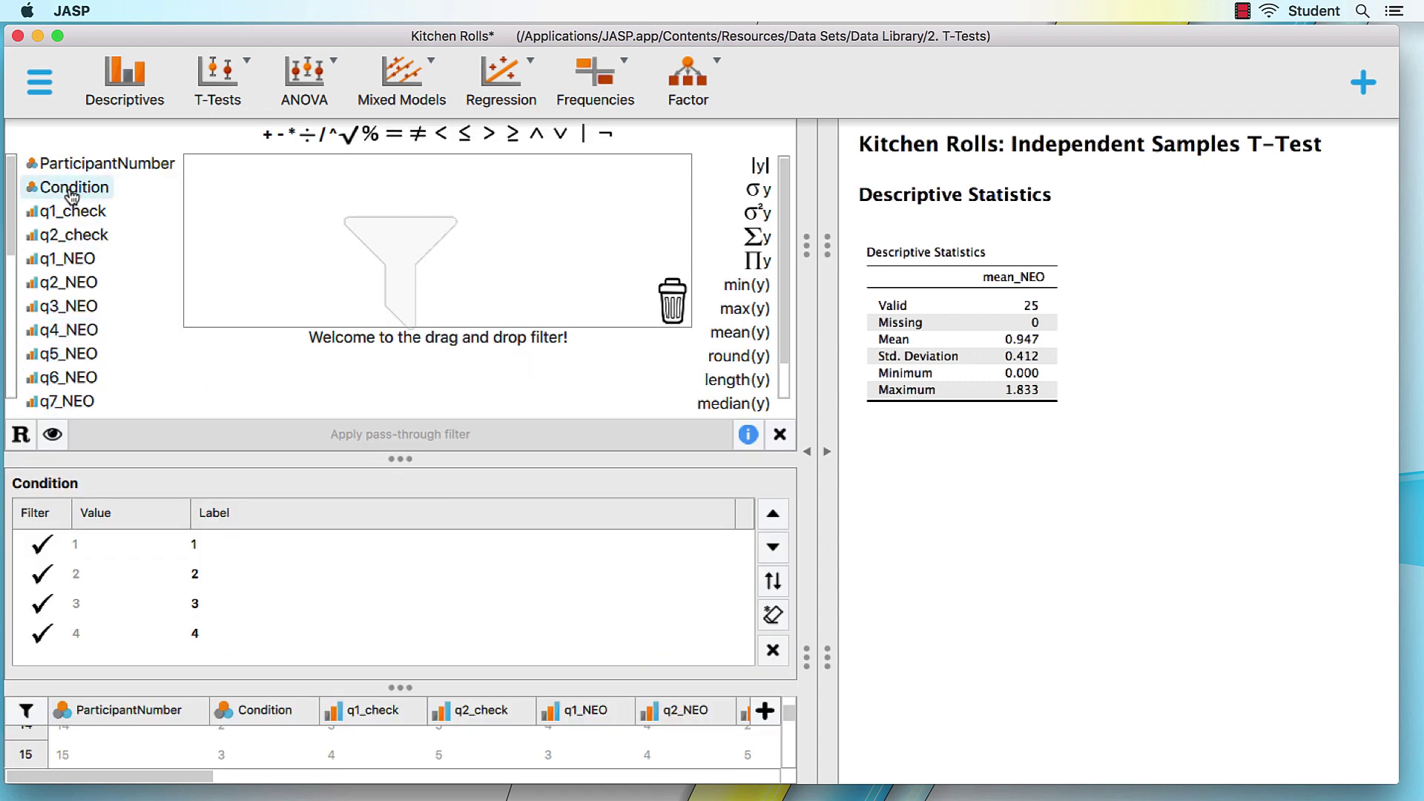
{"action": "left_click_drag", "start_coordinate": [70, 195], "coordinate": [245, 184]}
{"action": "left_click", "coordinate": [393, 133]}
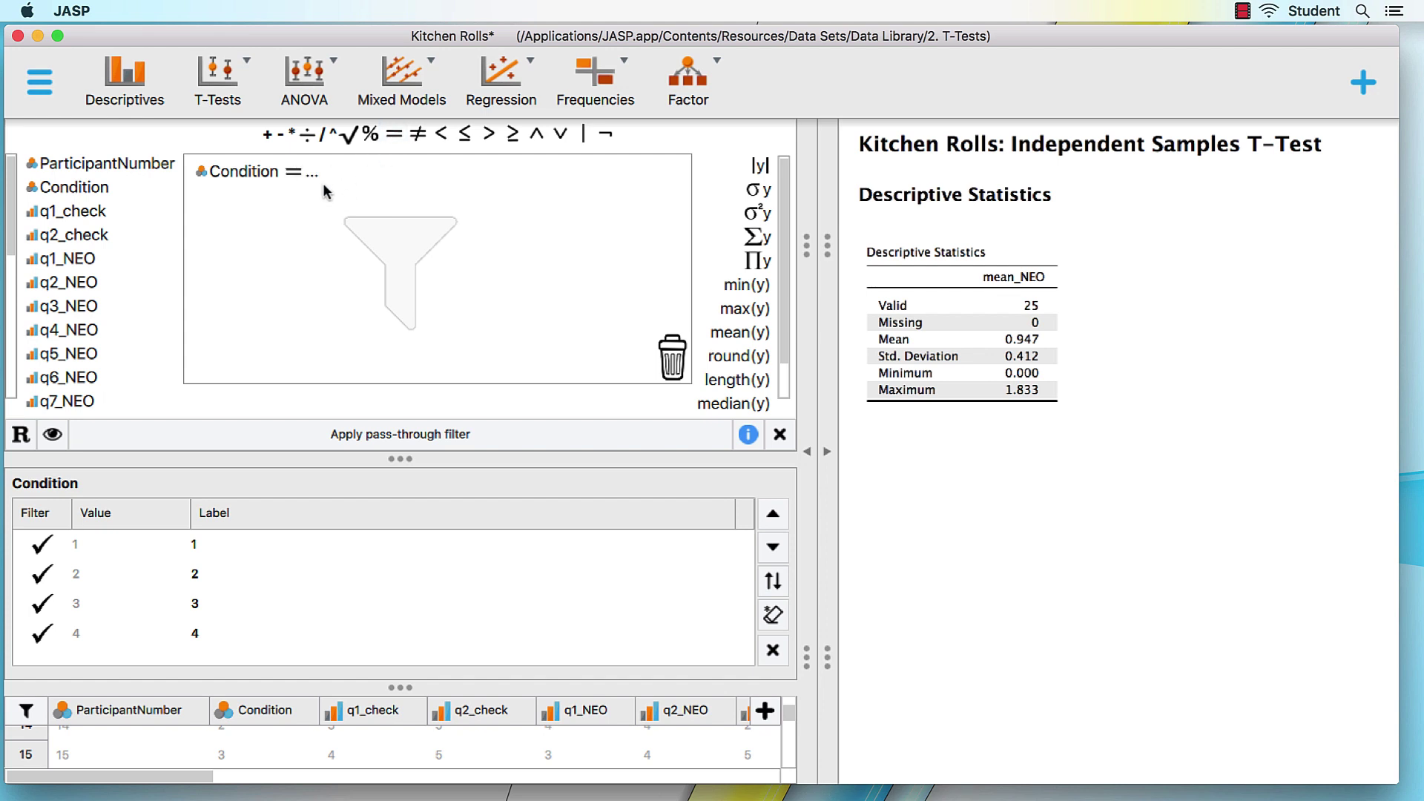
{"action": "type", "text": "3"}
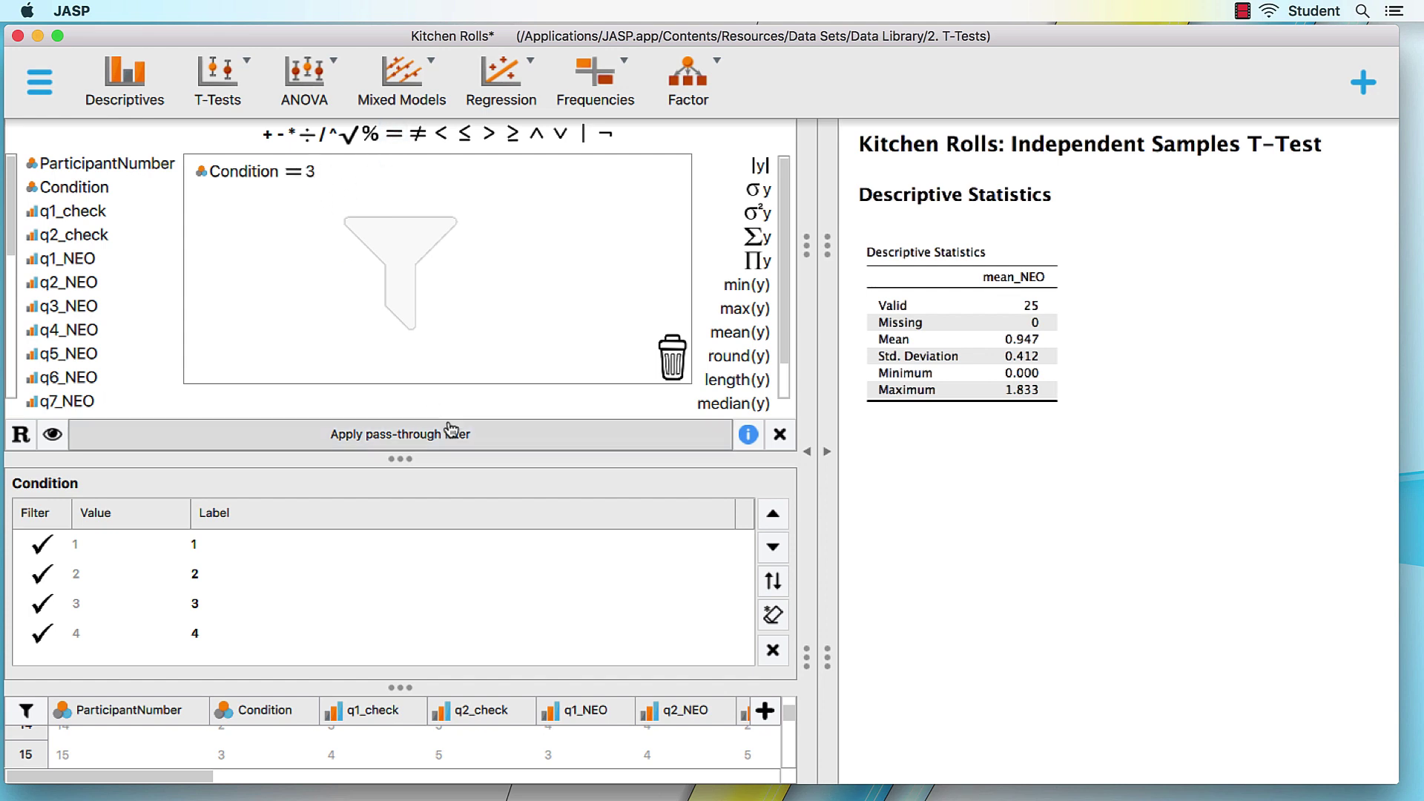
{"action": "left_click", "coordinate": [458, 429]}
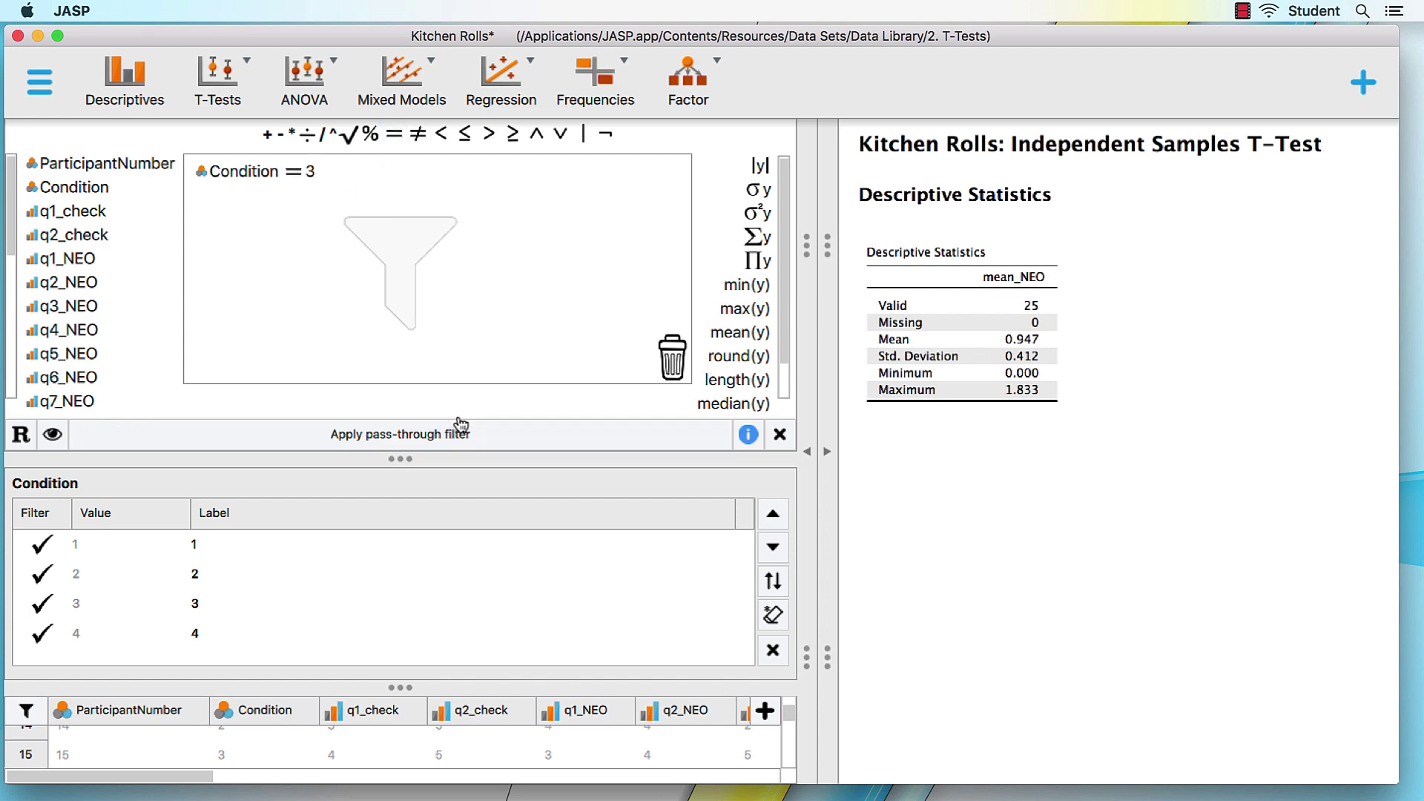
{"action": "left_click", "coordinate": [515, 442]}
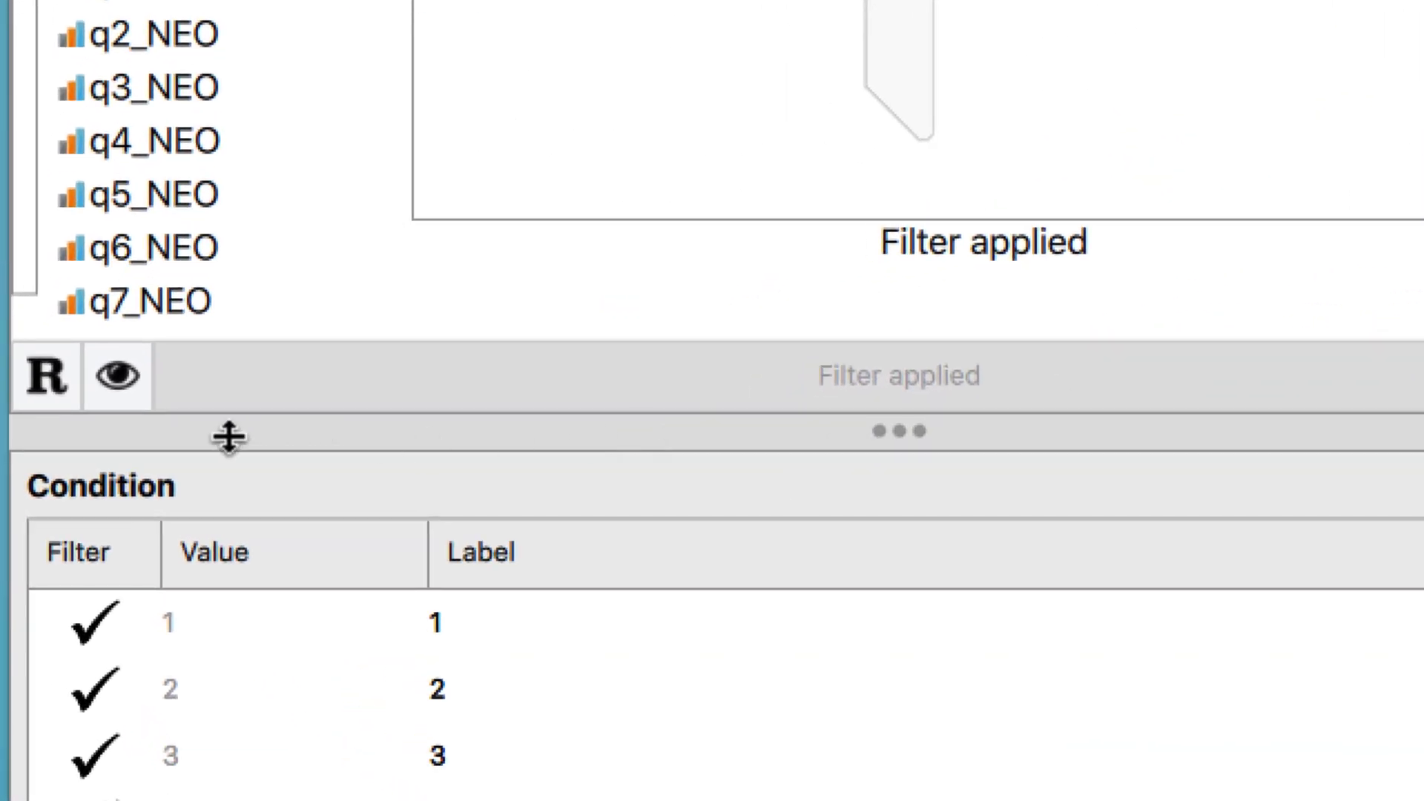
Add a Condition = 4 term, which filters out all data, then erase the whole filter expression.
{"action": "left_click", "coordinate": [119, 378]}
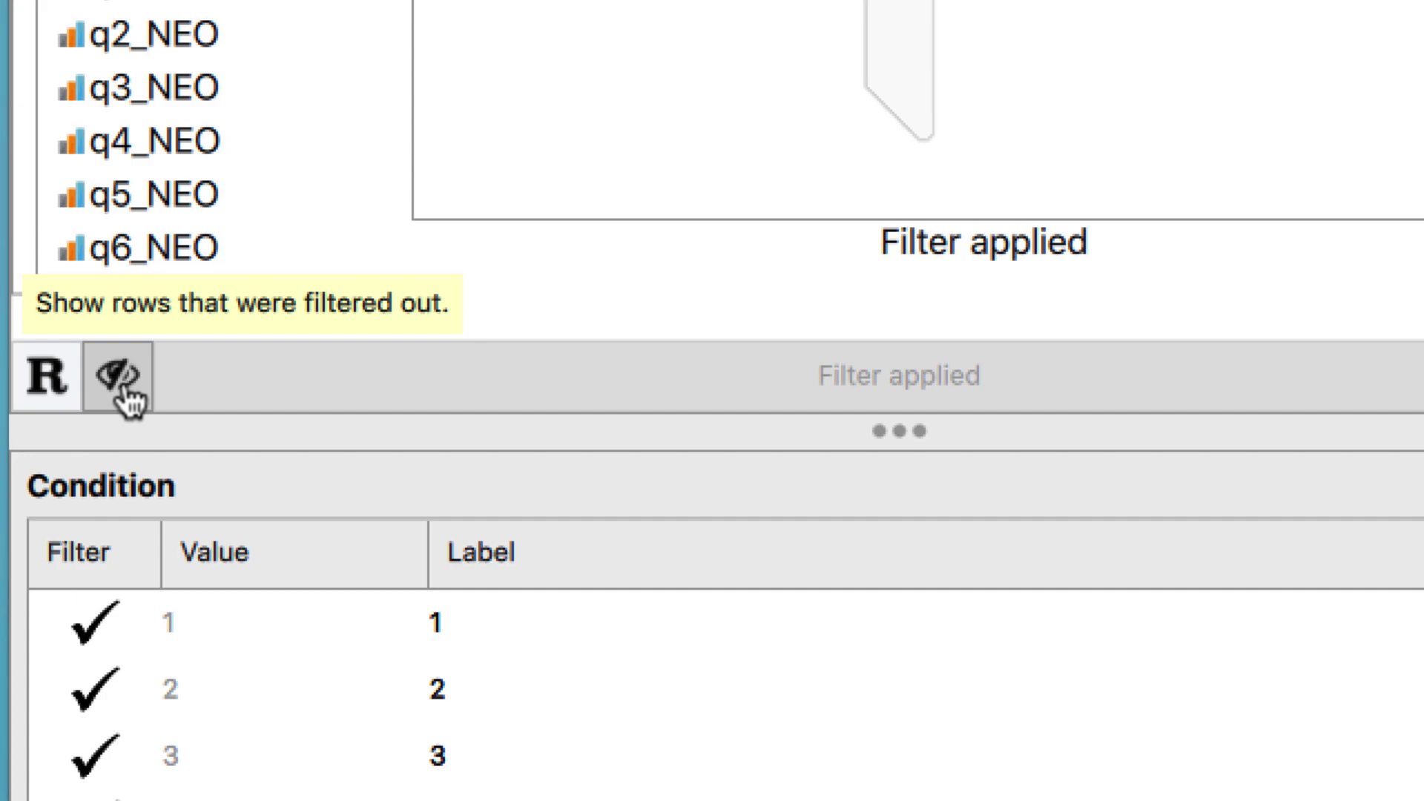
{"action": "left_click", "coordinate": [119, 379]}
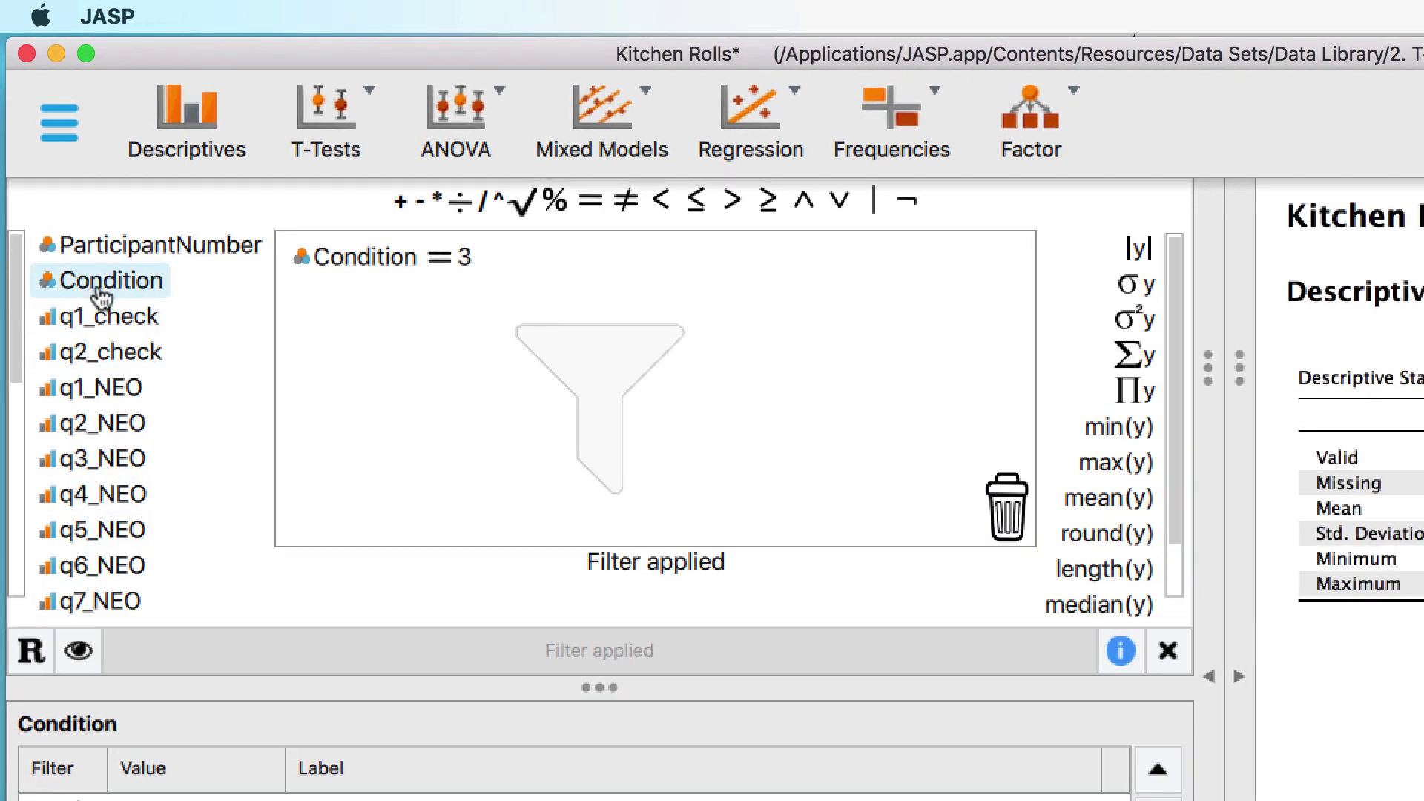
{"action": "left_click_drag", "start_coordinate": [101, 296], "coordinate": [348, 312]}
{"action": "left_click", "coordinate": [591, 200]}
{"action": "type", "text": "4"}
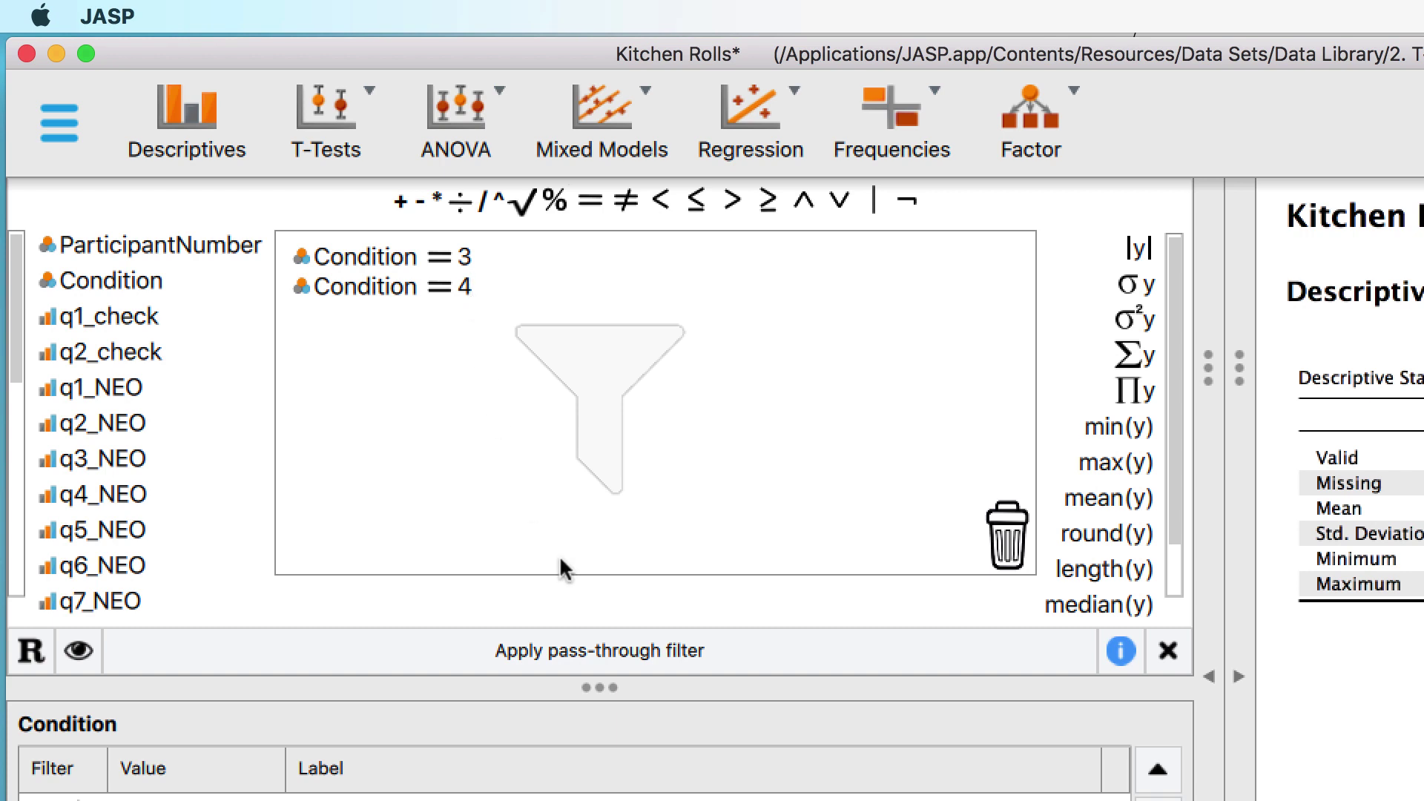
{"action": "left_click", "coordinate": [652, 653]}
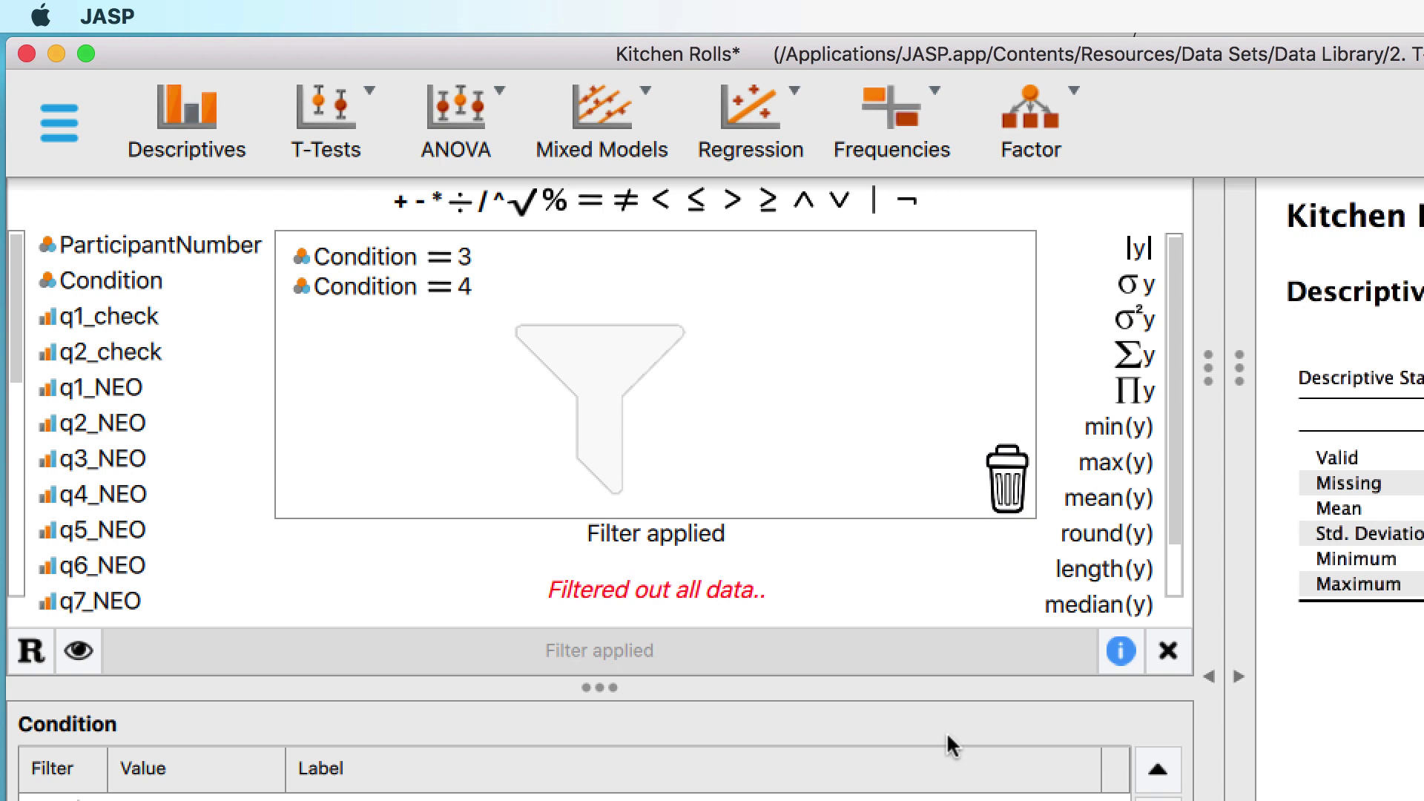
{"action": "double_click", "coordinate": [1010, 495]}
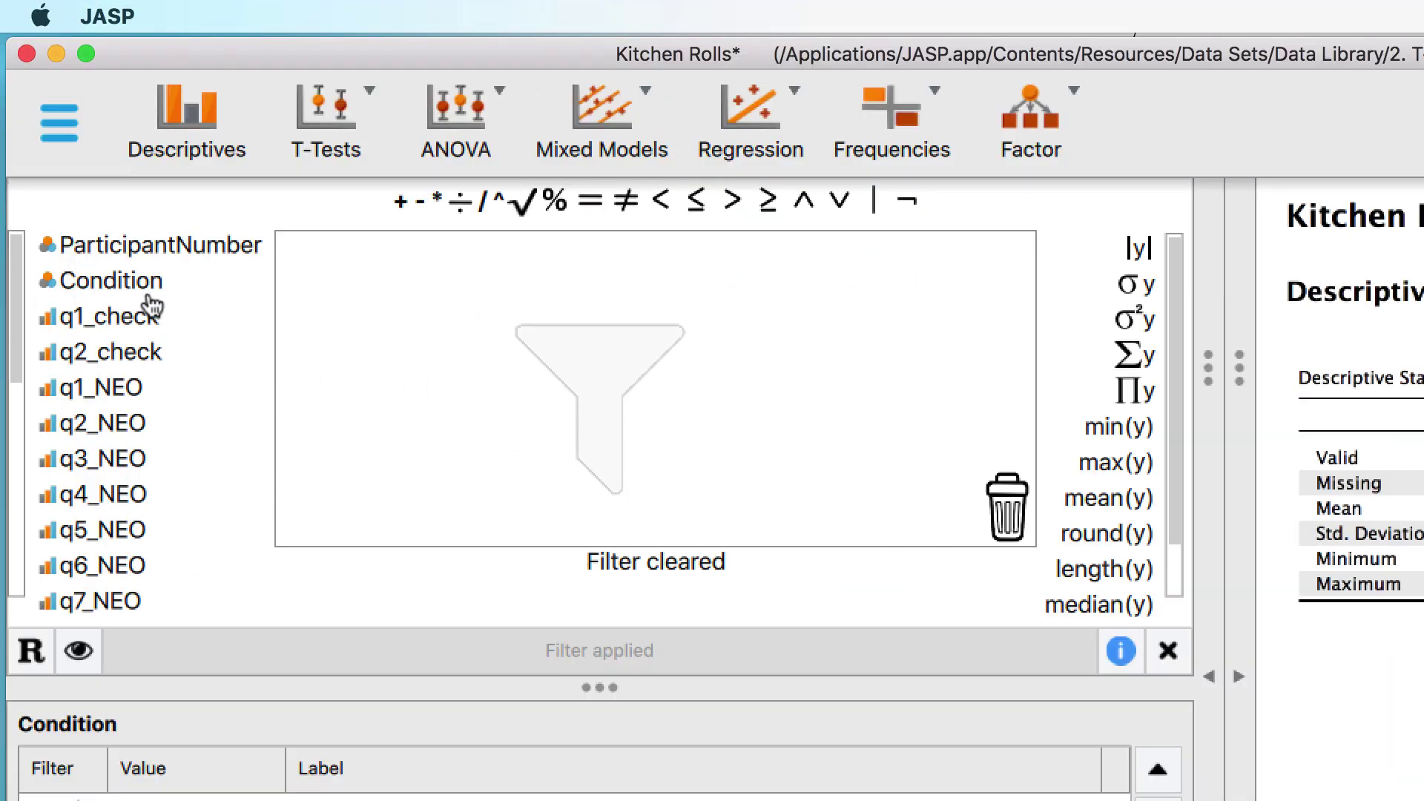
{"action": "double_click", "coordinate": [92, 191]}
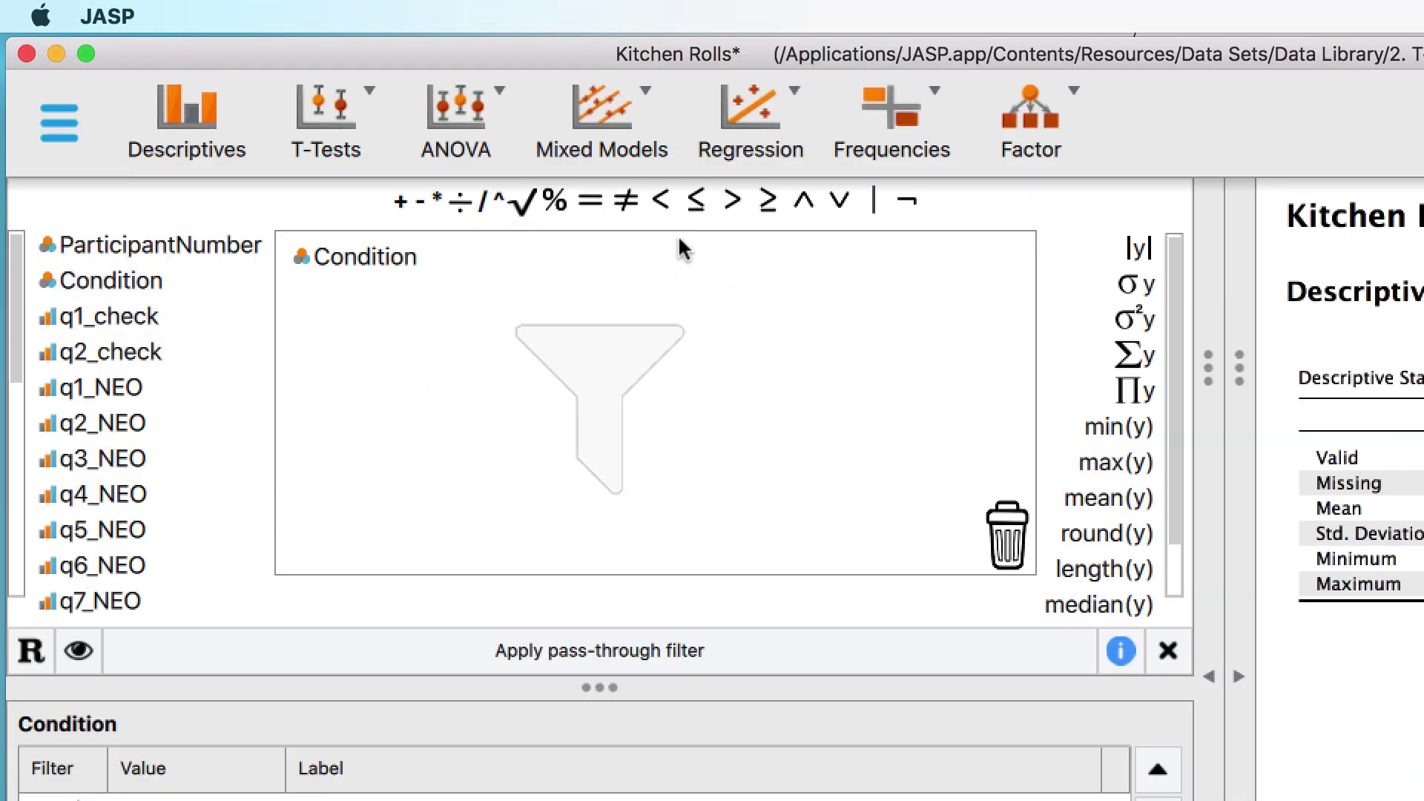
{"action": "left_click", "coordinate": [731, 204]}
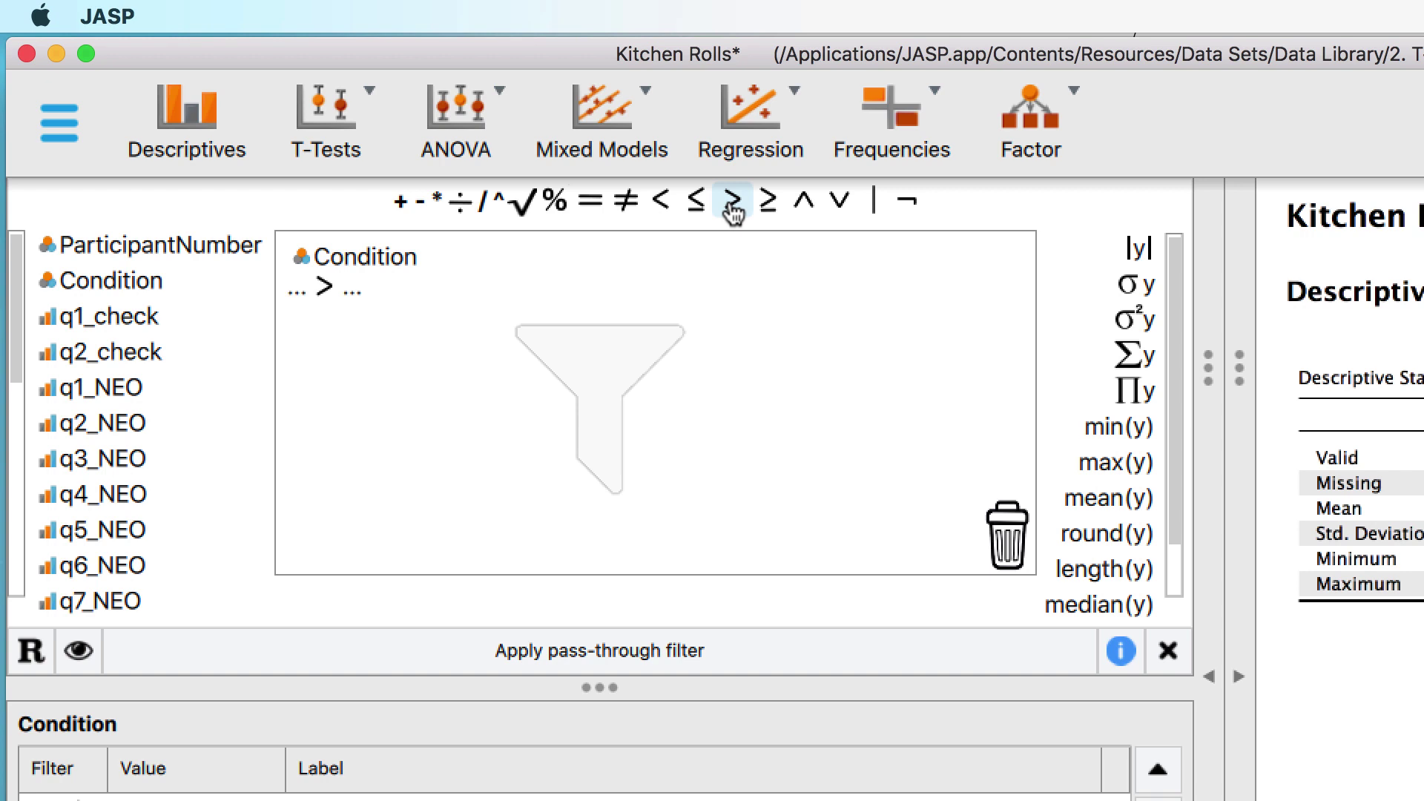
{"action": "left_click", "coordinate": [357, 289]}
{"action": "type", "text": "2"}
{"action": "left_click", "coordinate": [585, 650]}
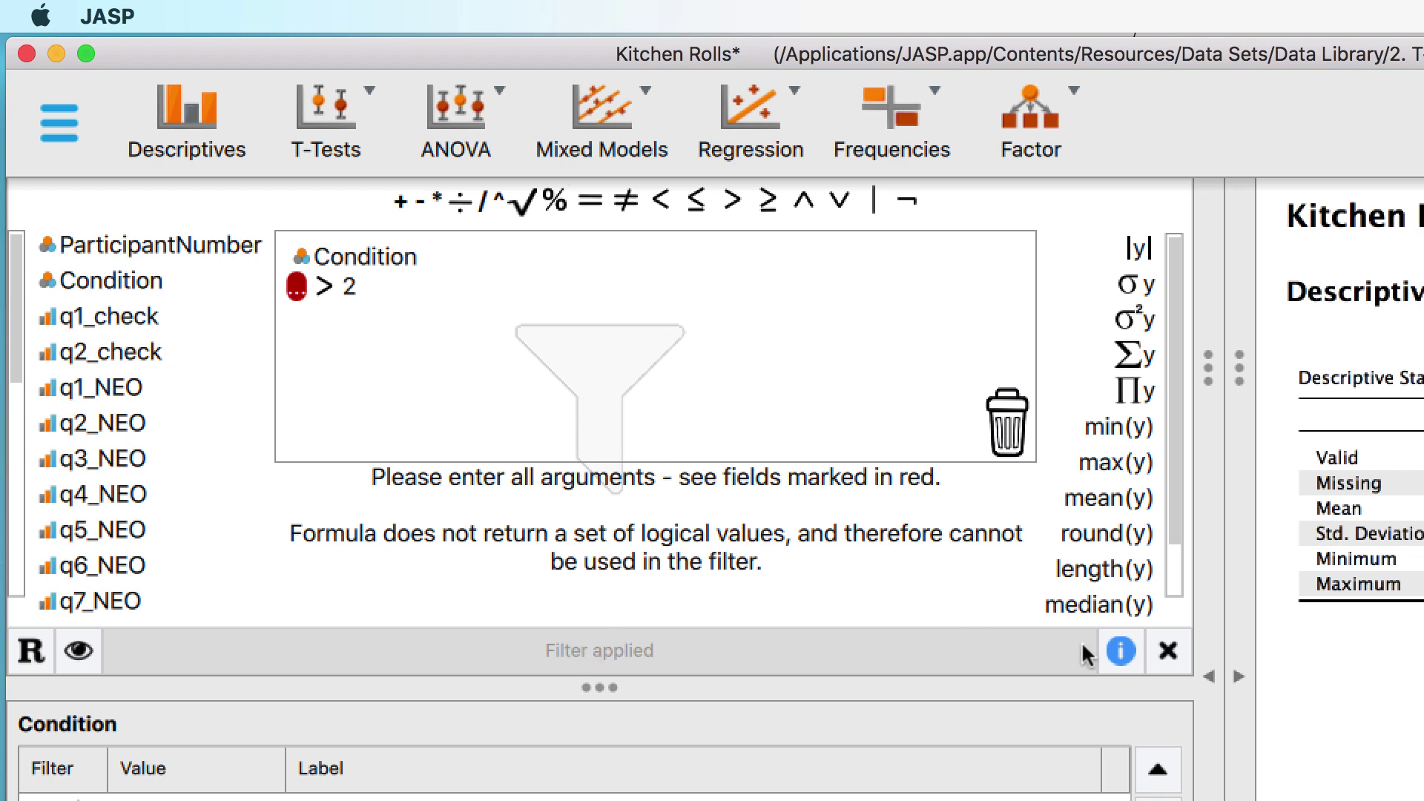
{"action": "double_click", "coordinate": [1008, 444]}
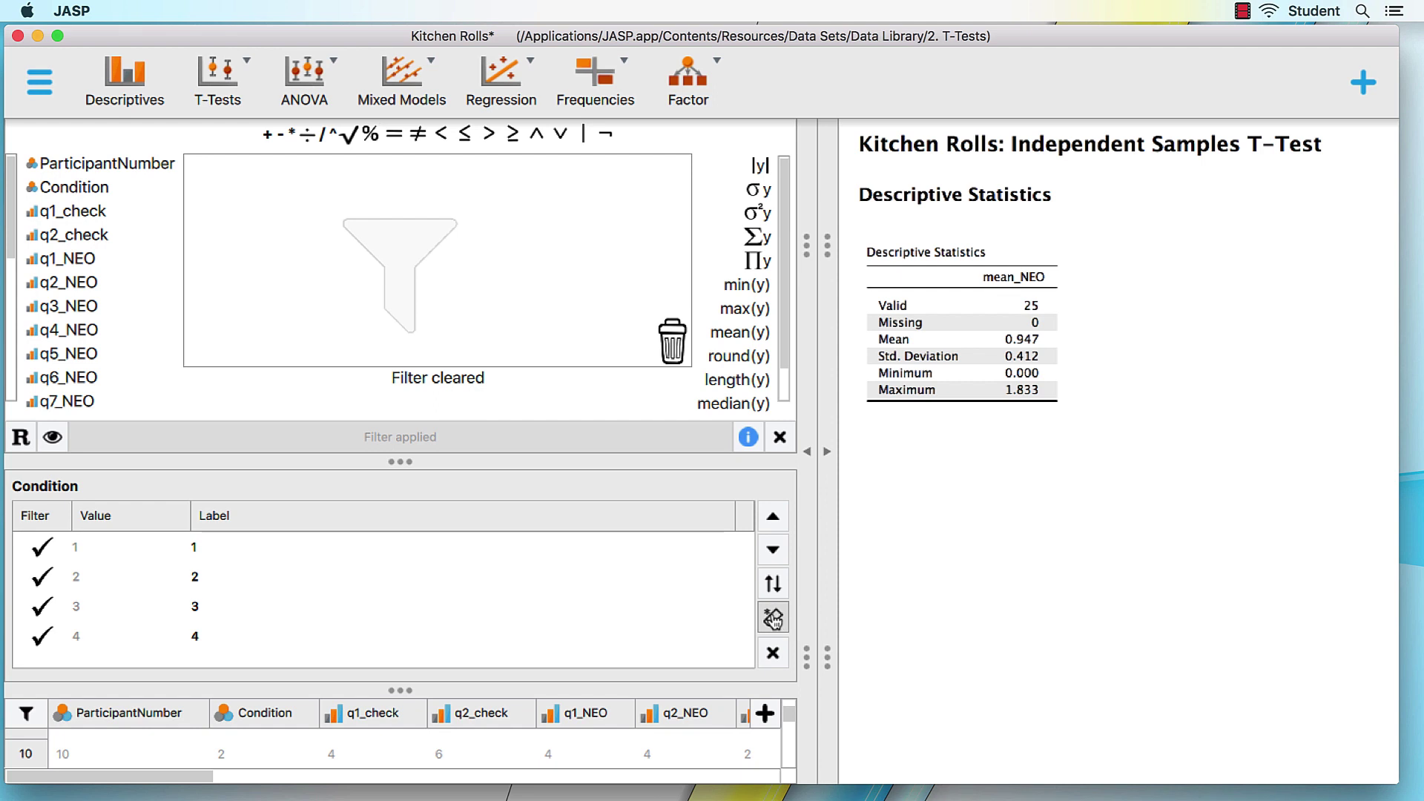
Reset every filter checkmark with the eraser so mean_NEO again uses 102 cases.
{"action": "left_click", "coordinate": [773, 619]}
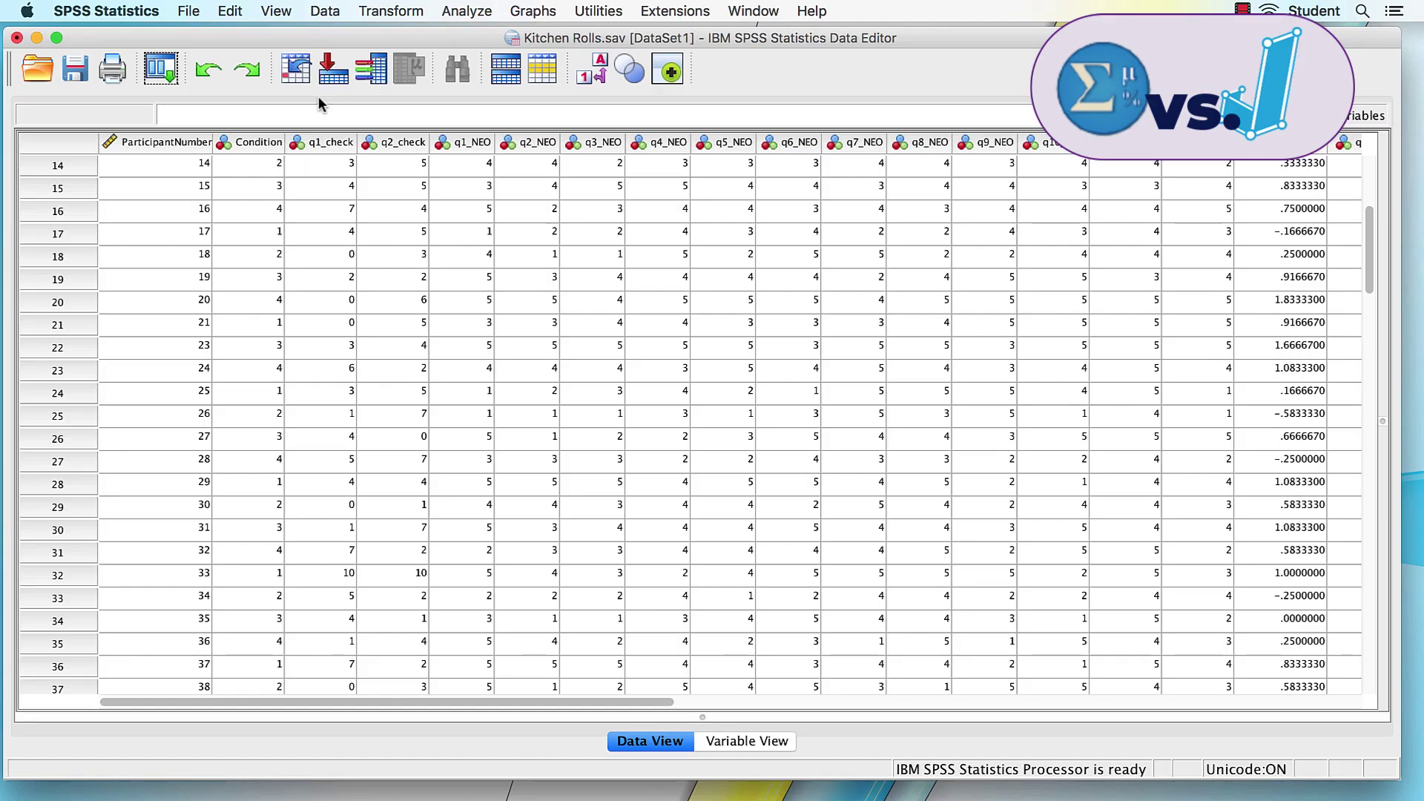
Split the file by Sex, organizing output by groups.
{"action": "left_click", "coordinate": [324, 10]}
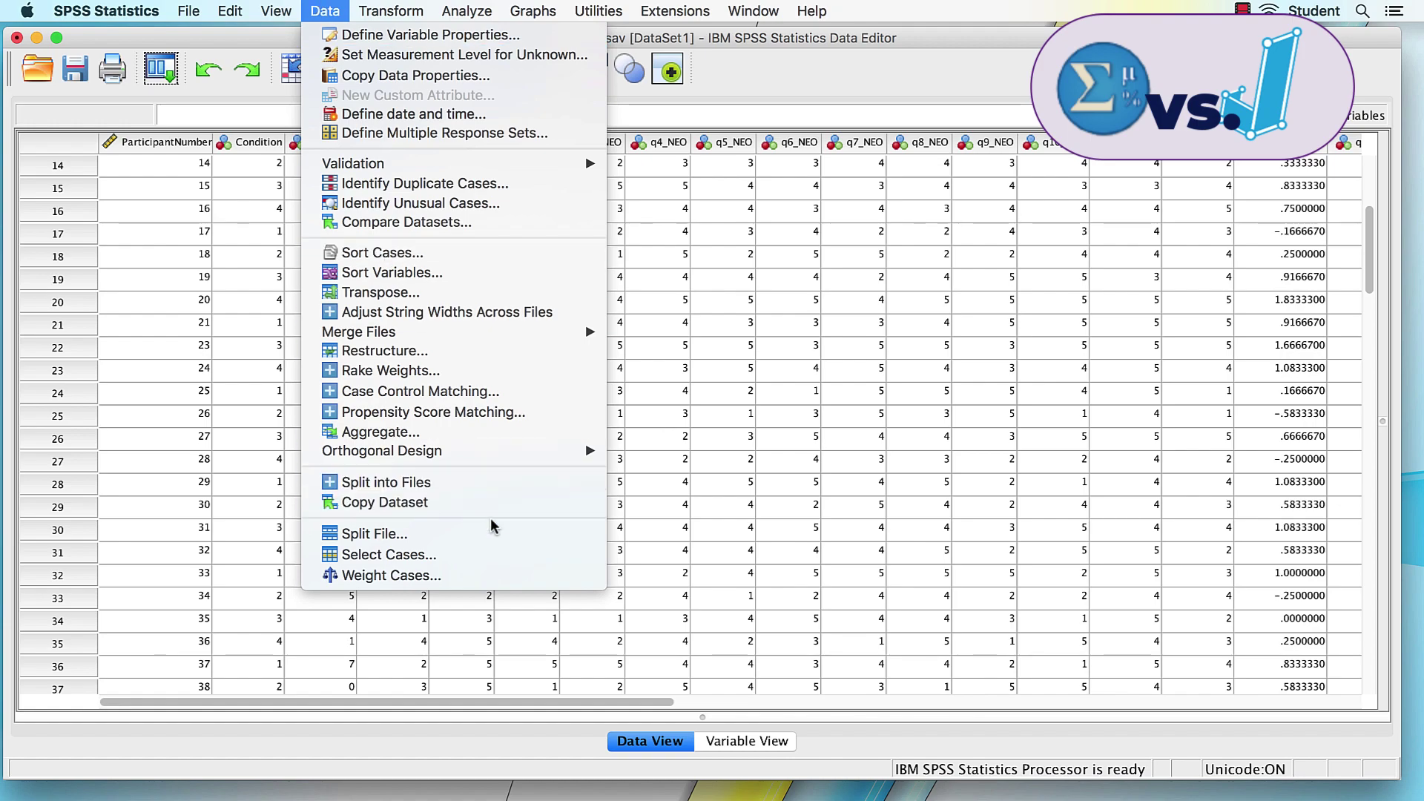
{"action": "left_click", "coordinate": [502, 534]}
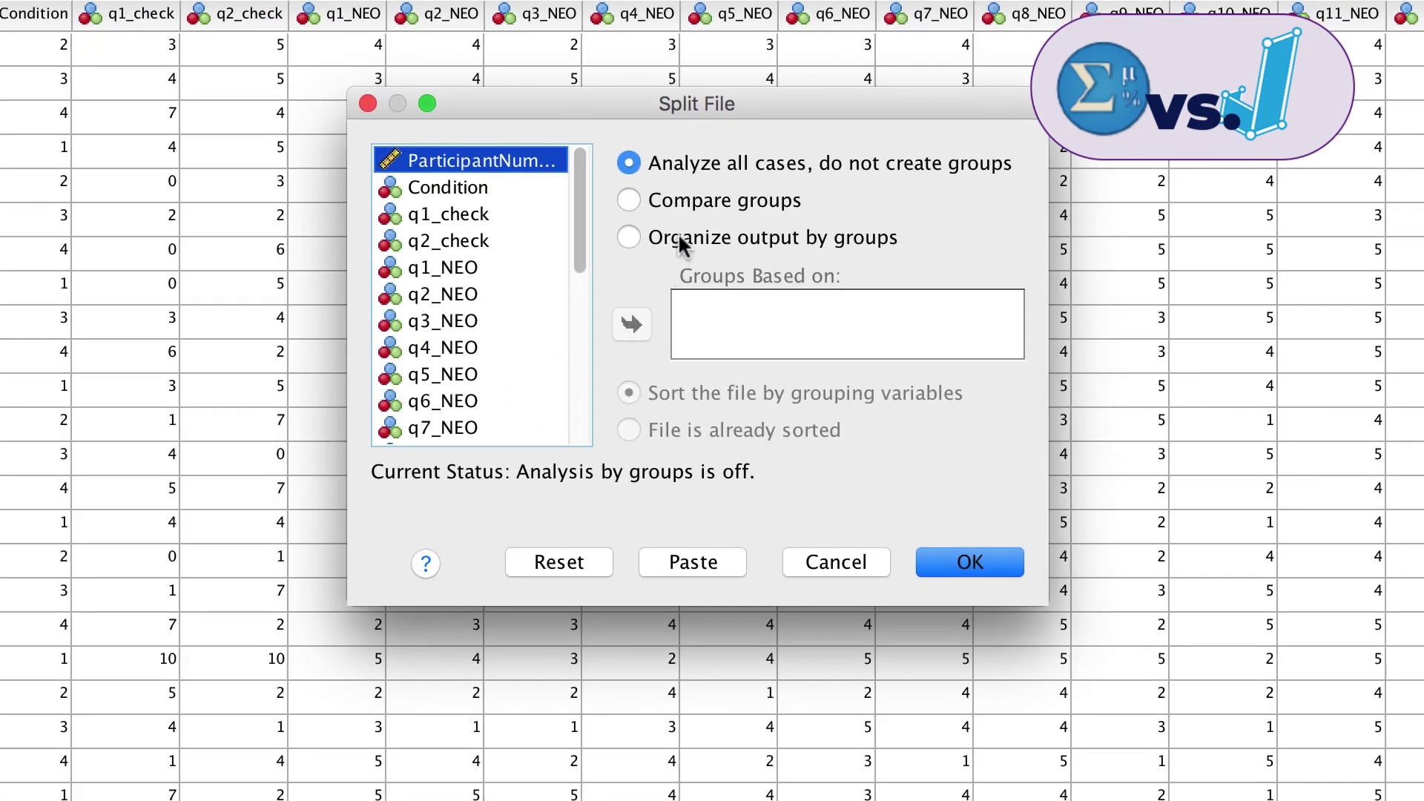
{"action": "left_click", "coordinate": [676, 239]}
{"action": "scroll", "coordinate": [490, 367], "scroll_direction": "down", "scroll_amount": 10}
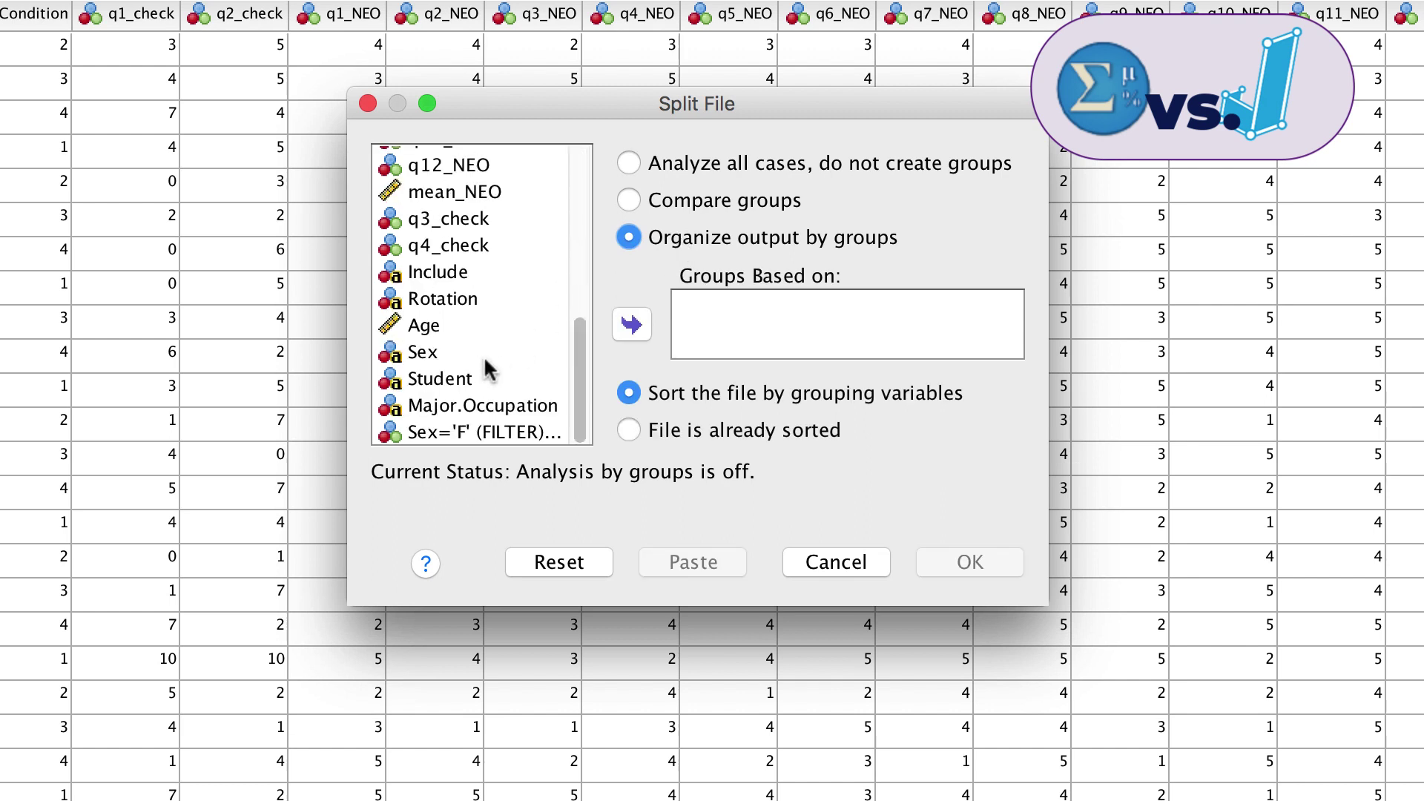
{"action": "left_click", "coordinate": [438, 355]}
{"action": "left_click", "coordinate": [627, 334]}
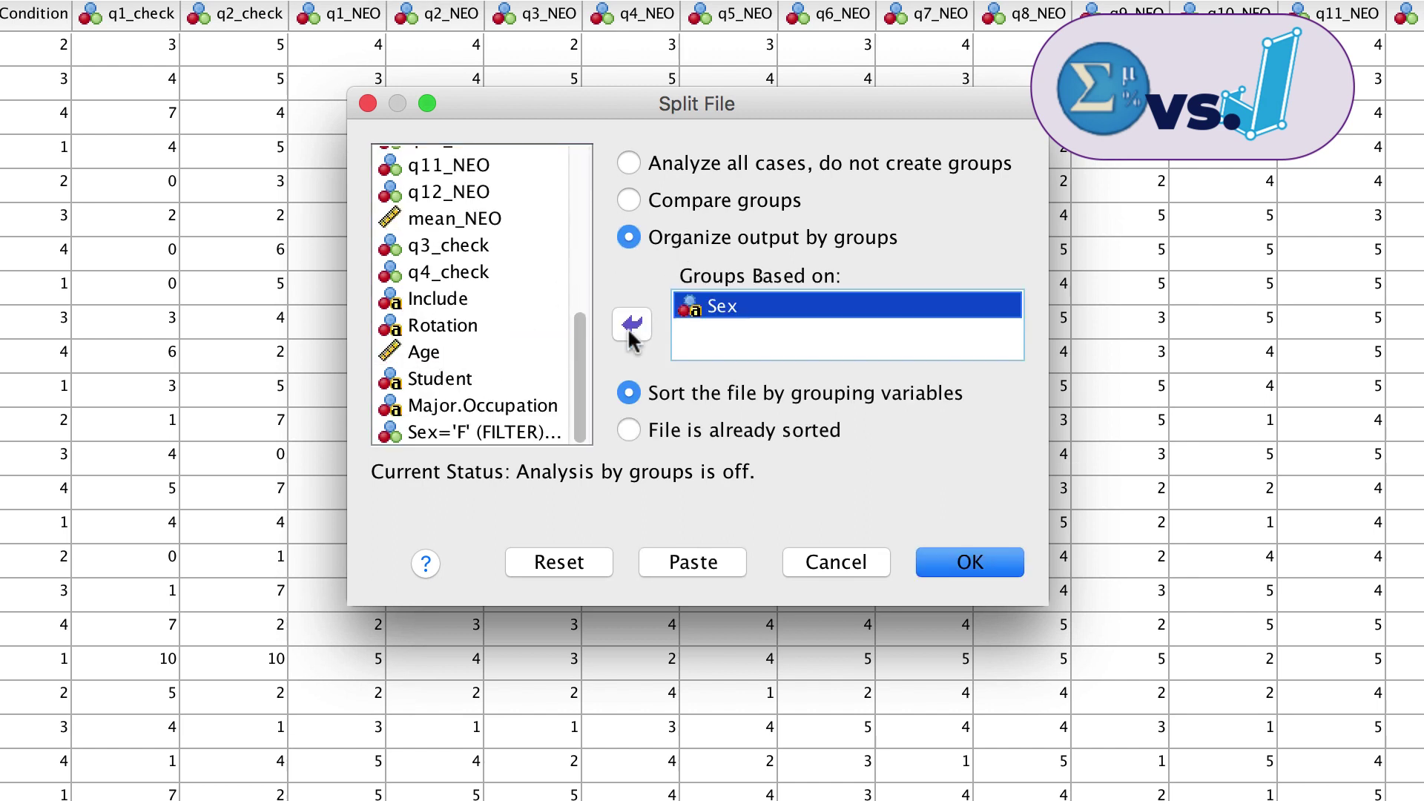
{"action": "left_click", "coordinate": [969, 562]}
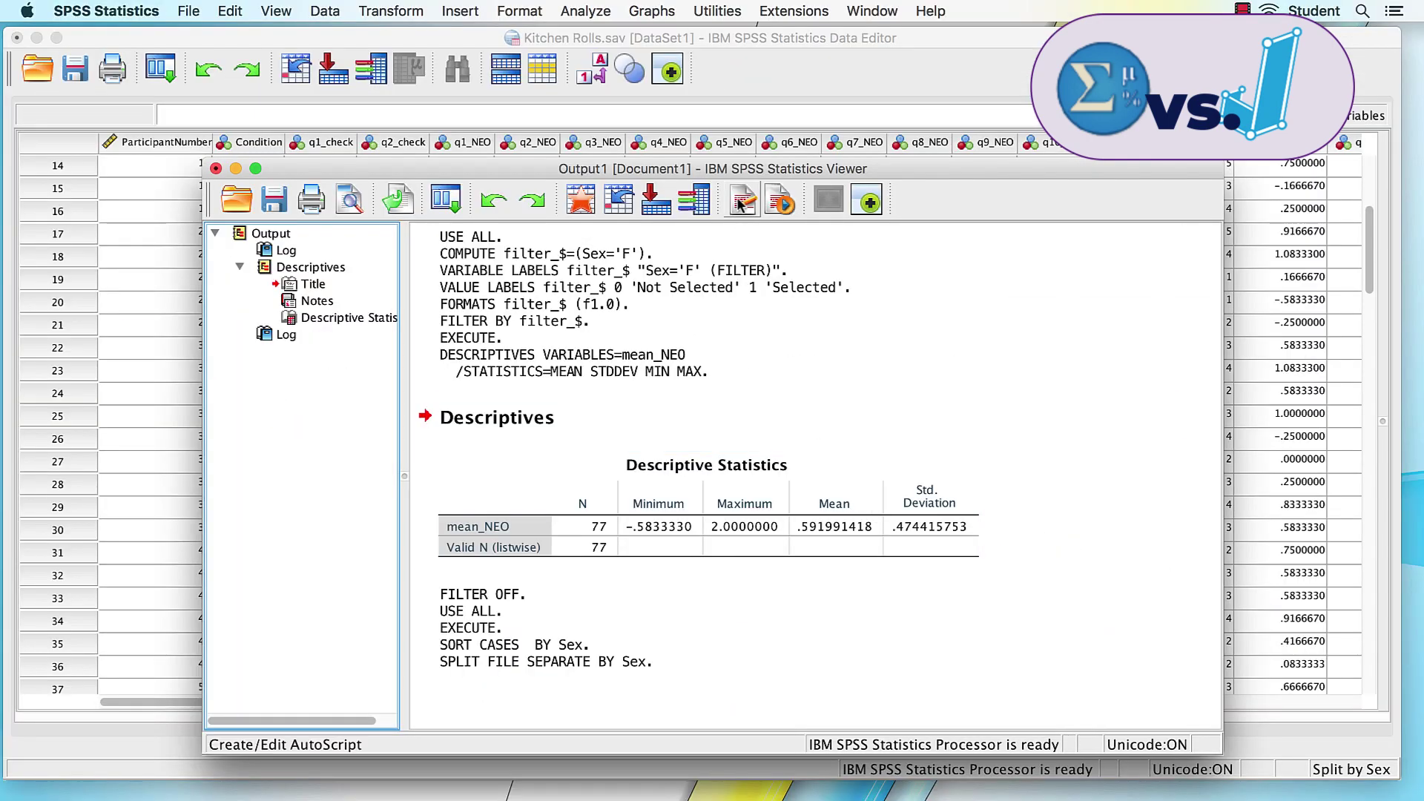
Rerun the Descriptives for mean_NEO with the Sex split applied.
{"action": "left_click", "coordinate": [595, 12]}
{"action": "mouse_move", "coordinate": [667, 54]}
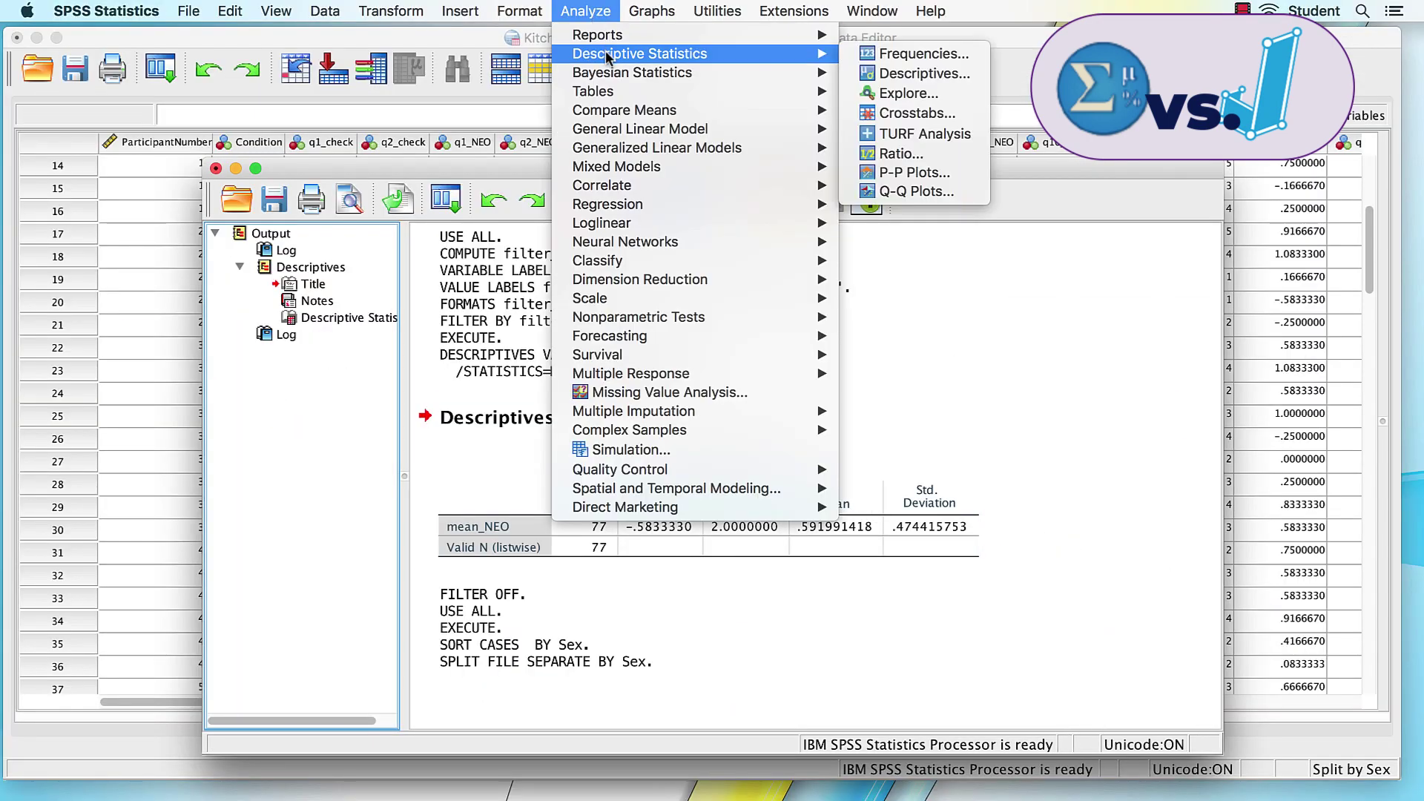
{"action": "left_click", "coordinate": [881, 74]}
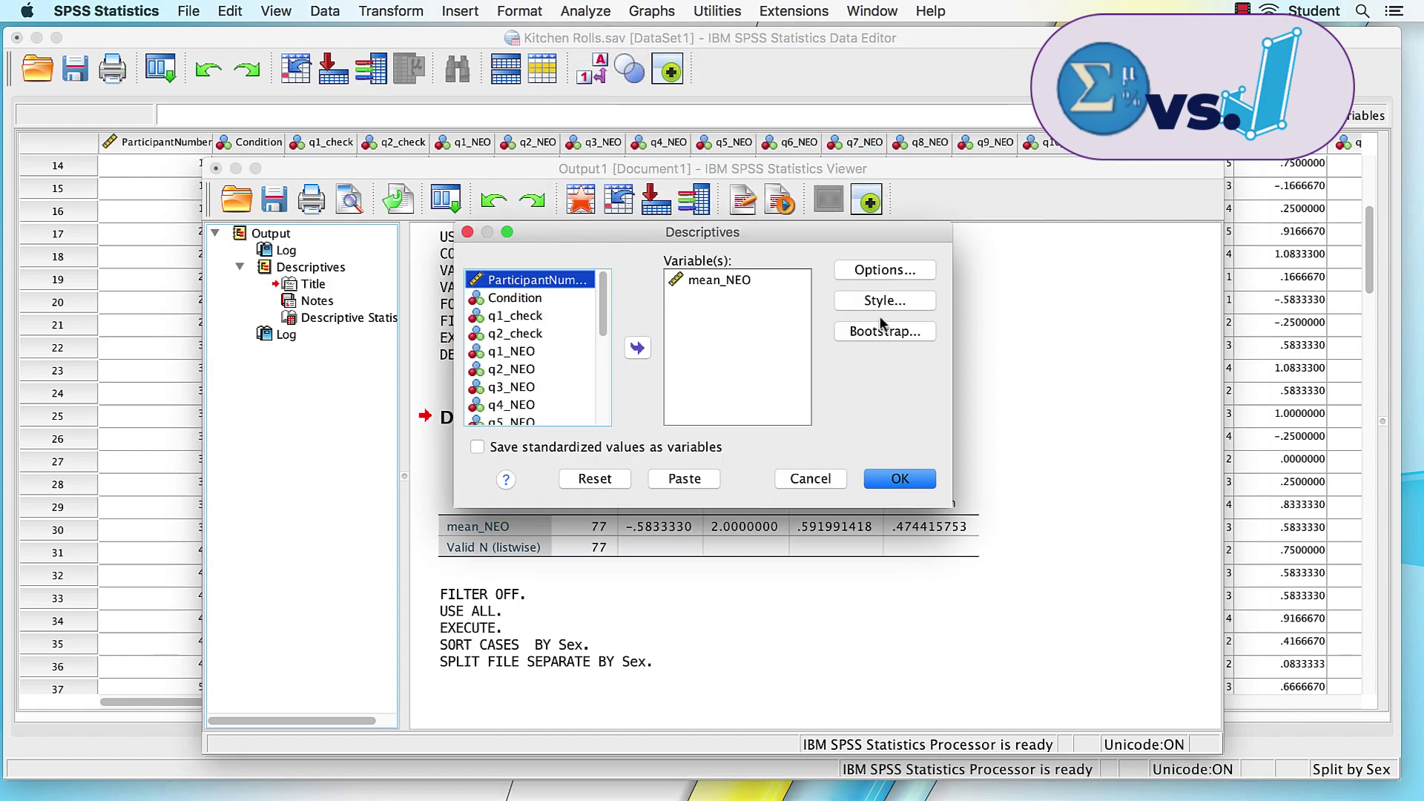
{"action": "left_click", "coordinate": [905, 481]}
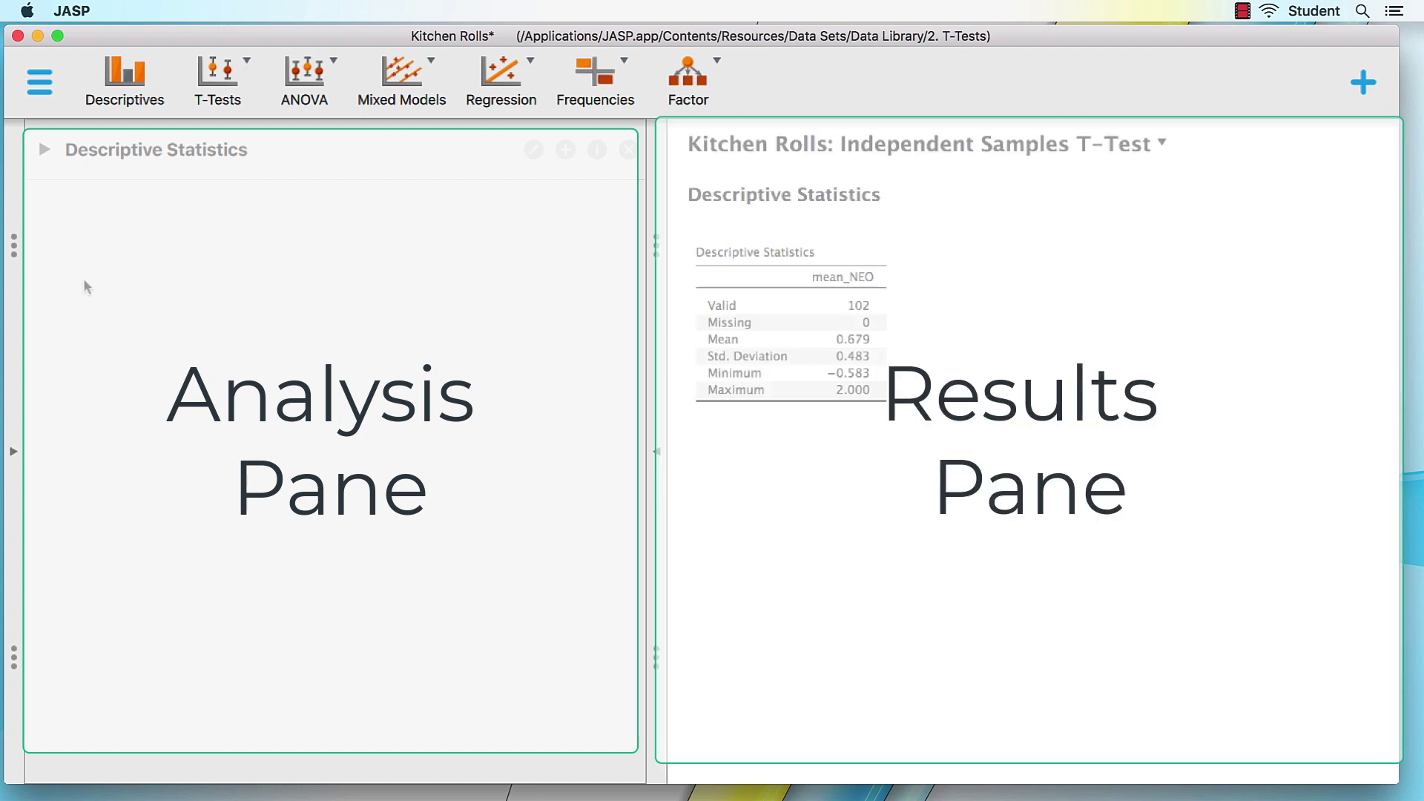
Widen the analysis pane and split the mean_NEO descriptives by Sex.
{"action": "left_click_drag", "start_coordinate": [659, 279], "coordinate": [686, 280]}
{"action": "left_click", "coordinate": [101, 154]}
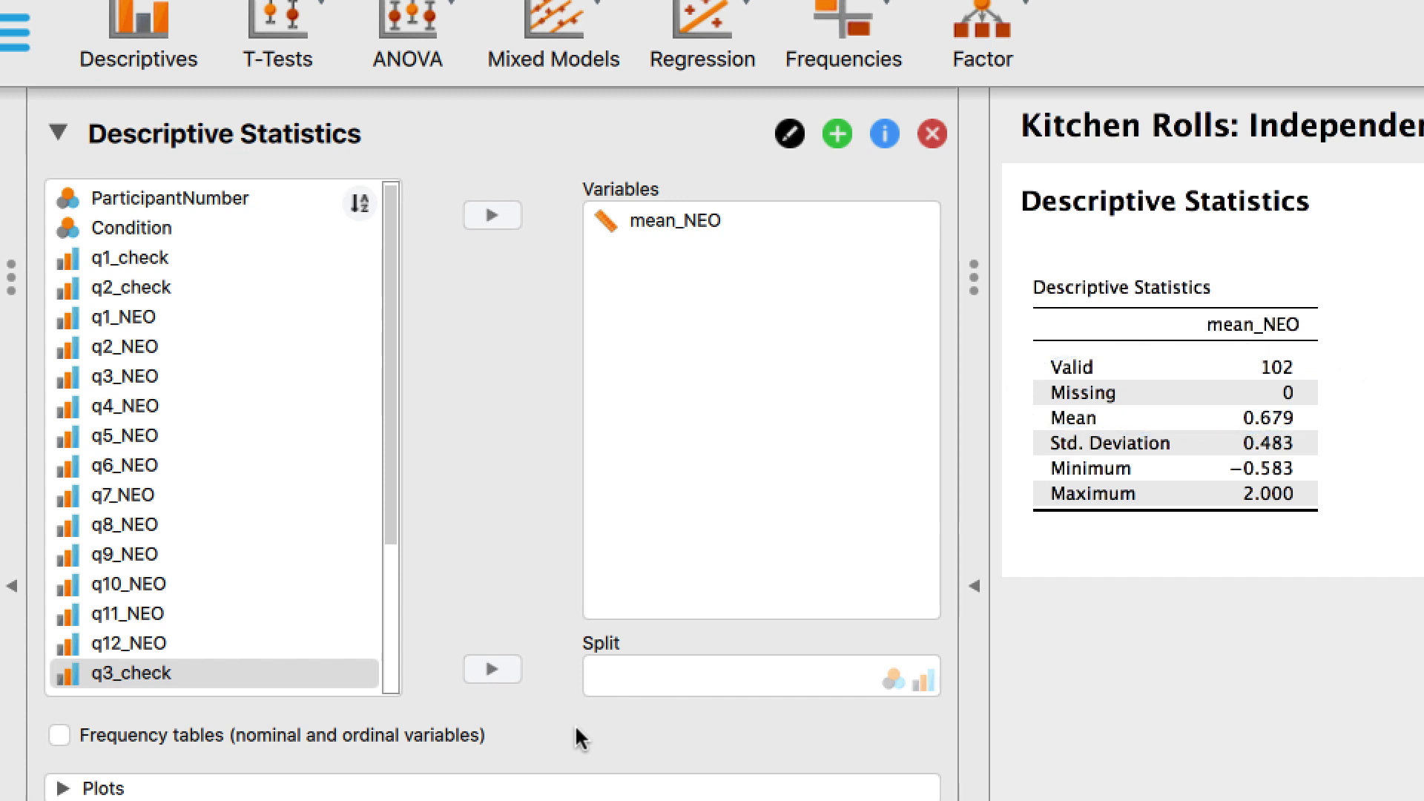
{"action": "scroll", "coordinate": [189, 585], "scroll_direction": "down", "scroll_amount": 5}
{"action": "left_click", "coordinate": [139, 617]}
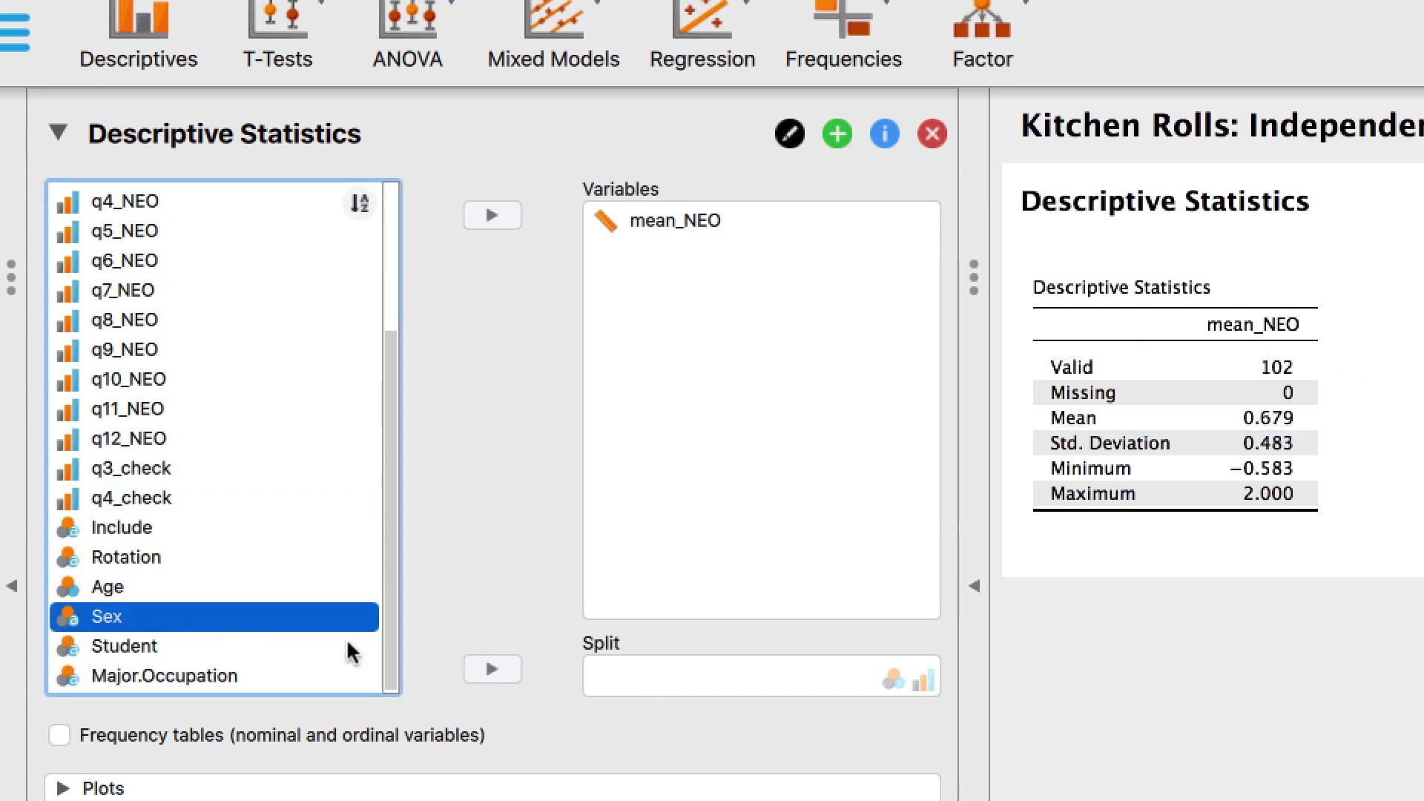
{"action": "left_click", "coordinate": [491, 670]}
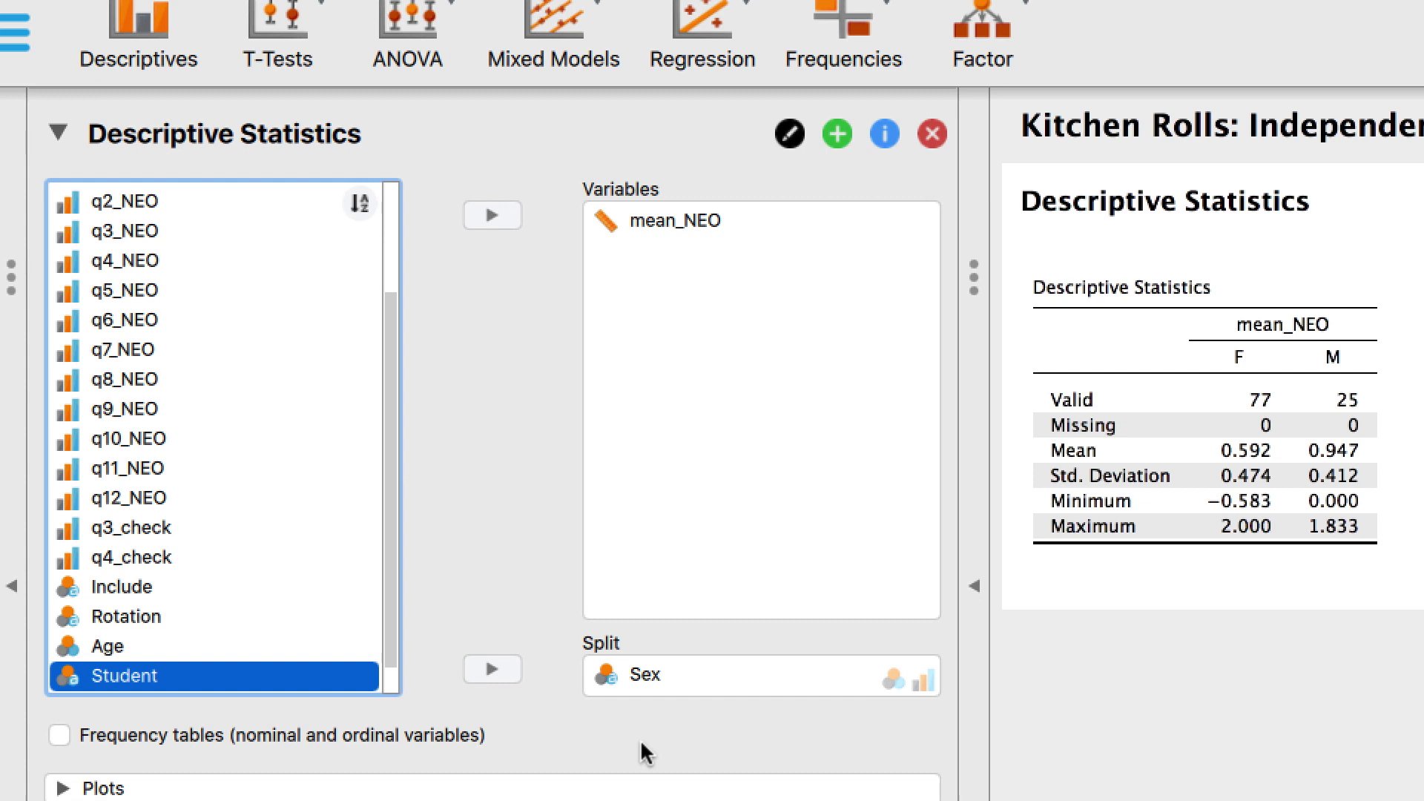
Replace Sex with Condition as the split variable, giving groups 1–4.
{"action": "scroll", "coordinate": [183, 435], "scroll_direction": "up", "scroll_amount": 5}
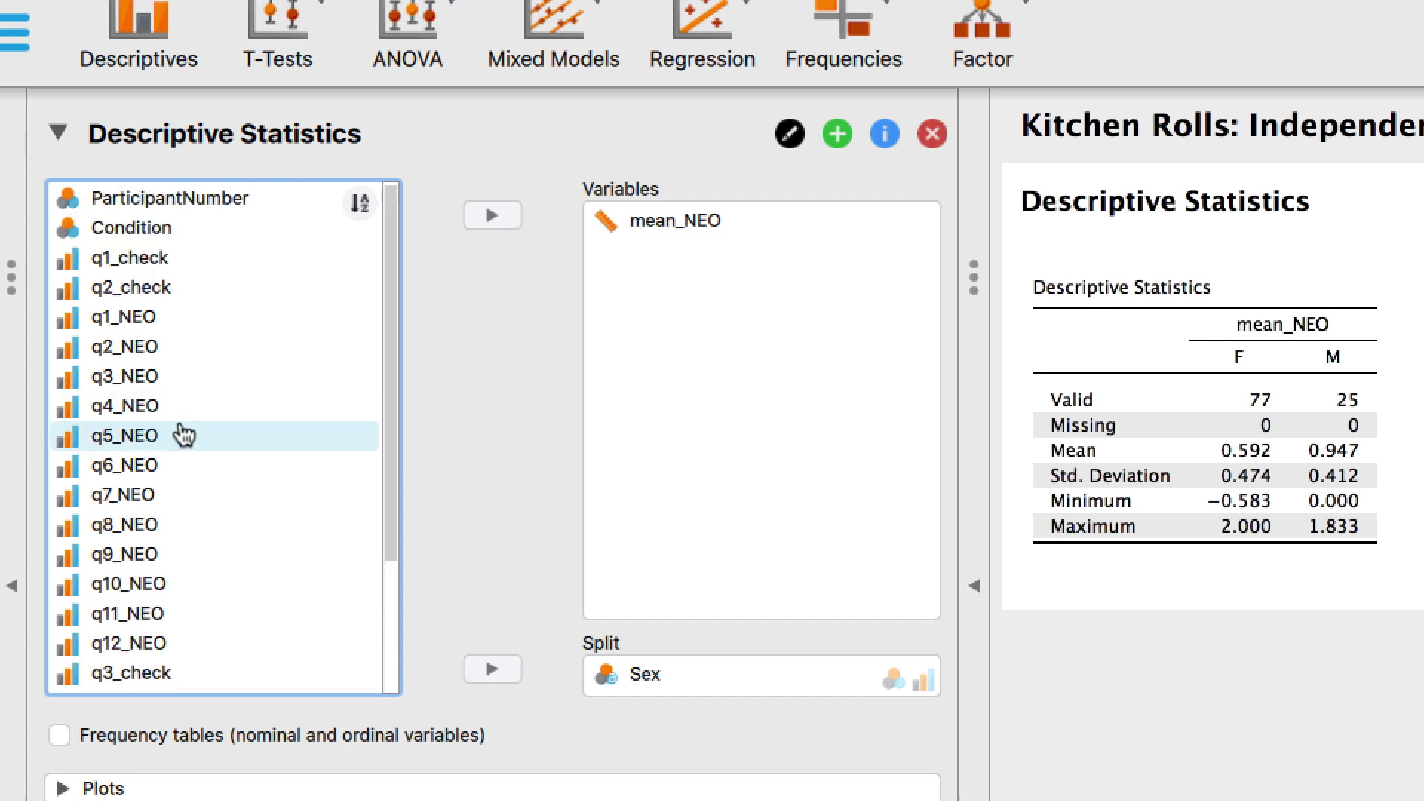
{"action": "left_click", "coordinate": [172, 236]}
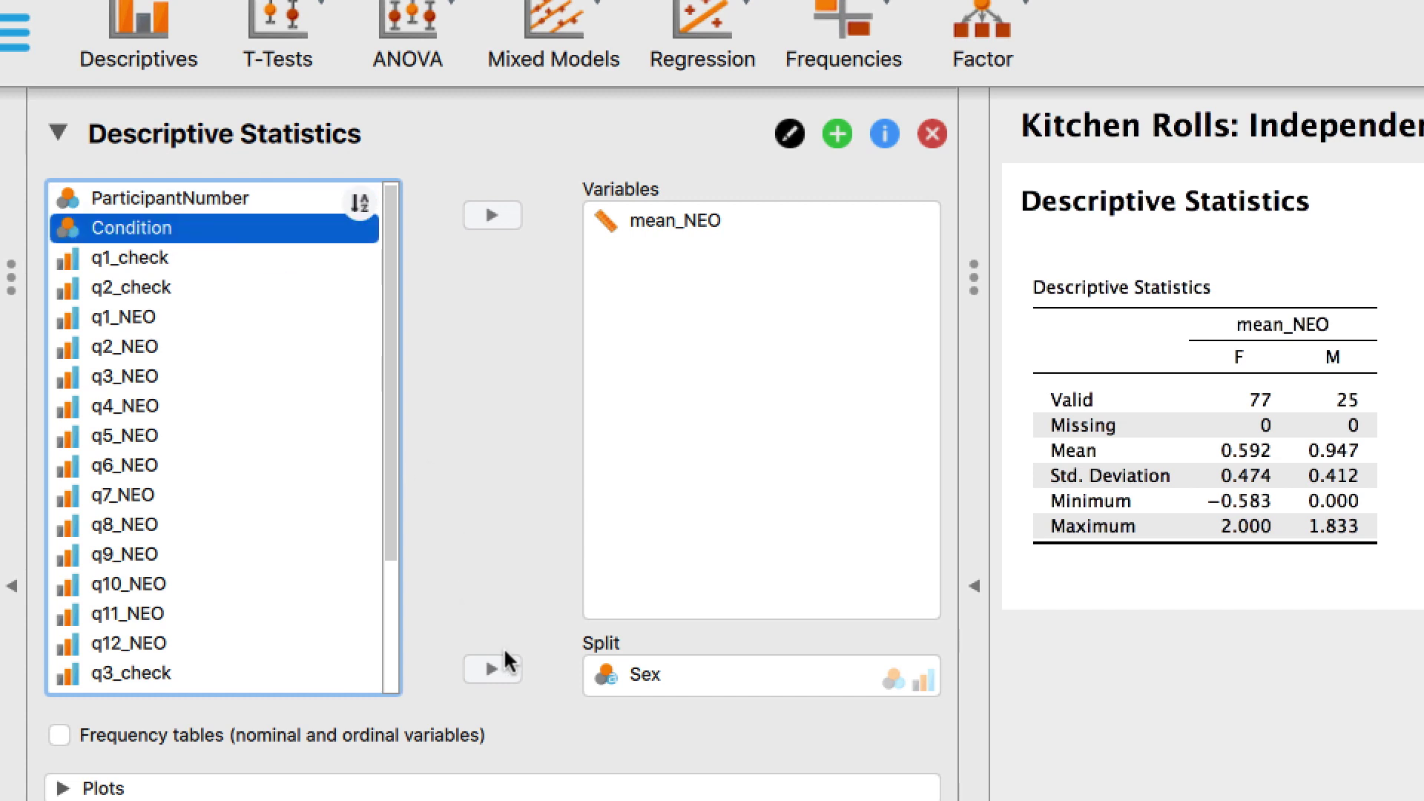
{"action": "left_click", "coordinate": [499, 671]}
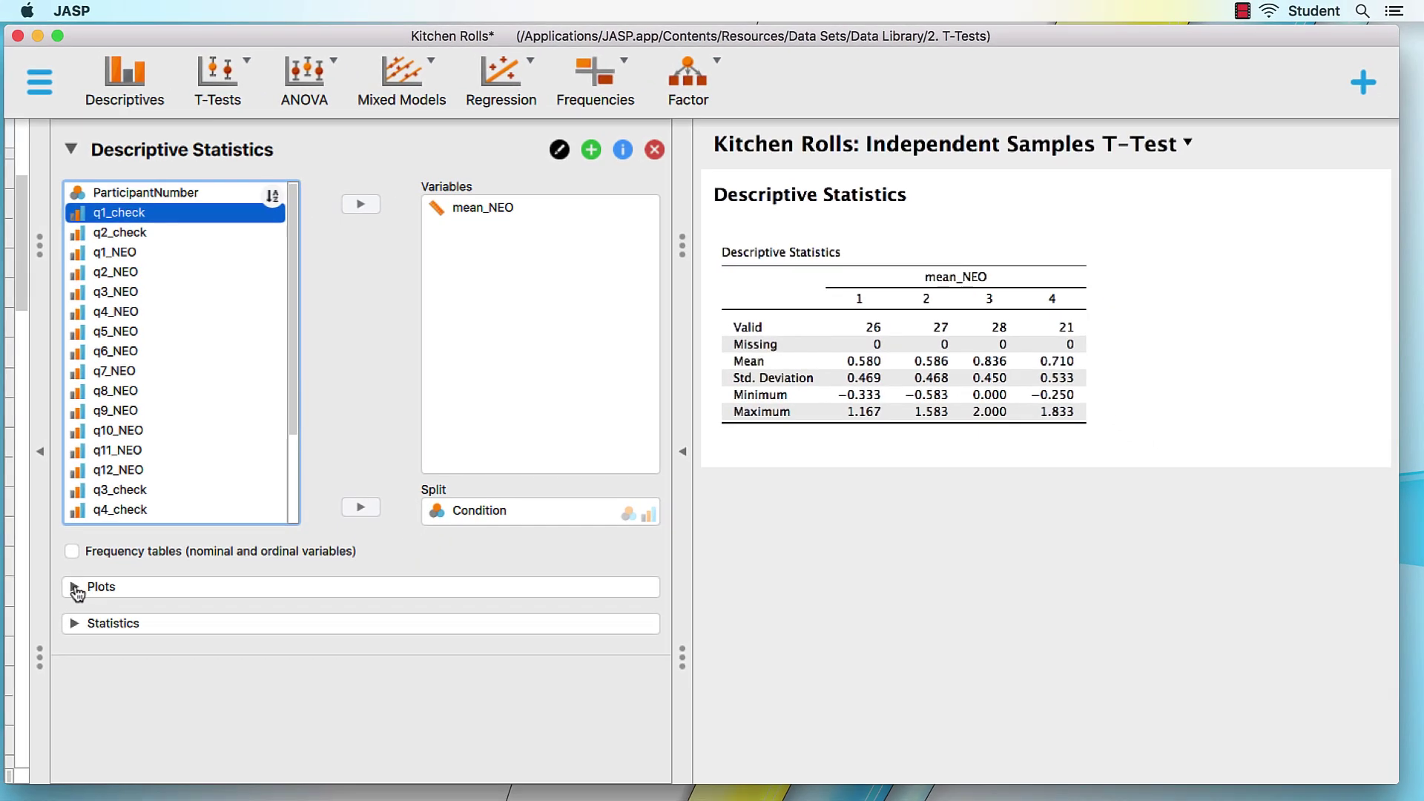
Add mean_NEO distribution plots per Condition and scroll through the histograms.
{"action": "left_click", "coordinate": [75, 586]}
{"action": "left_click", "coordinate": [500, 644]}
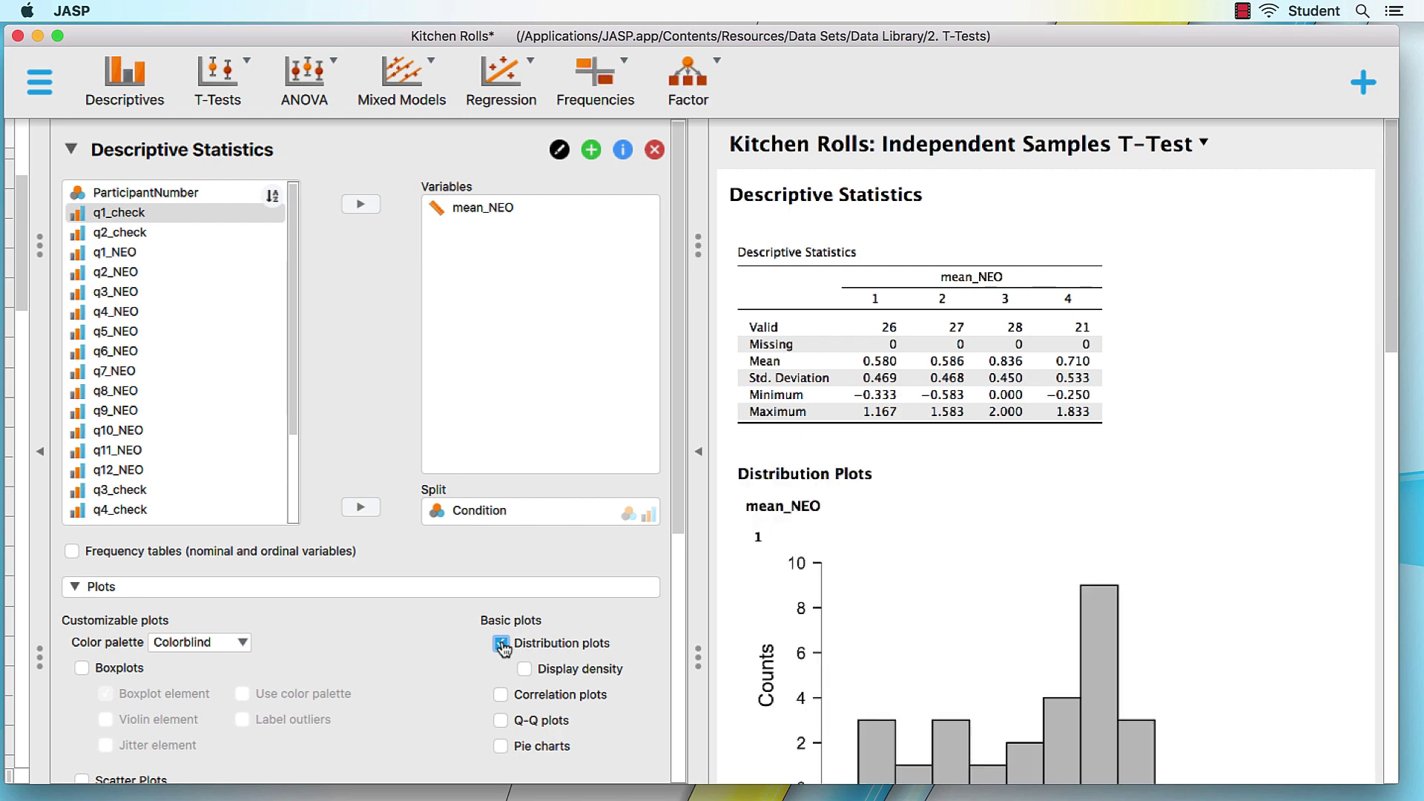
{"action": "scroll", "coordinate": [978, 629], "scroll_direction": "down", "scroll_amount": 8}
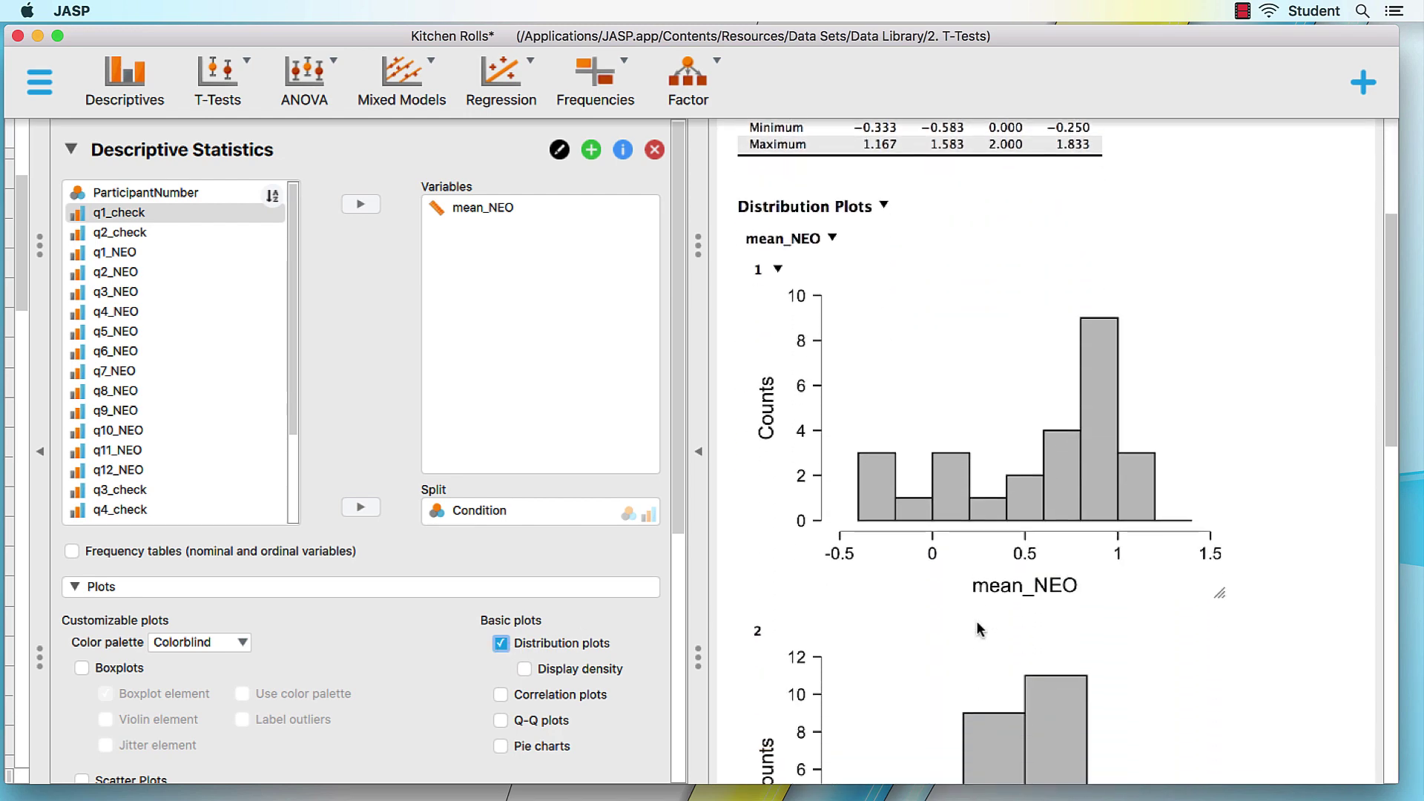
{"action": "scroll", "coordinate": [977, 629], "scroll_direction": "down", "scroll_amount": 17}
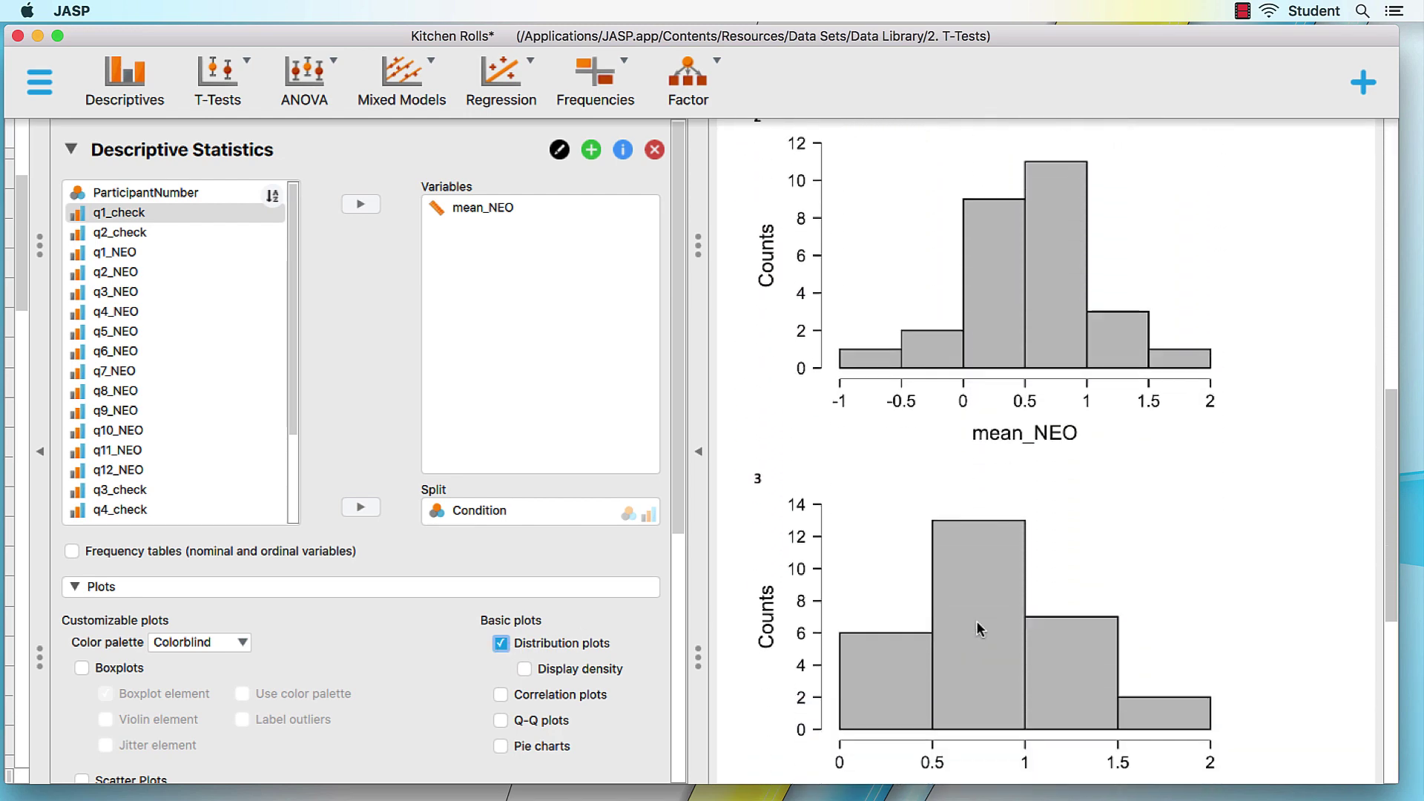
{"action": "scroll", "coordinate": [977, 628], "scroll_direction": "down", "scroll_amount": 6}
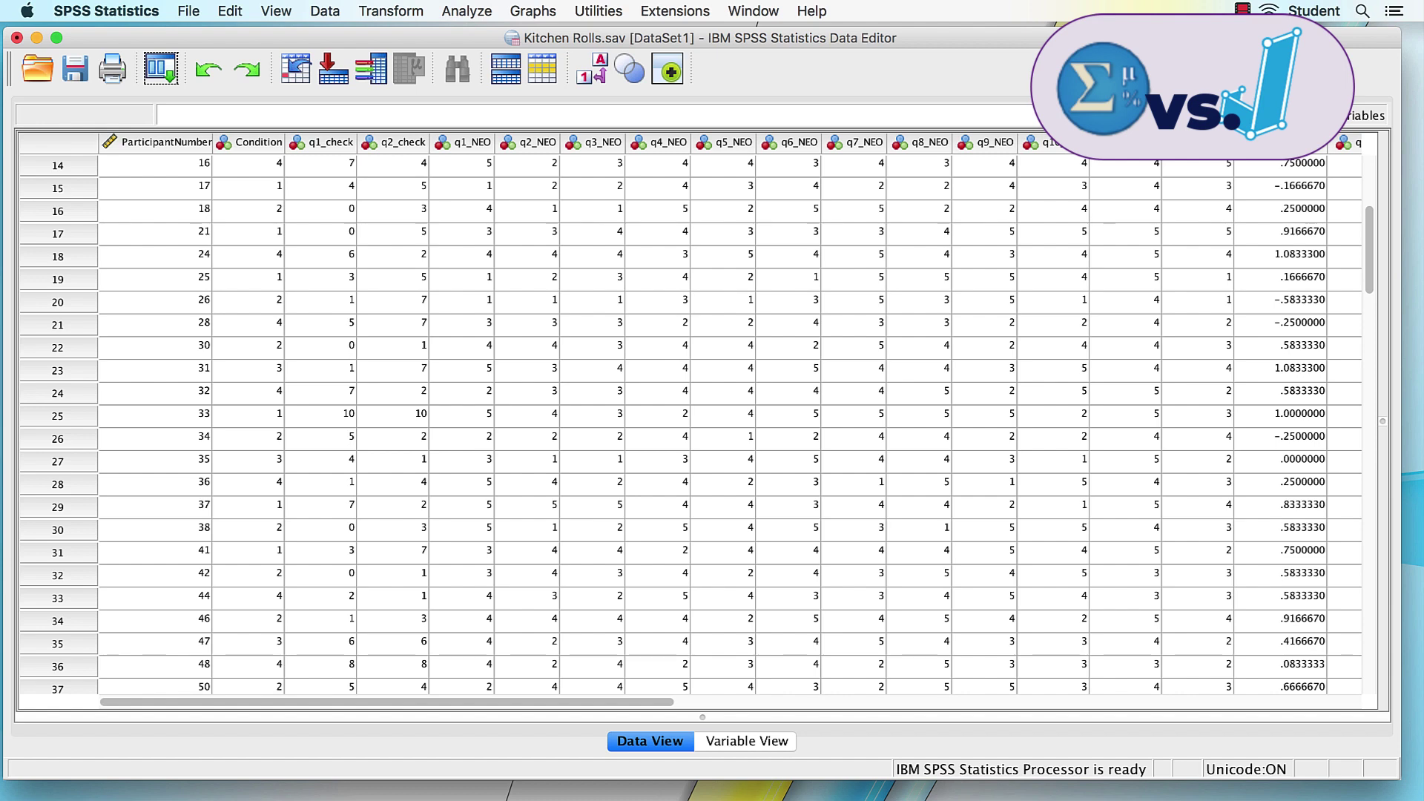
Set up an Independent-Samples T Test with mean_NEO as test variable, grouped by Condition.
{"action": "left_click", "coordinate": [482, 13]}
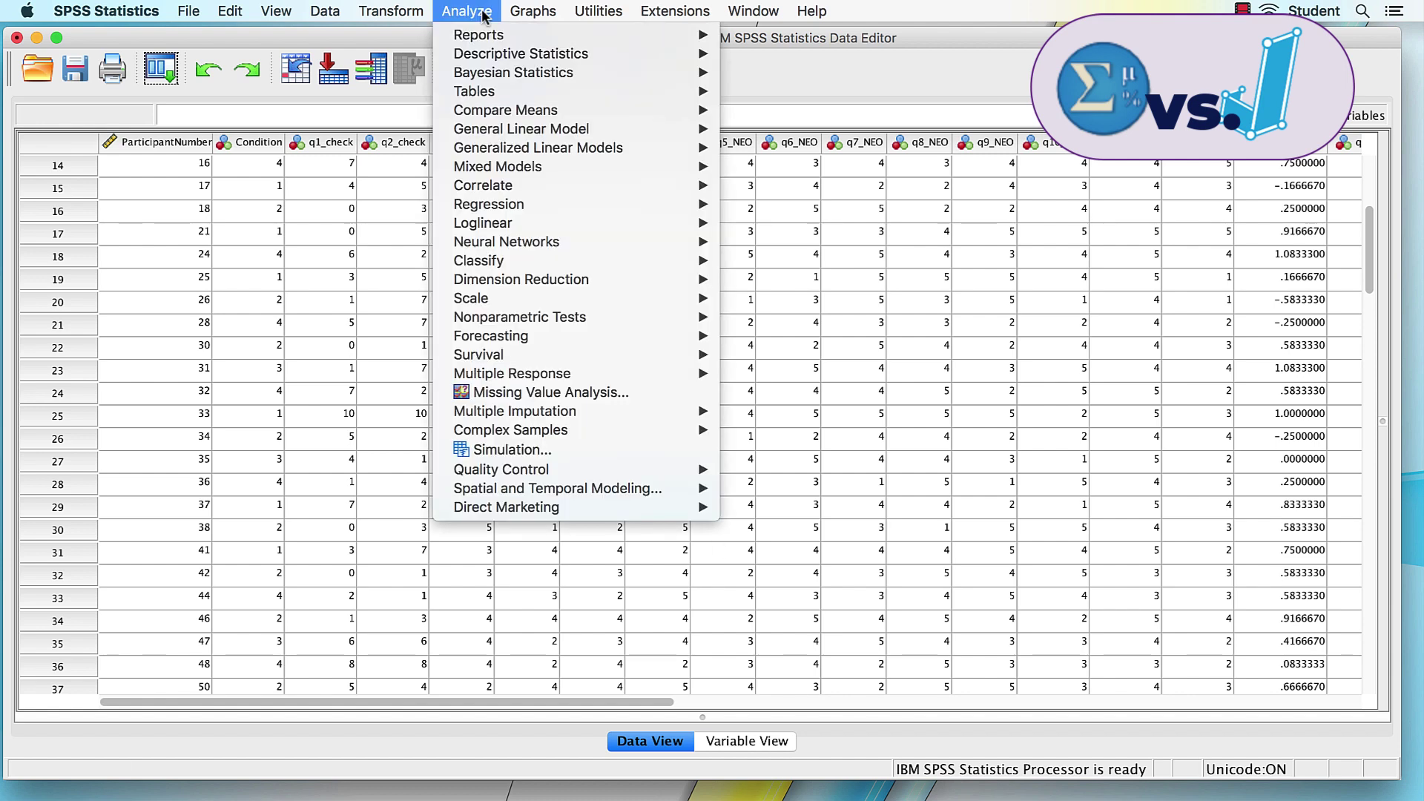
{"action": "mouse_move", "coordinate": [587, 110]}
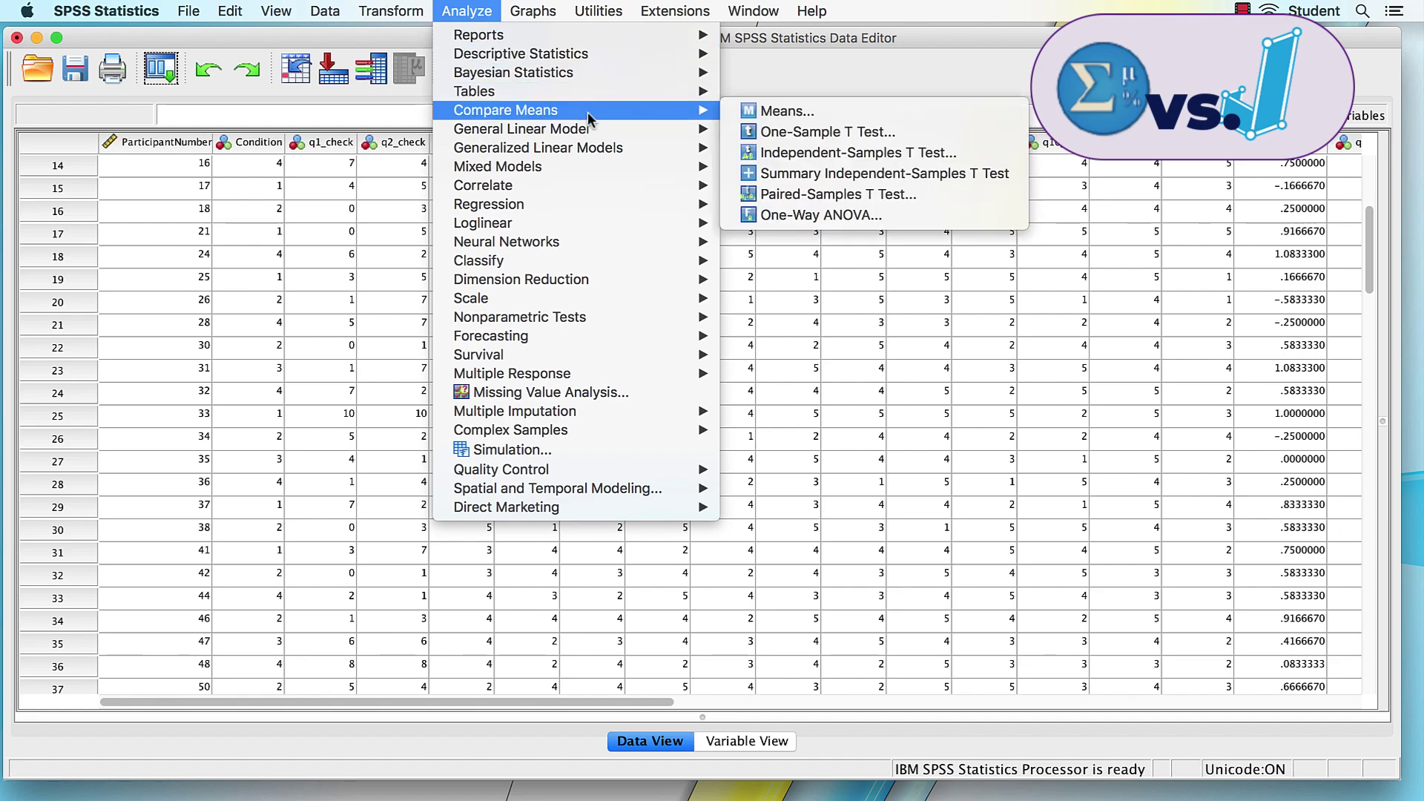
{"action": "left_click", "coordinate": [810, 152]}
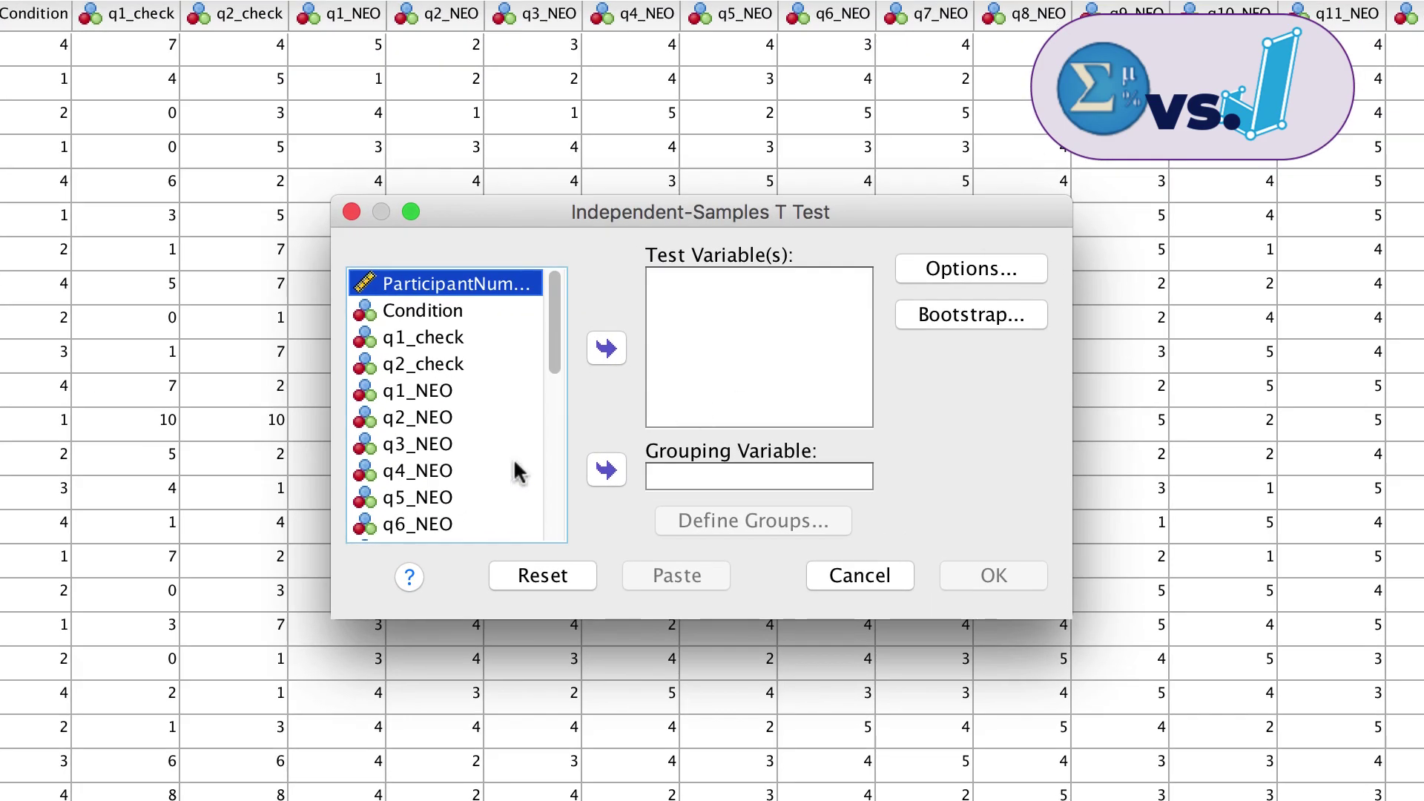
{"action": "scroll", "coordinate": [478, 441], "scroll_direction": "down", "scroll_amount": 10}
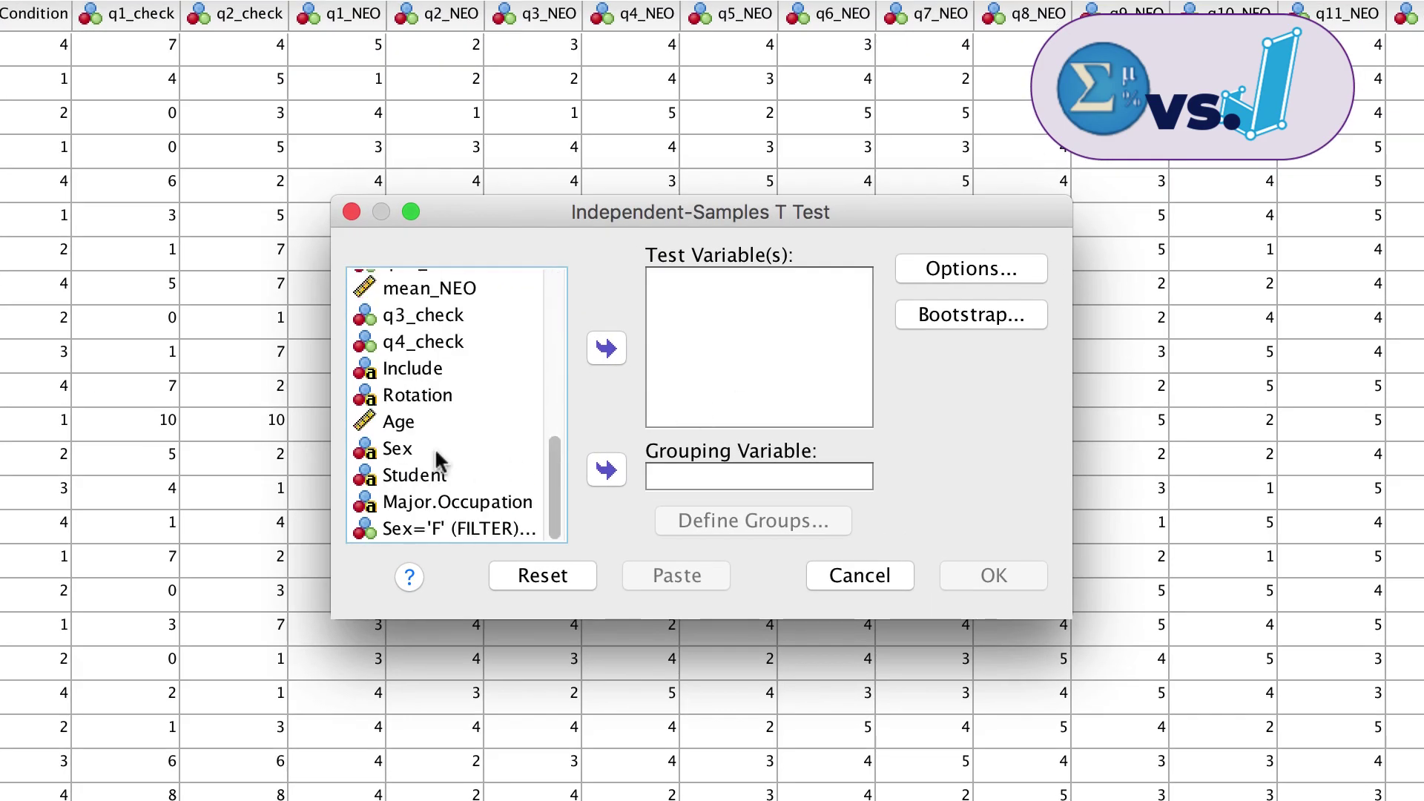
{"action": "left_click", "coordinate": [443, 290]}
{"action": "left_click", "coordinate": [607, 348]}
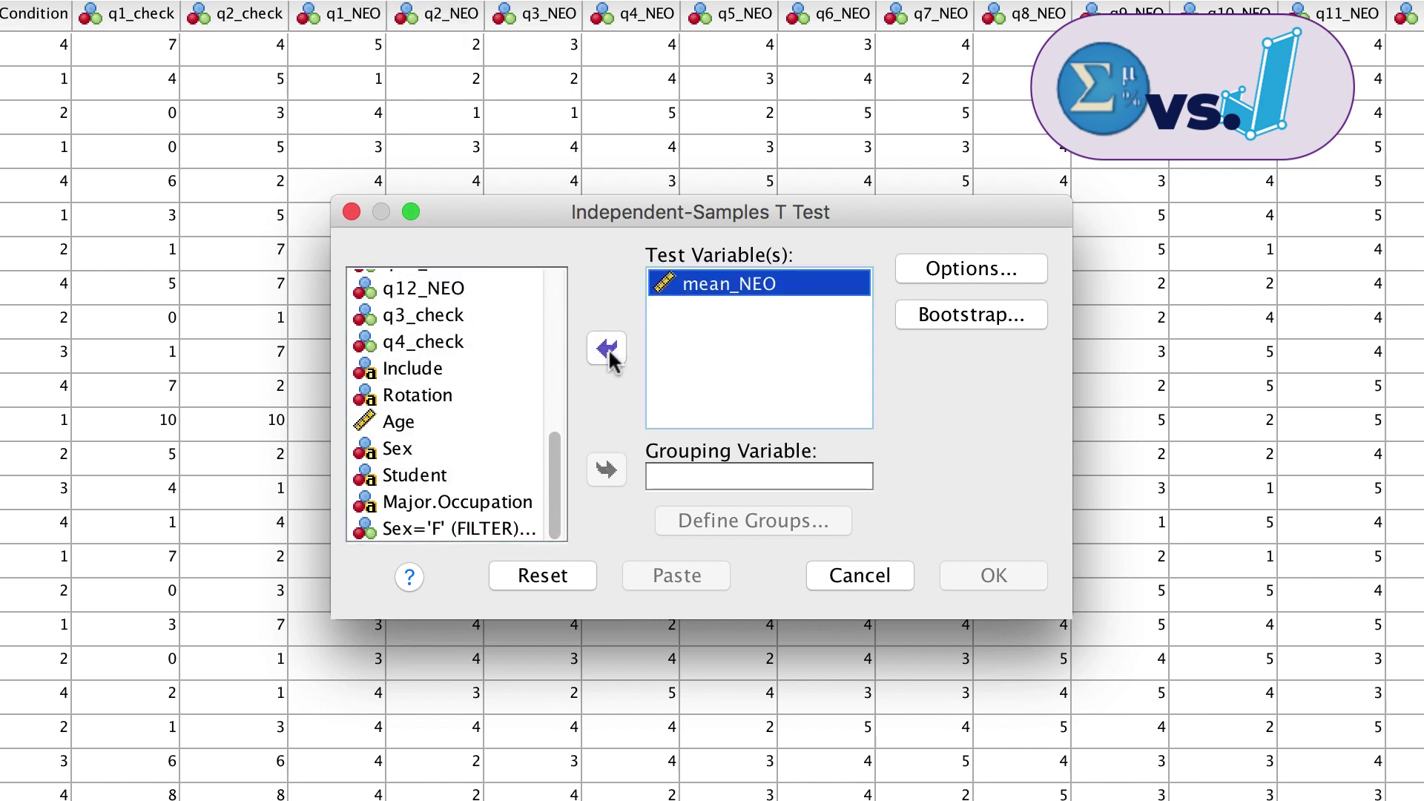
{"action": "scroll", "coordinate": [460, 404], "scroll_direction": "up", "scroll_amount": 10}
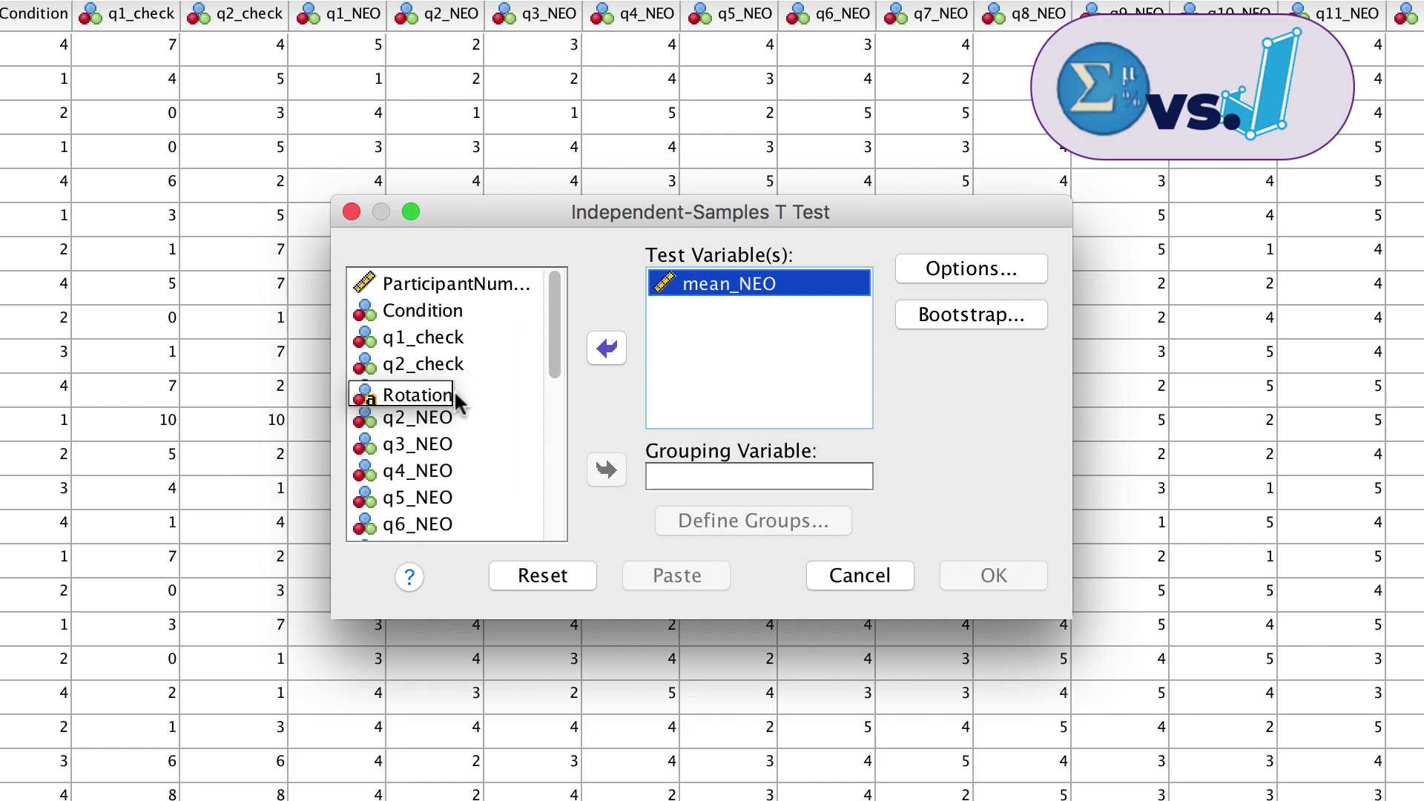
{"action": "left_click", "coordinate": [428, 313]}
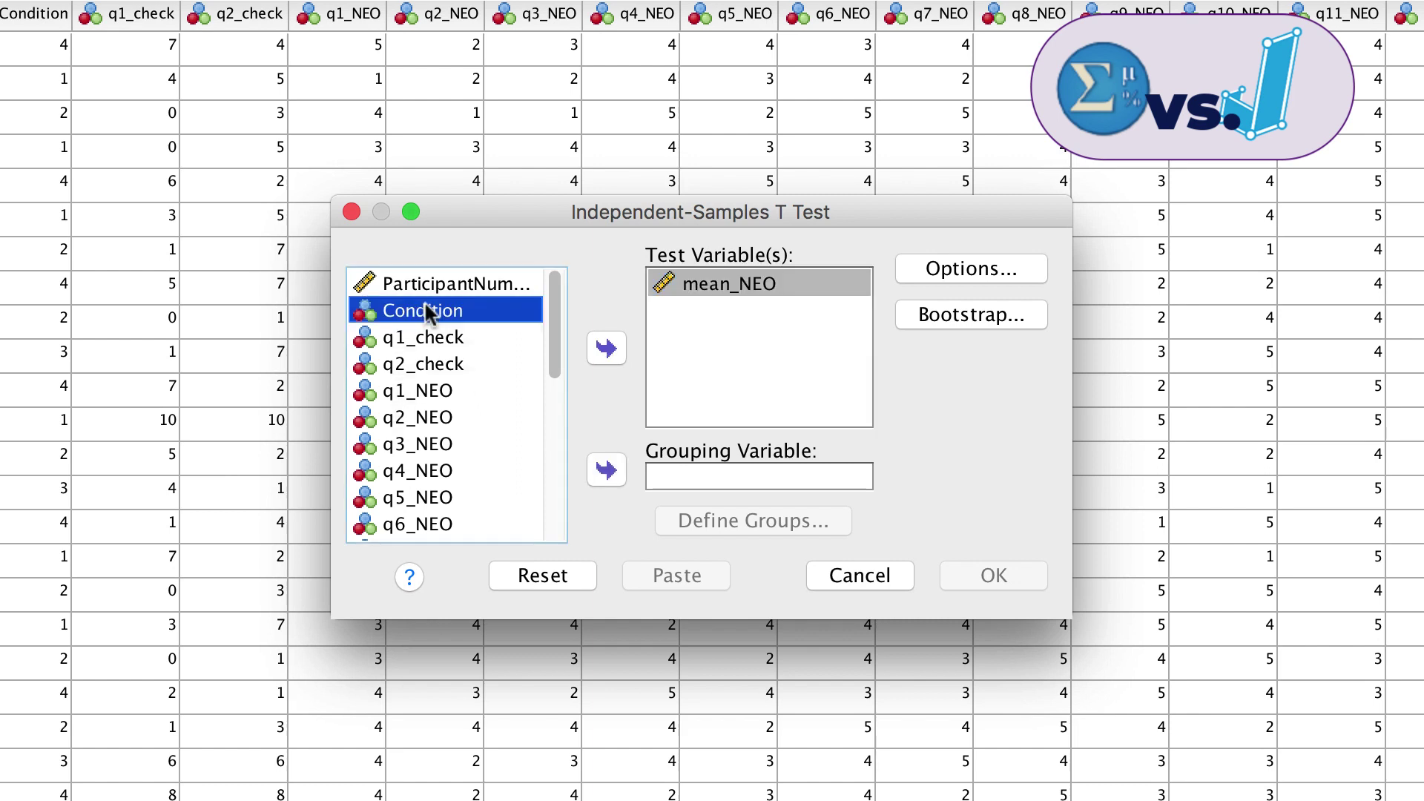
{"action": "left_click", "coordinate": [606, 471]}
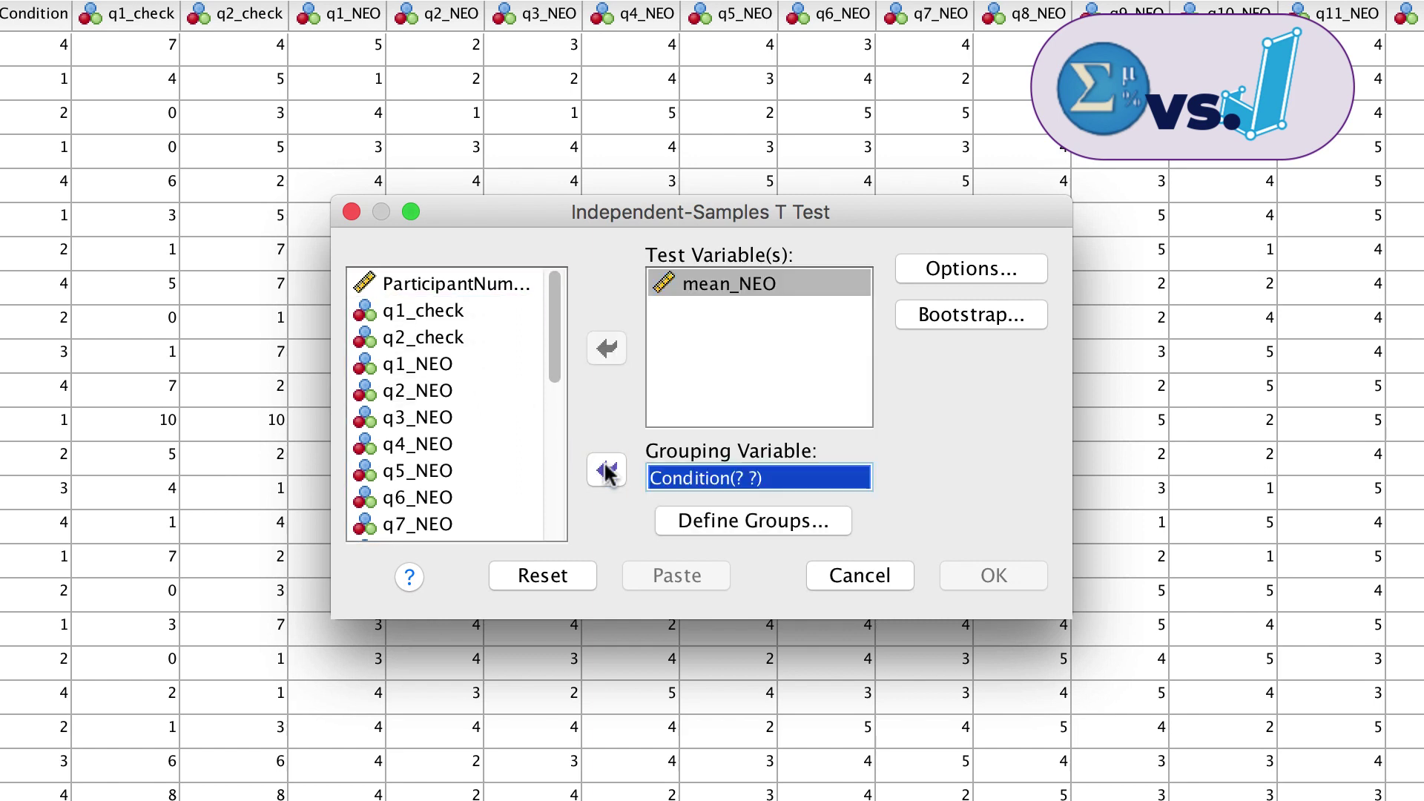
Define the groups as Conditions 1 and 4 and run the t-test.
{"action": "left_click", "coordinate": [719, 533]}
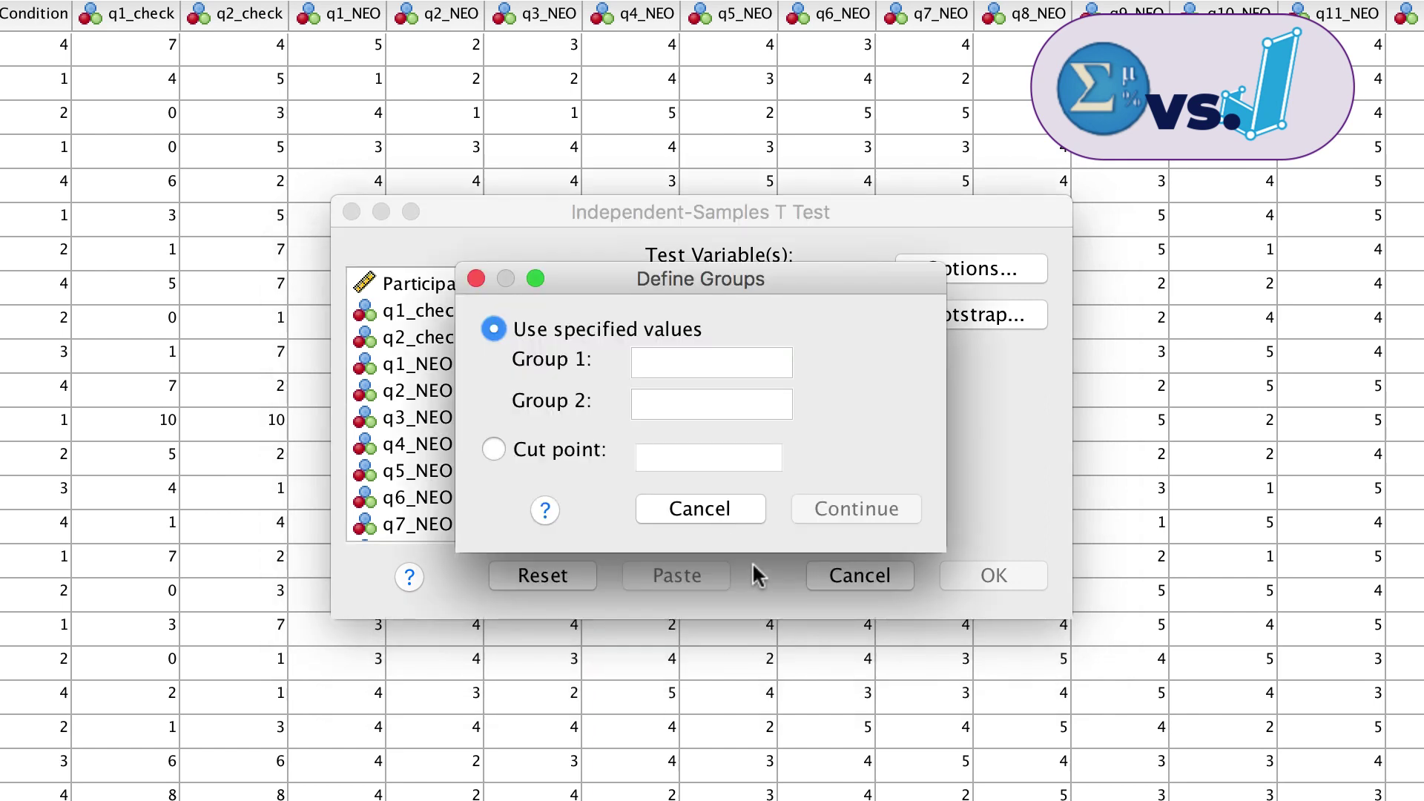
{"action": "left_click", "coordinate": [734, 363]}
{"action": "type", "text": "1"}
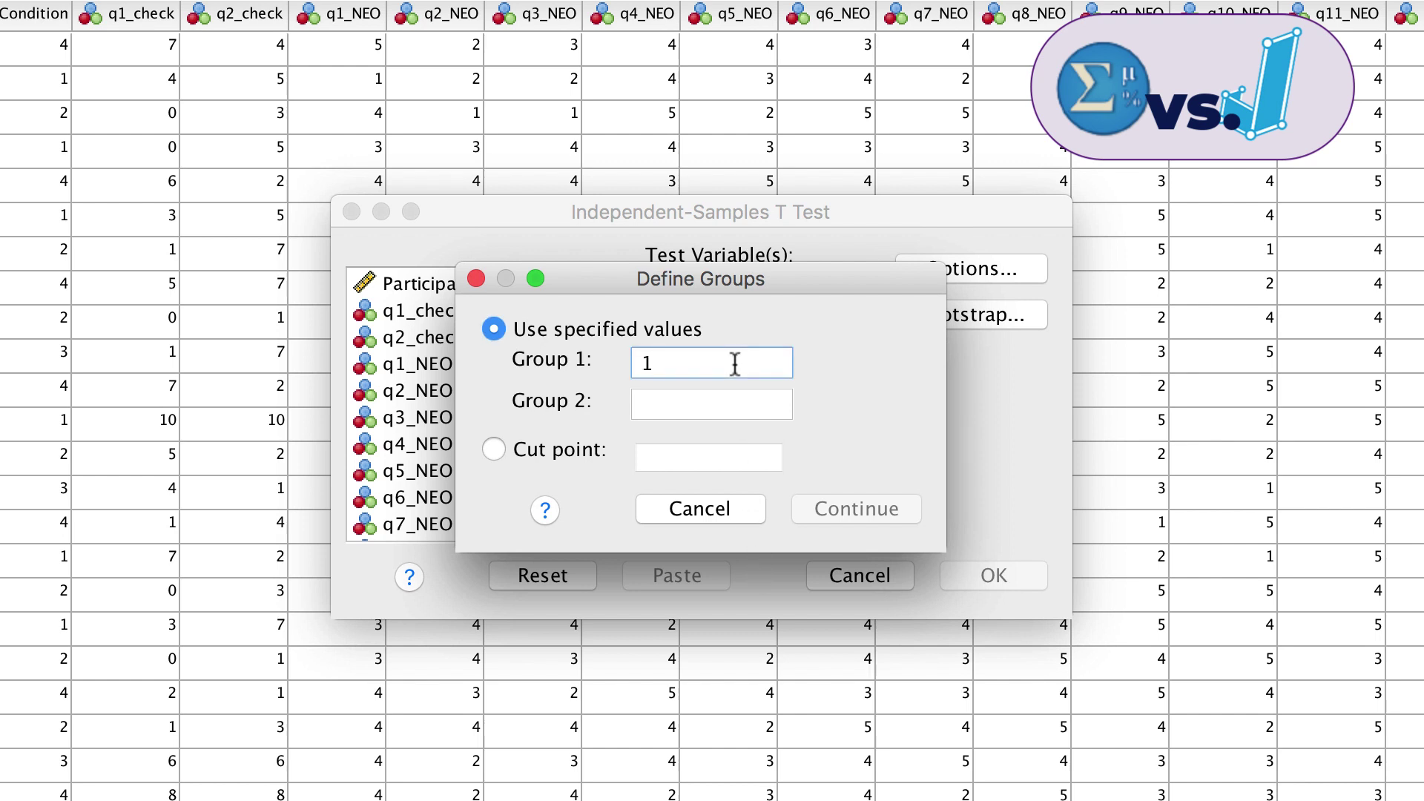
{"action": "left_click", "coordinate": [733, 405]}
{"action": "type", "text": "4"}
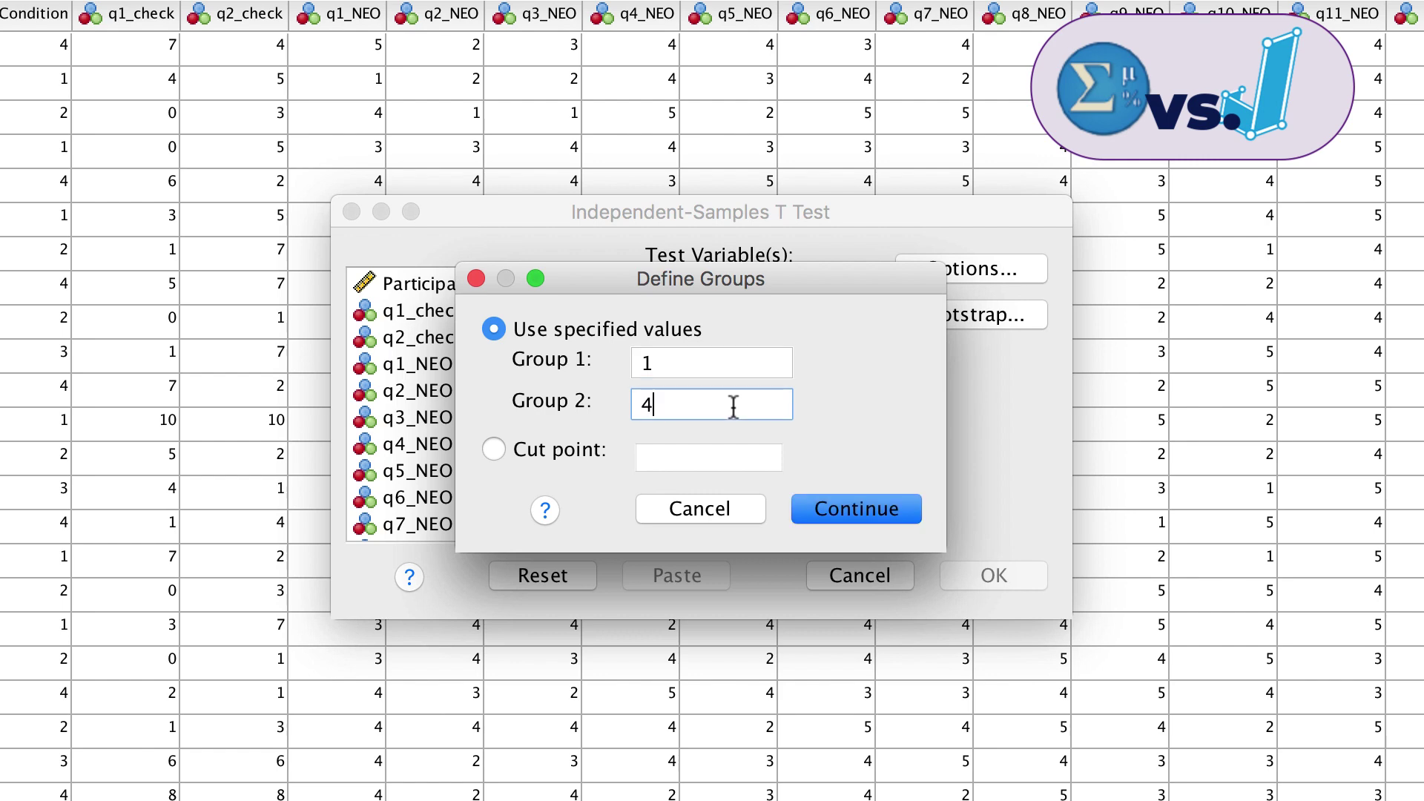
{"action": "left_click", "coordinate": [834, 509]}
{"action": "left_click", "coordinate": [993, 580]}
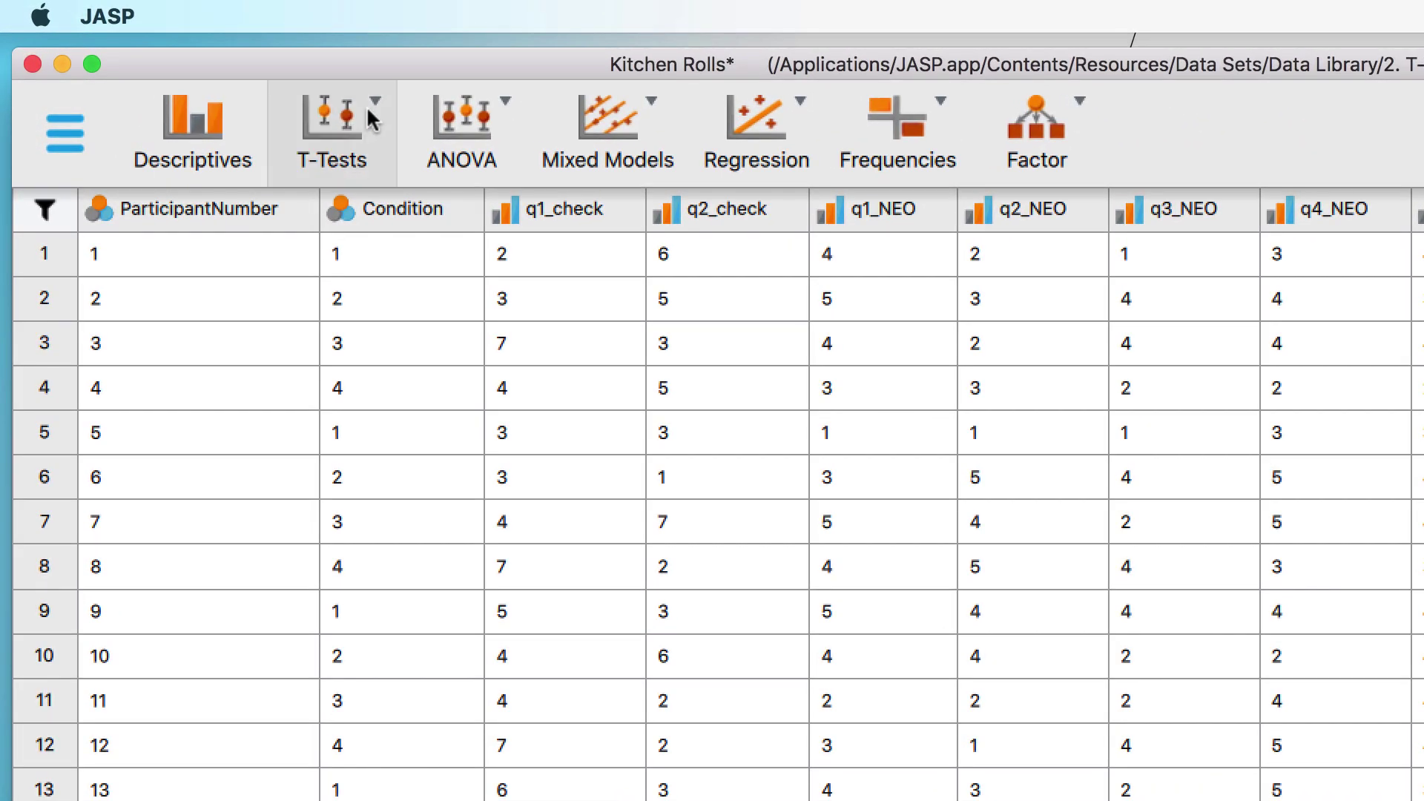
Create an Independent Samples T-Test with mean_NEO as variable and Condition as grouping variable.
{"action": "left_click", "coordinate": [244, 76]}
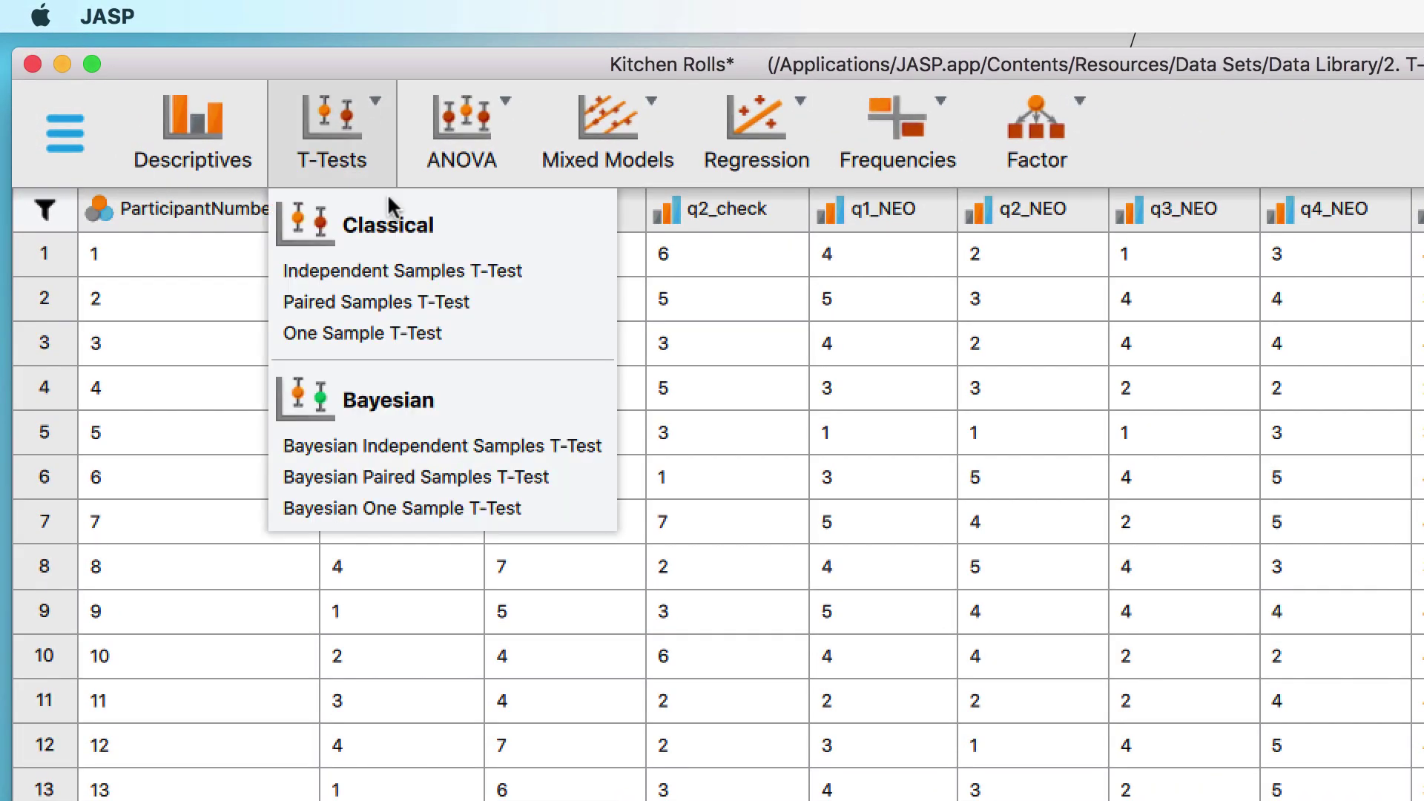
{"action": "left_click", "coordinate": [445, 270]}
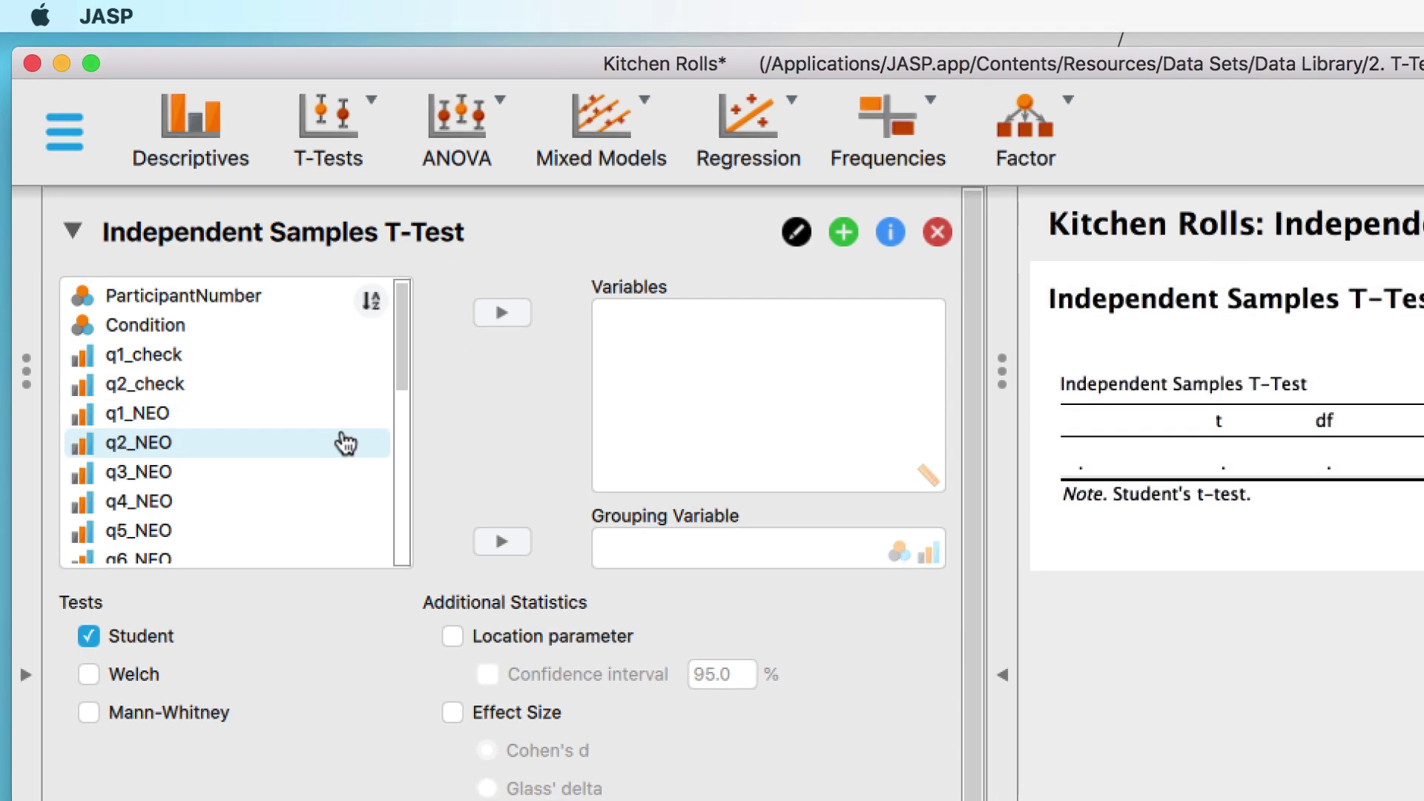
{"action": "scroll", "coordinate": [343, 442], "scroll_direction": "down", "scroll_amount": 5}
{"action": "left_click", "coordinate": [196, 436]}
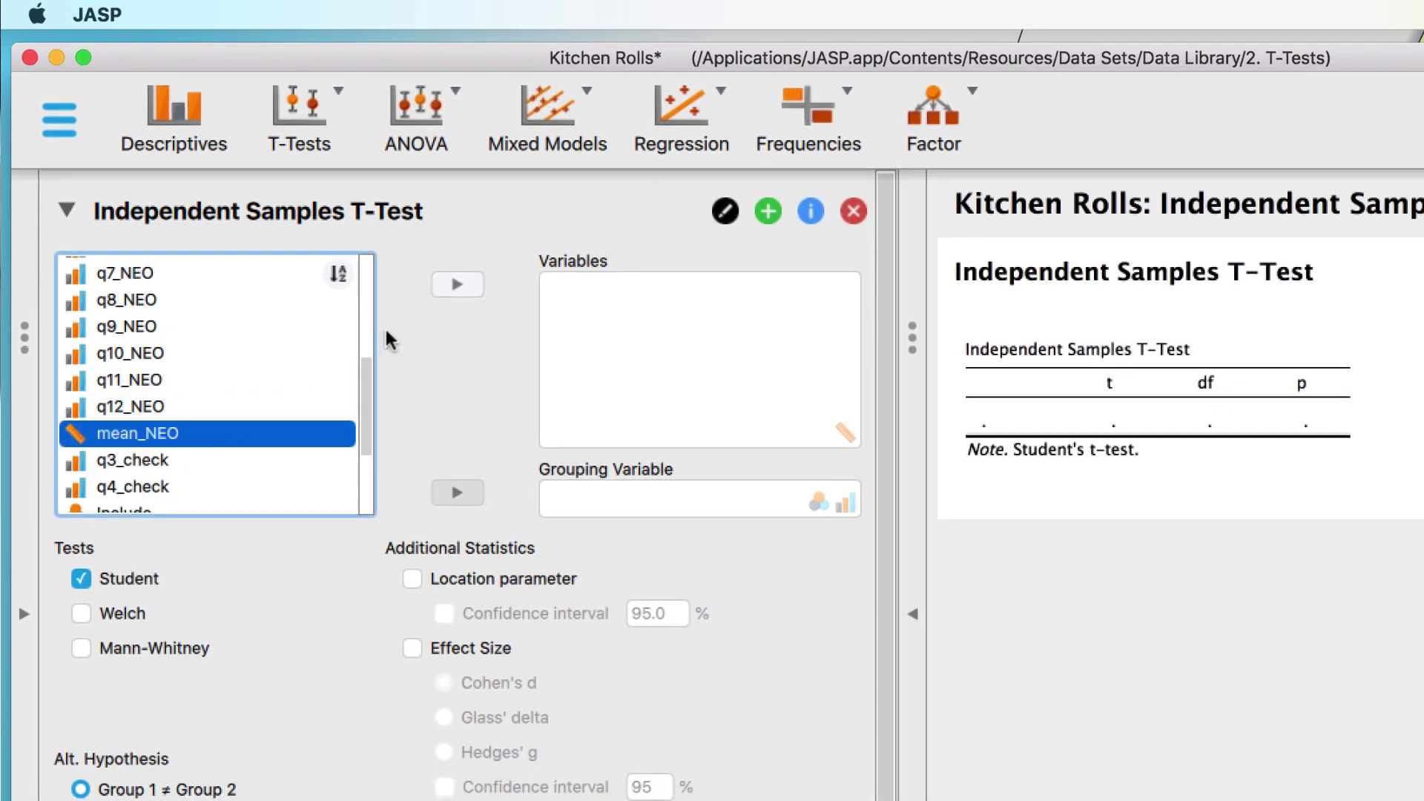
{"action": "left_click", "coordinate": [457, 284]}
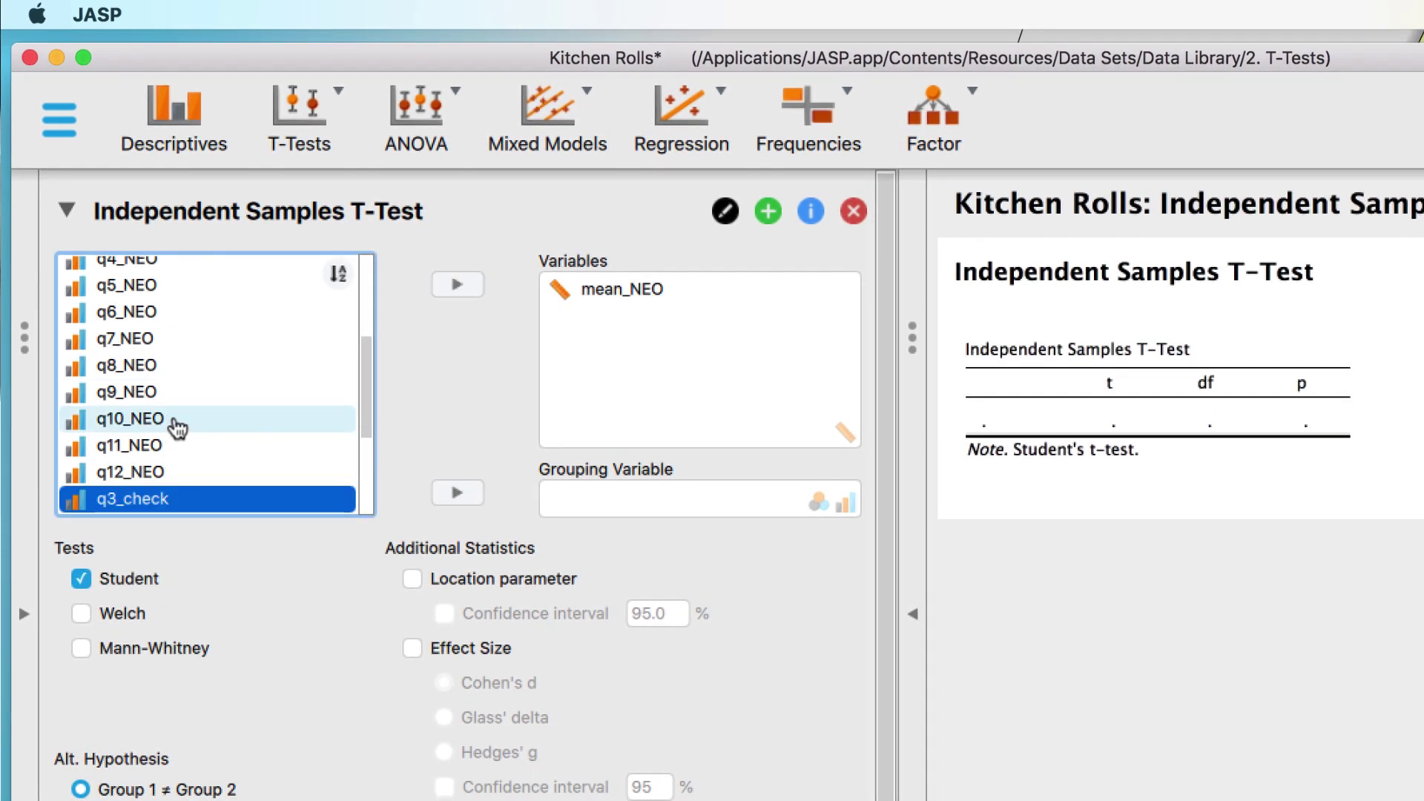
{"action": "scroll", "coordinate": [176, 428], "scroll_direction": "up", "scroll_amount": 4}
{"action": "left_click", "coordinate": [132, 298]}
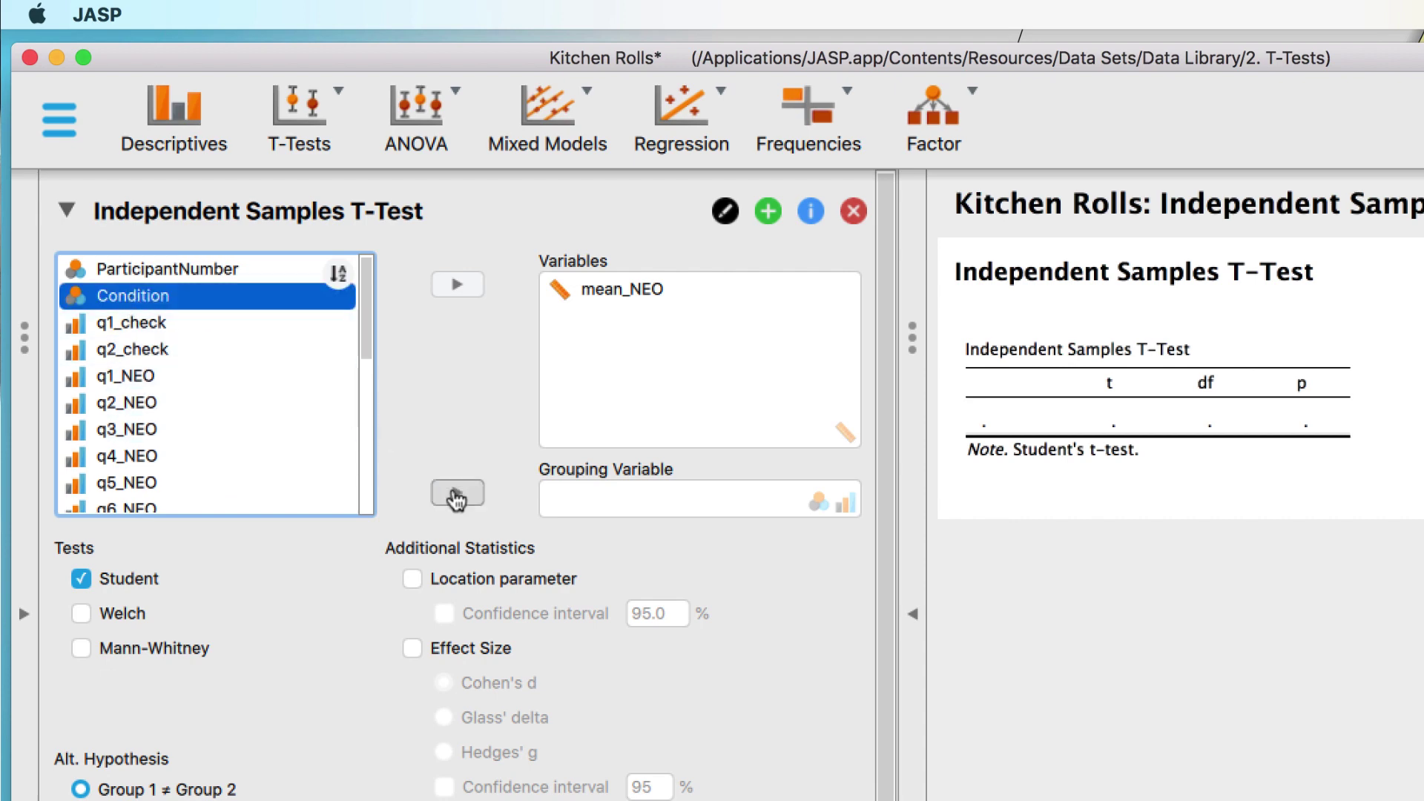
{"action": "left_click", "coordinate": [456, 495]}
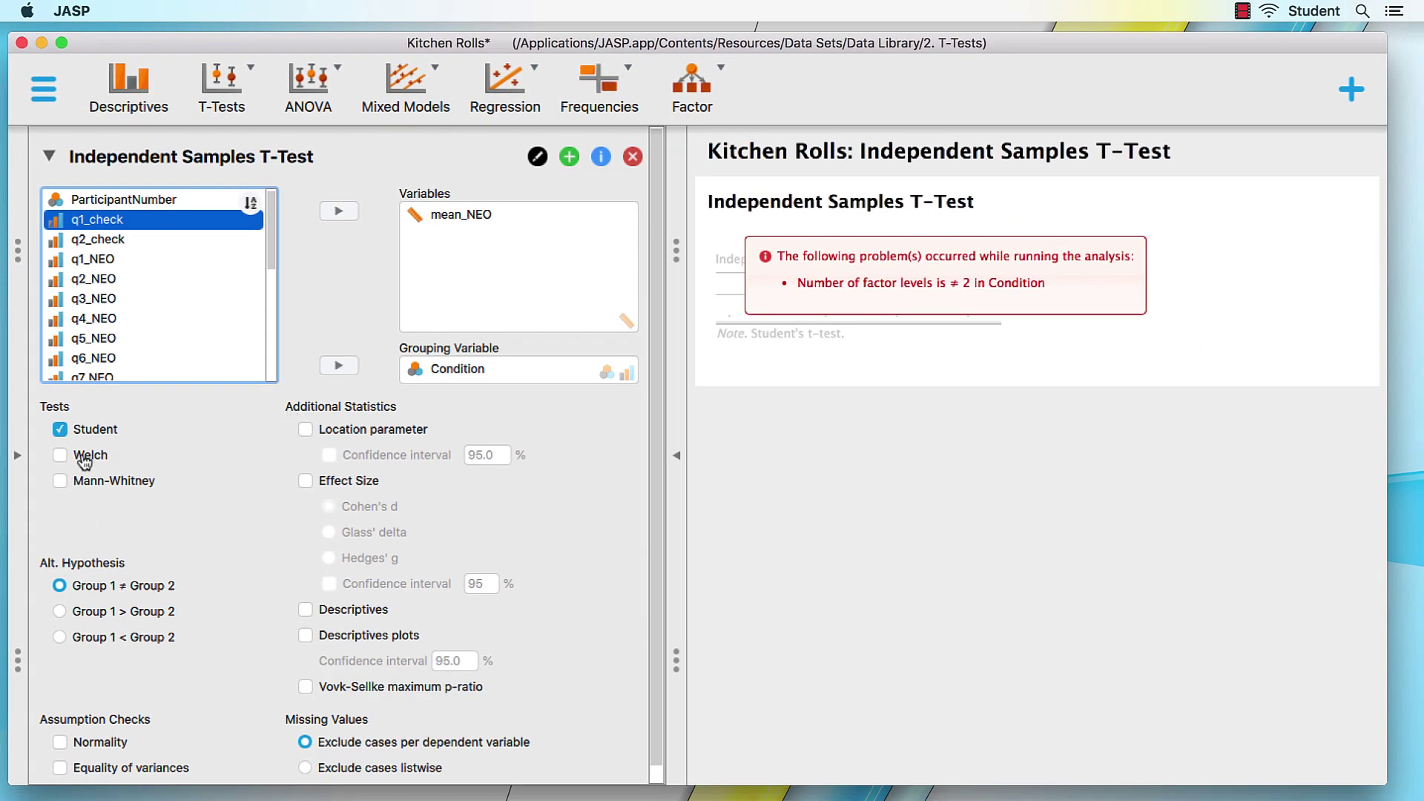
Filter out Condition values 2 and 3 so the t-test gives t = −0.890, p = 0.378.
{"action": "left_click", "coordinate": [17, 455]}
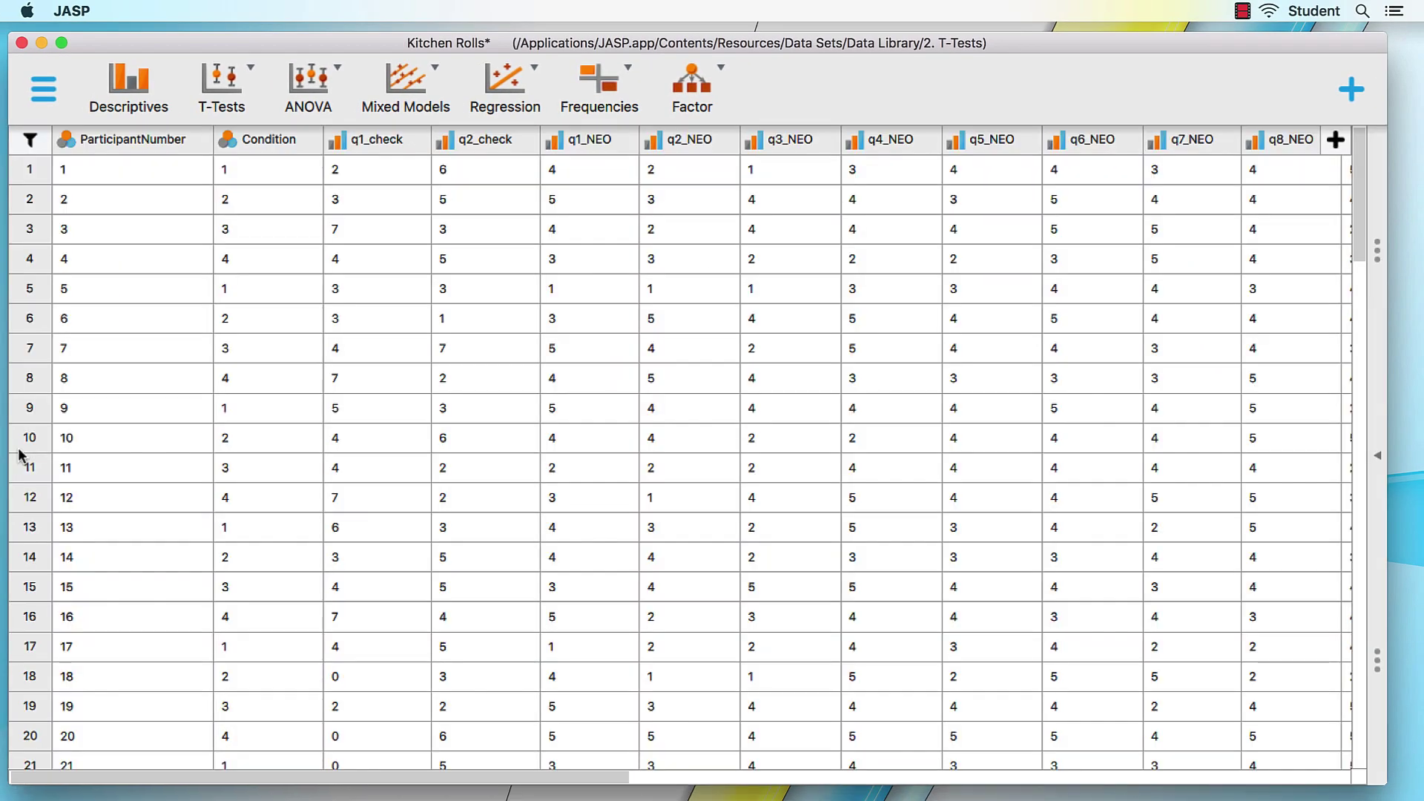
{"action": "left_click", "coordinate": [248, 148]}
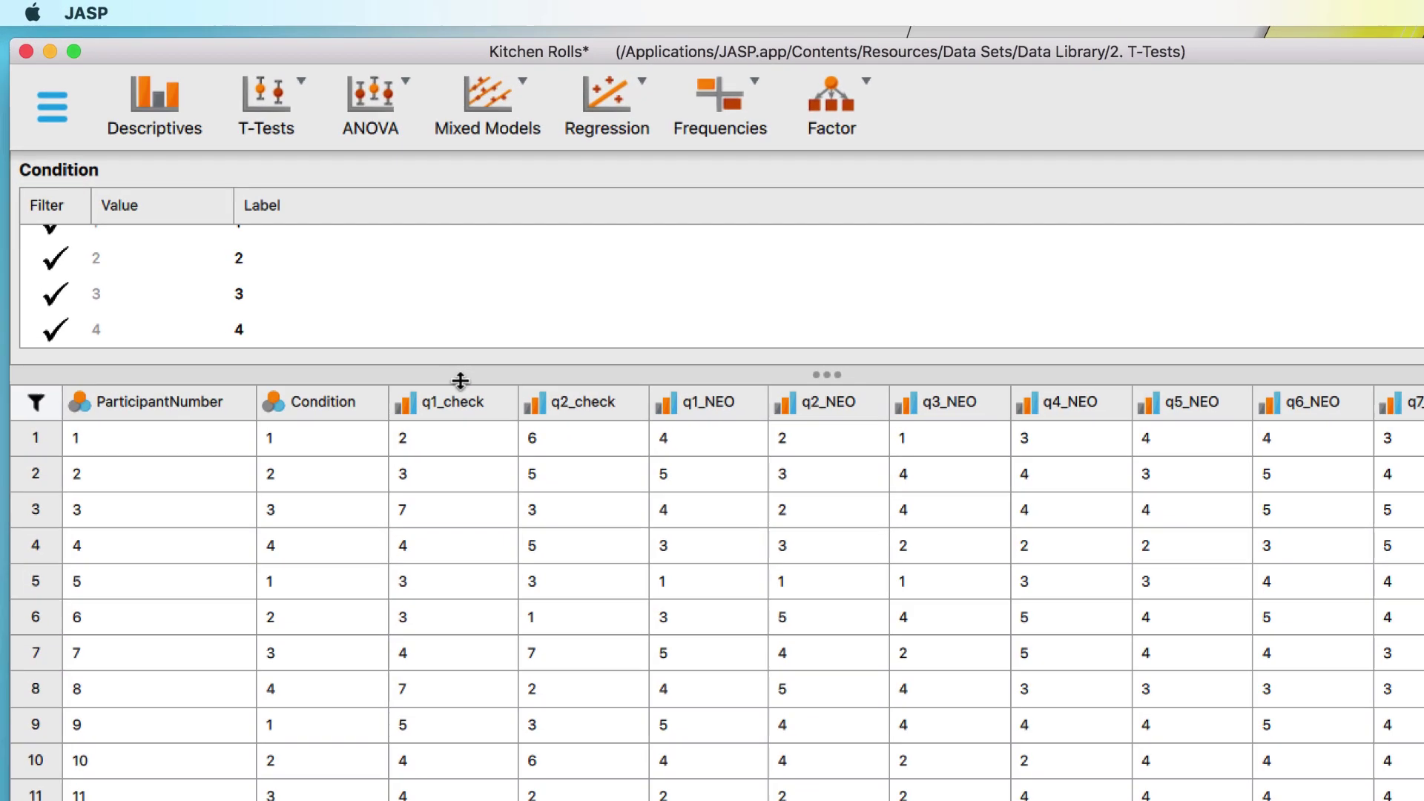
{"action": "left_click_drag", "start_coordinate": [325, 310], "coordinate": [379, 339]}
{"action": "left_click_drag", "start_coordinate": [568, 509], "coordinate": [570, 555]}
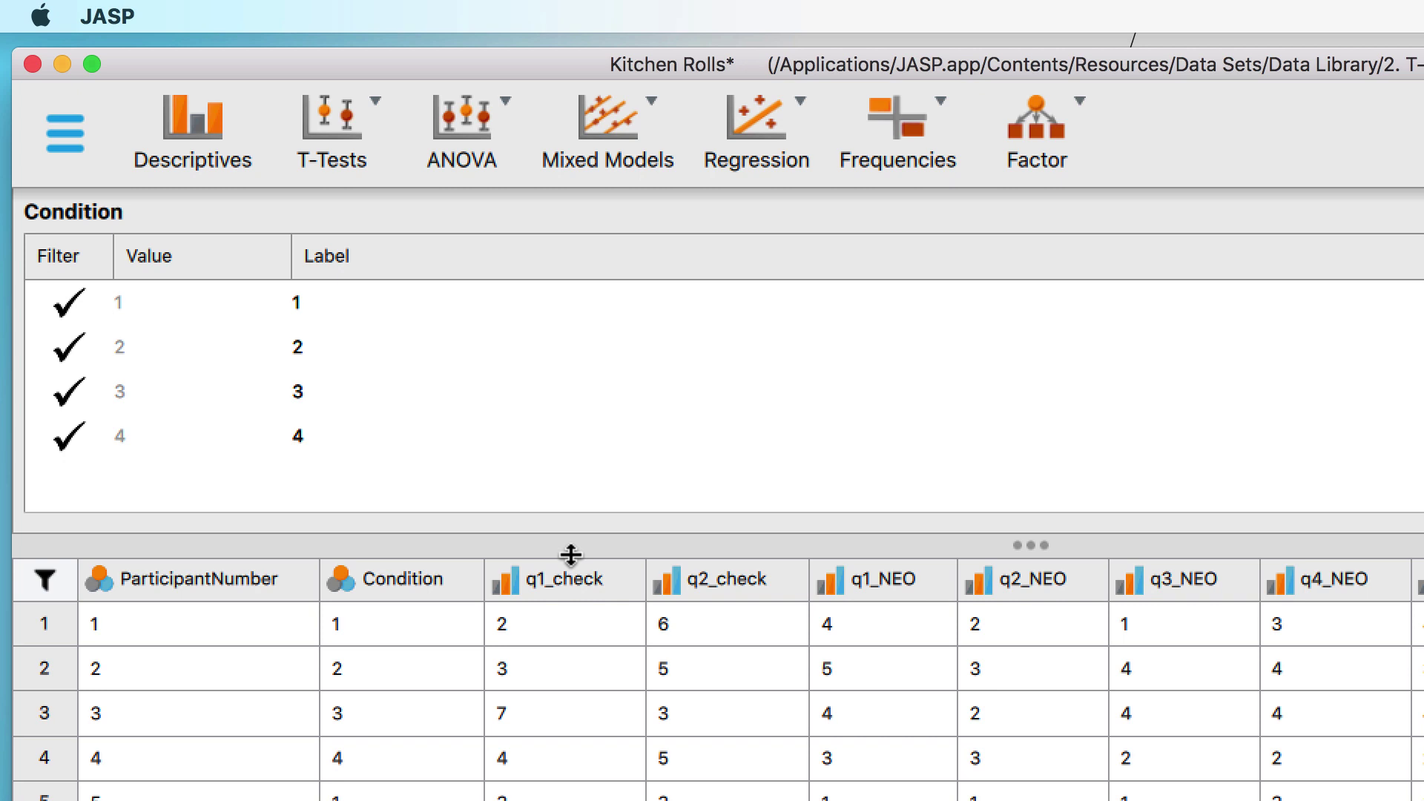
{"action": "left_click", "coordinate": [67, 353]}
{"action": "left_click", "coordinate": [70, 394]}
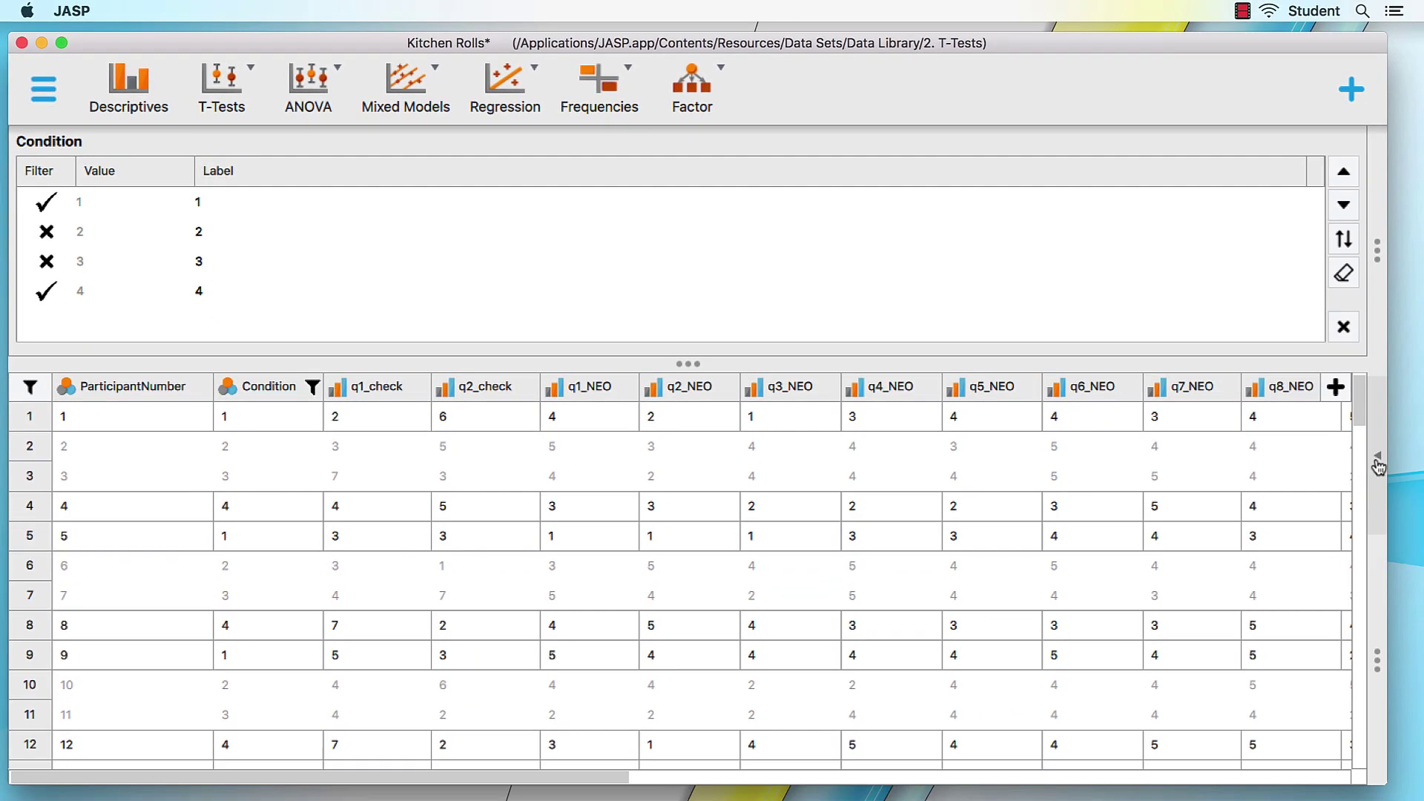
{"action": "left_click", "coordinate": [1377, 460]}
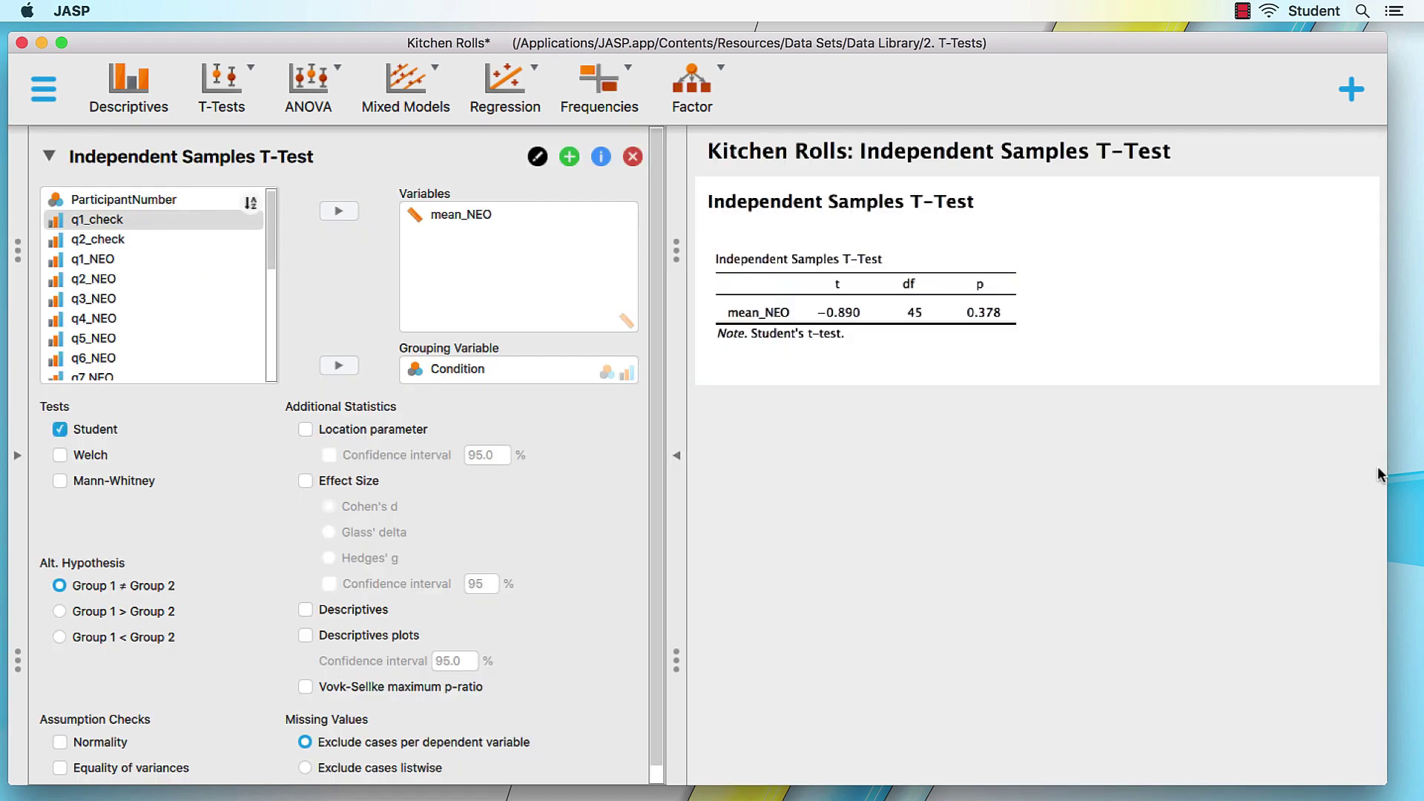